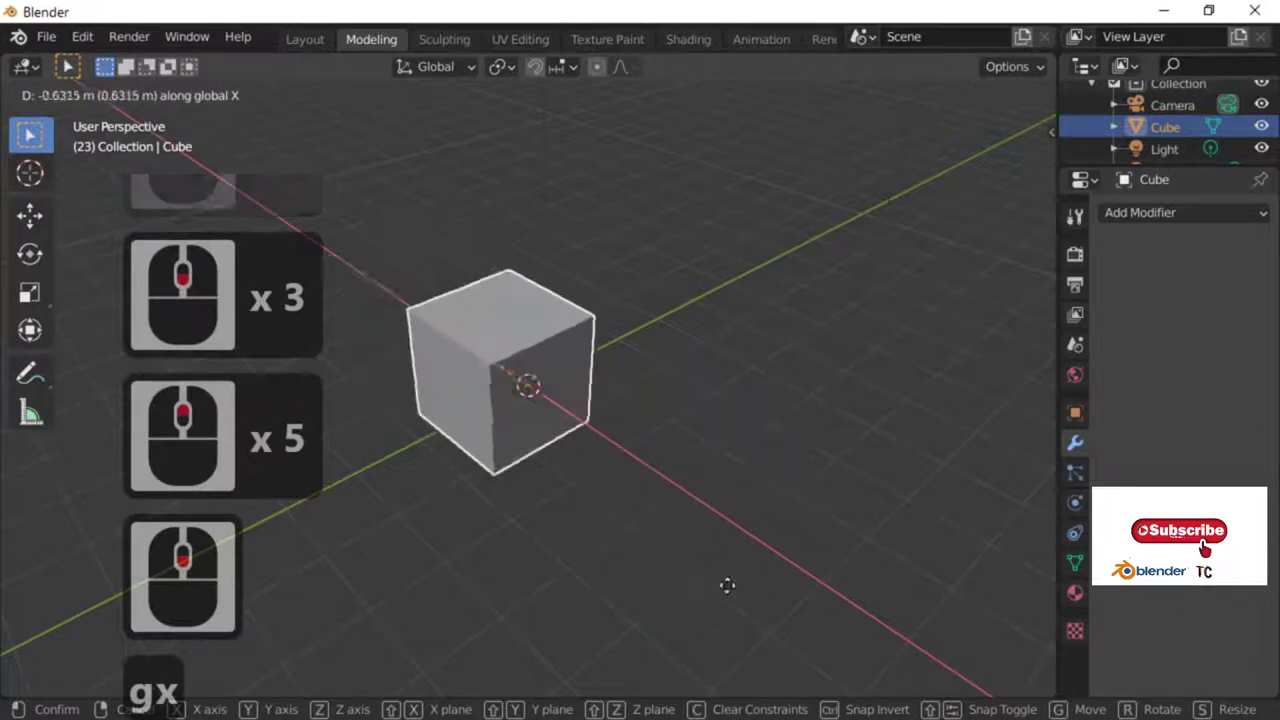
- Move the cube along the global X, Y and Z axes one after another, raising it about 0.6 m along Z
{"action": "left_click", "coordinate": [654, 541]}
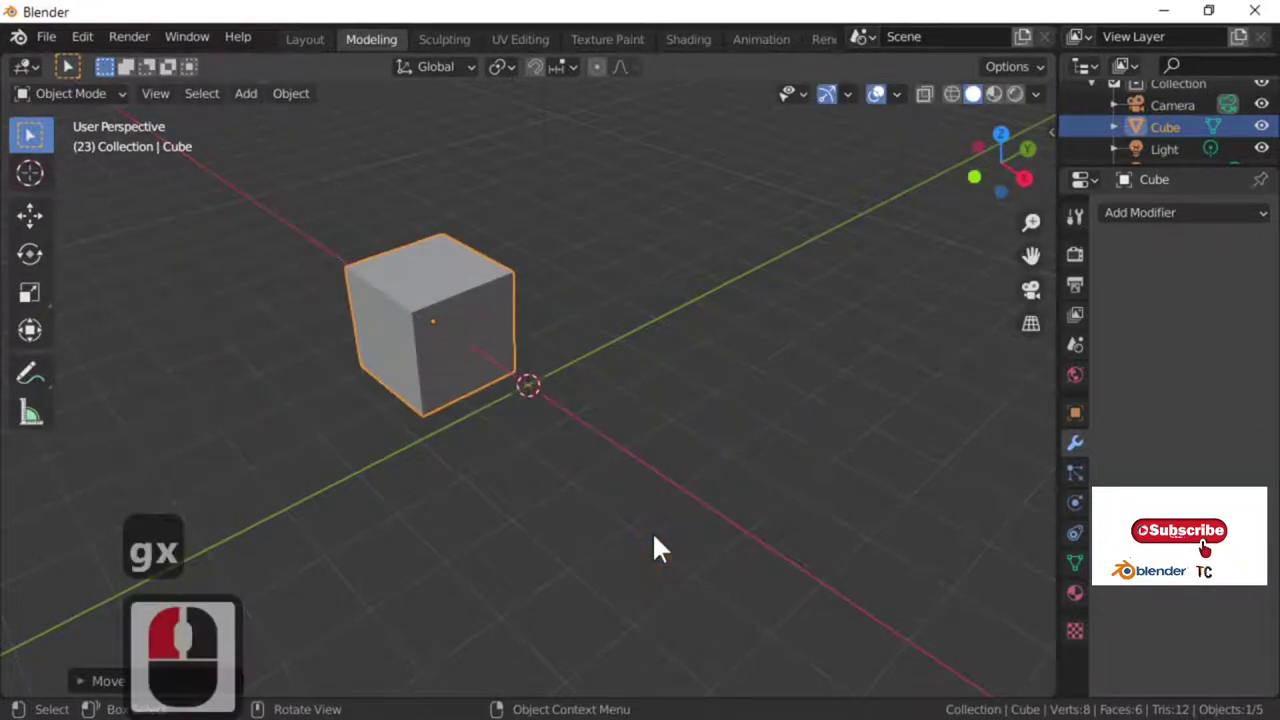
{"action": "key", "text": "g"}
{"action": "key", "text": "y"}
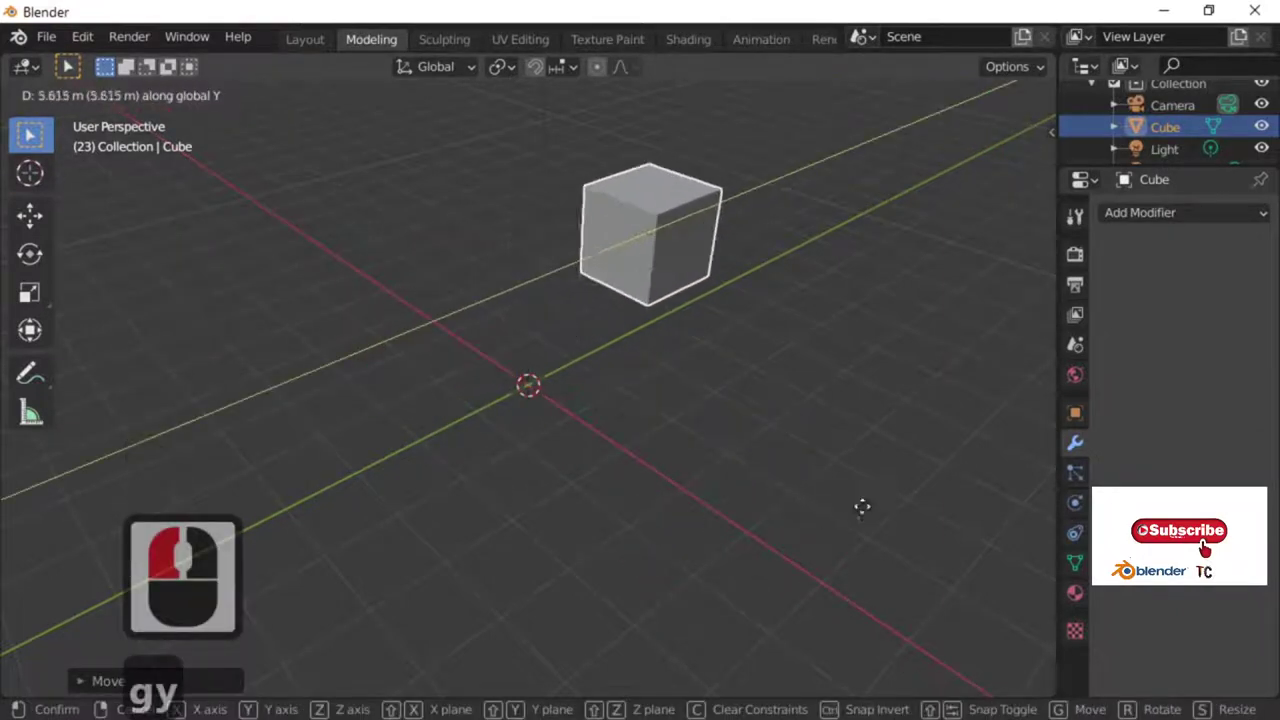
{"action": "left_click", "coordinate": [687, 612]}
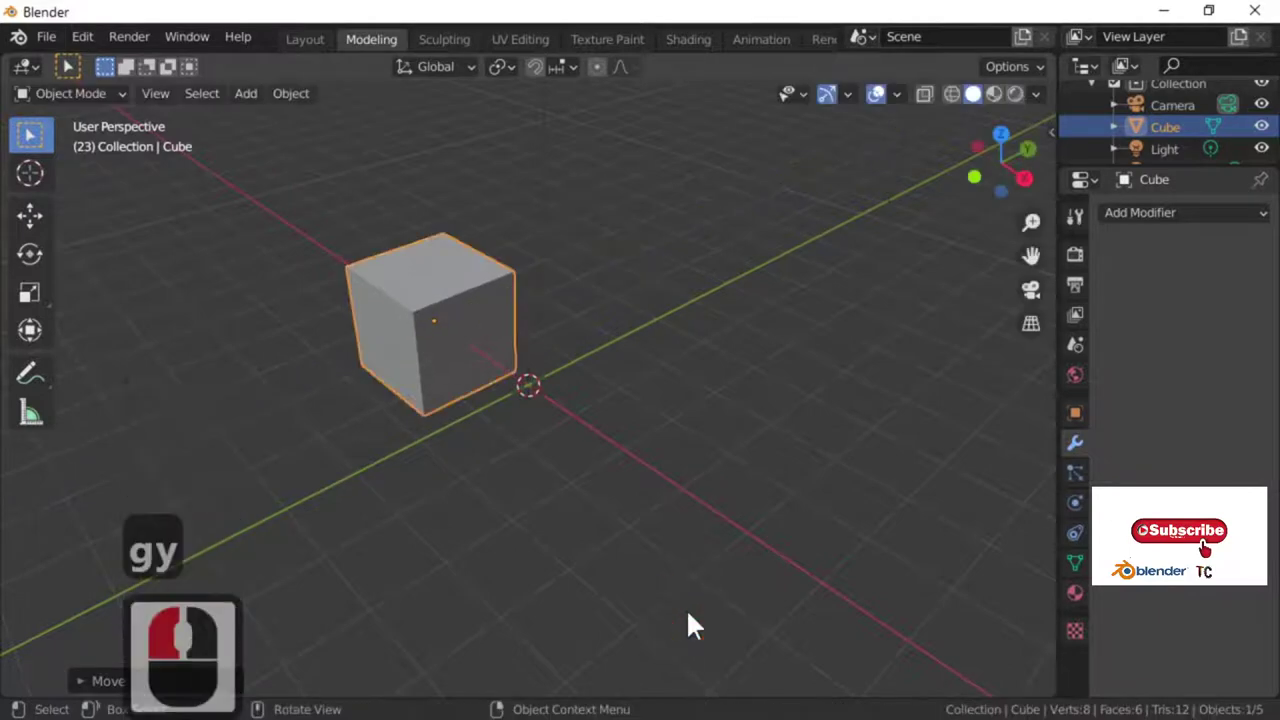
{"action": "key", "text": "g"}
{"action": "key", "text": "z"}
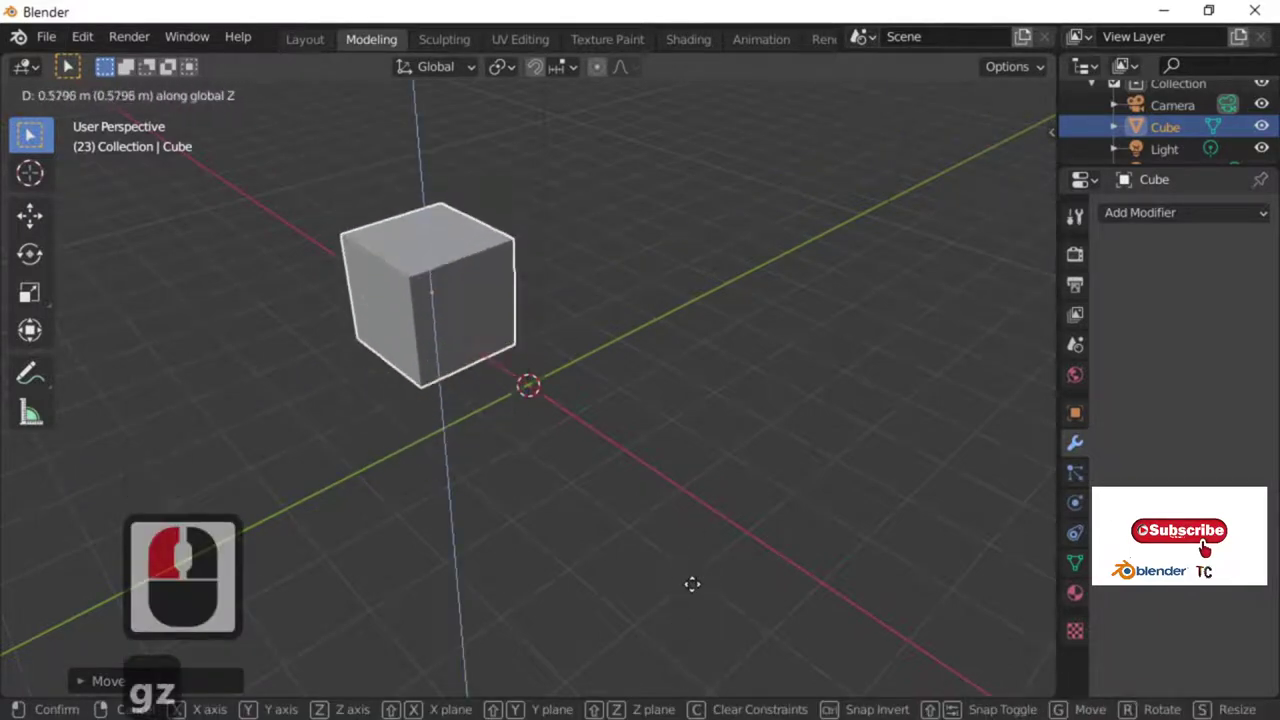
{"action": "left_click", "coordinate": [693, 590]}
- Delete the cube and undo both the deletion and the preceding axis moves
{"action": "key", "text": "x"}
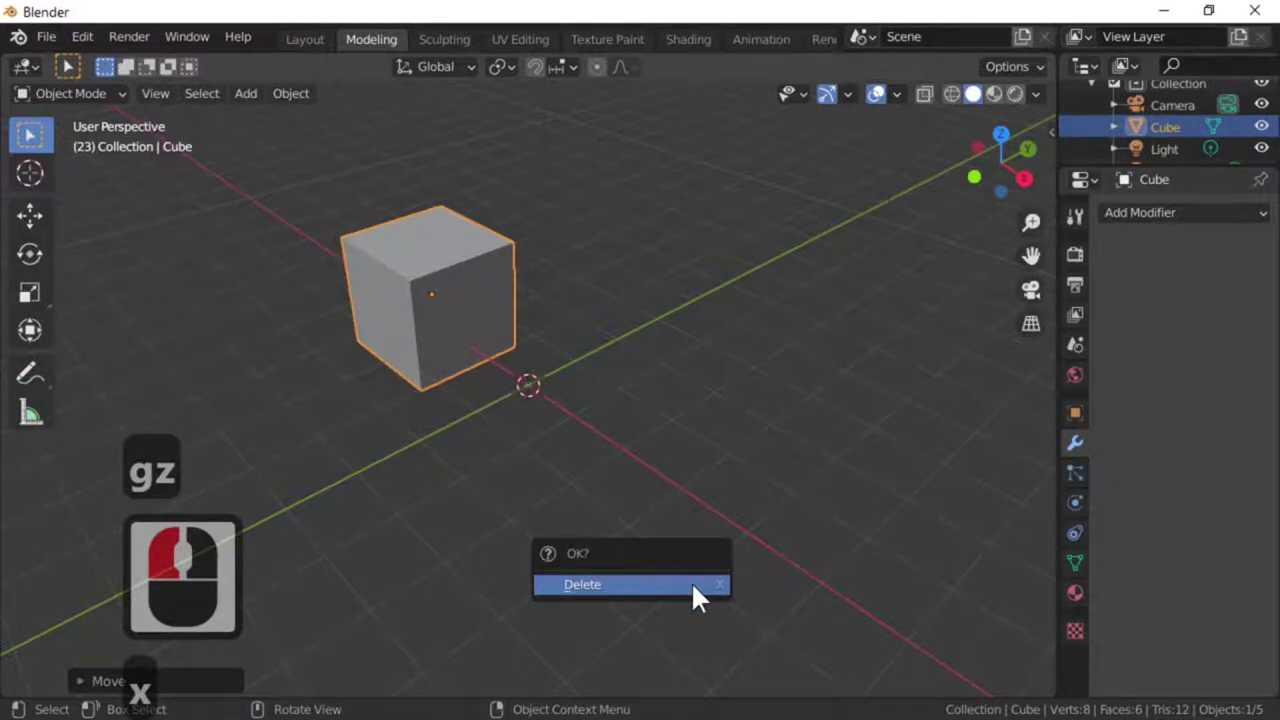
{"action": "left_click", "coordinate": [694, 590]}
{"action": "middle_click_drag", "start_coordinate": [691, 591], "coordinate": [642, 596]}
{"action": "key", "text": "ctrl+z"}
{"action": "key", "text": "ctrl+z"}
{"action": "key", "text": "ctrl+z"}
{"action": "key", "text": "ctrl+z"}
{"action": "key", "text": "ctrl+z"}
- Select the cube at the origin and delete it from the scene
{"action": "left_click", "coordinate": [549, 412]}
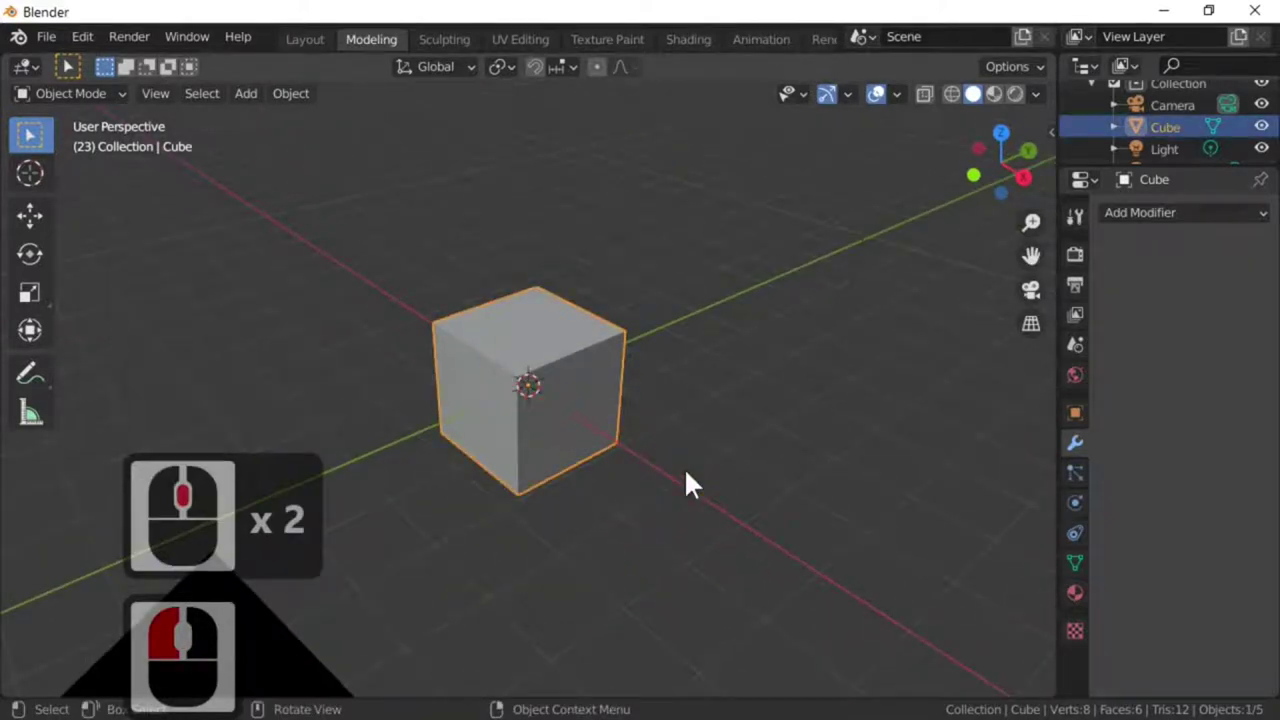
{"action": "key", "text": "x"}
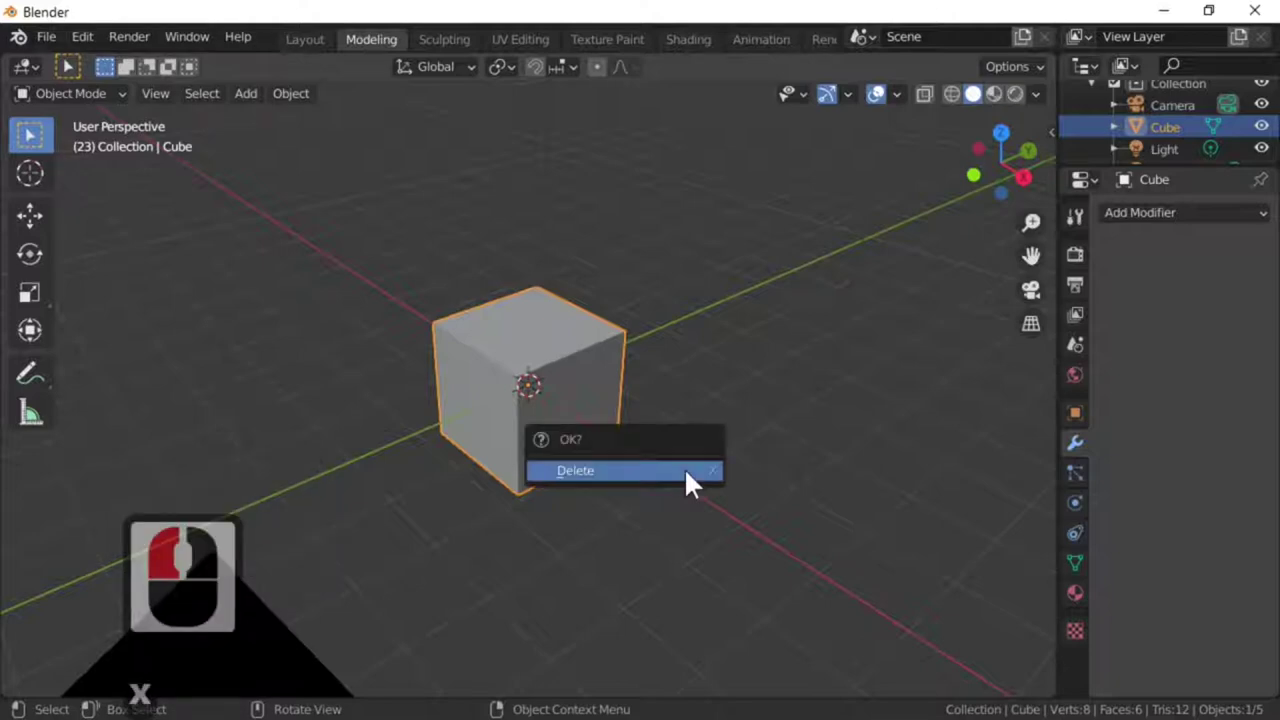
{"action": "left_click", "coordinate": [684, 467]}
- Add a cylinder mesh at the 3D cursor
{"action": "left_click", "coordinate": [252, 95]}
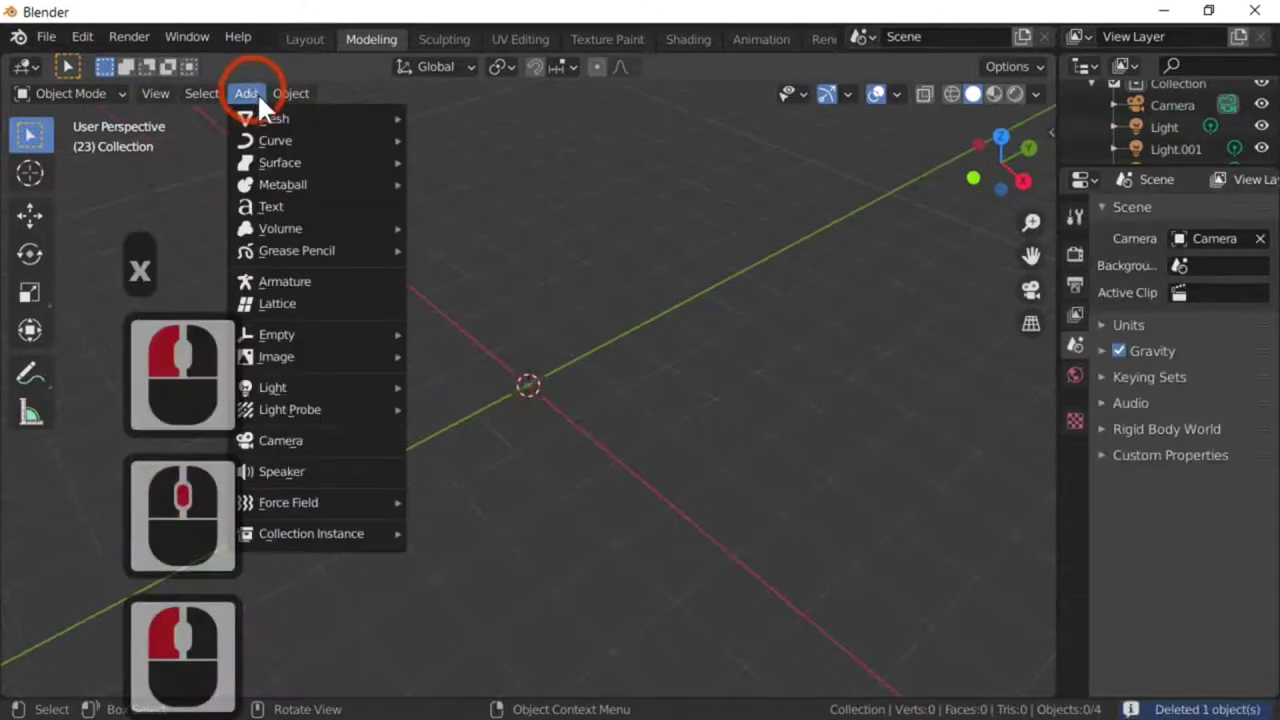
{"action": "mouse_move", "coordinate": [272, 117]}
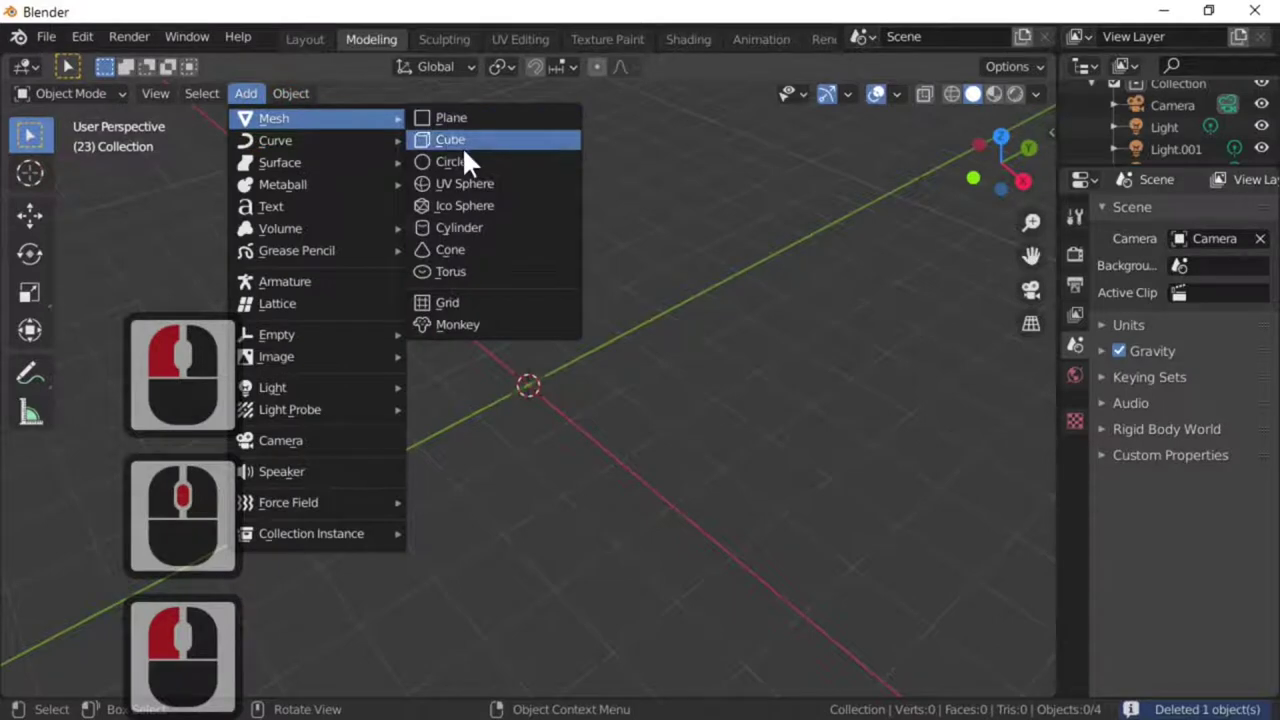
{"action": "left_click", "coordinate": [484, 229]}
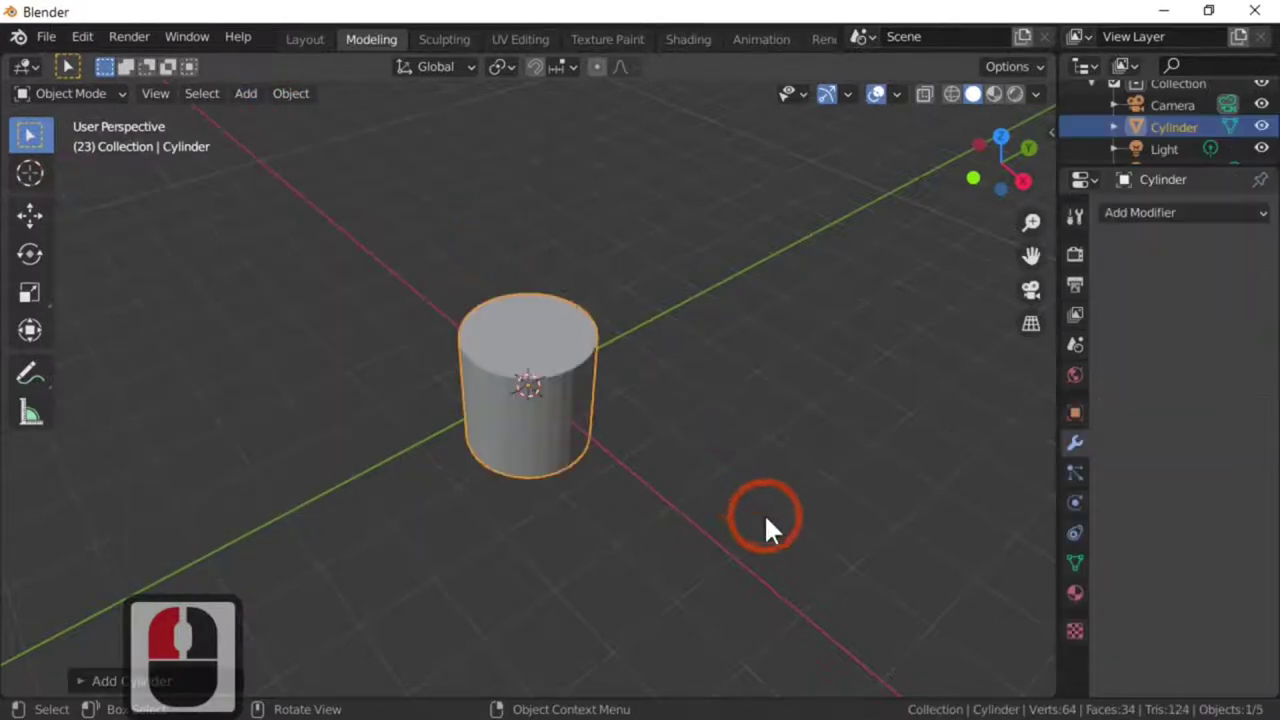
- Move the cylinder down along the global Z axis until its top face sits just below the origin
{"action": "middle_click_drag", "start_coordinate": [764, 513], "coordinate": [681, 520]}
{"action": "middle_click", "coordinate": [681, 520]}
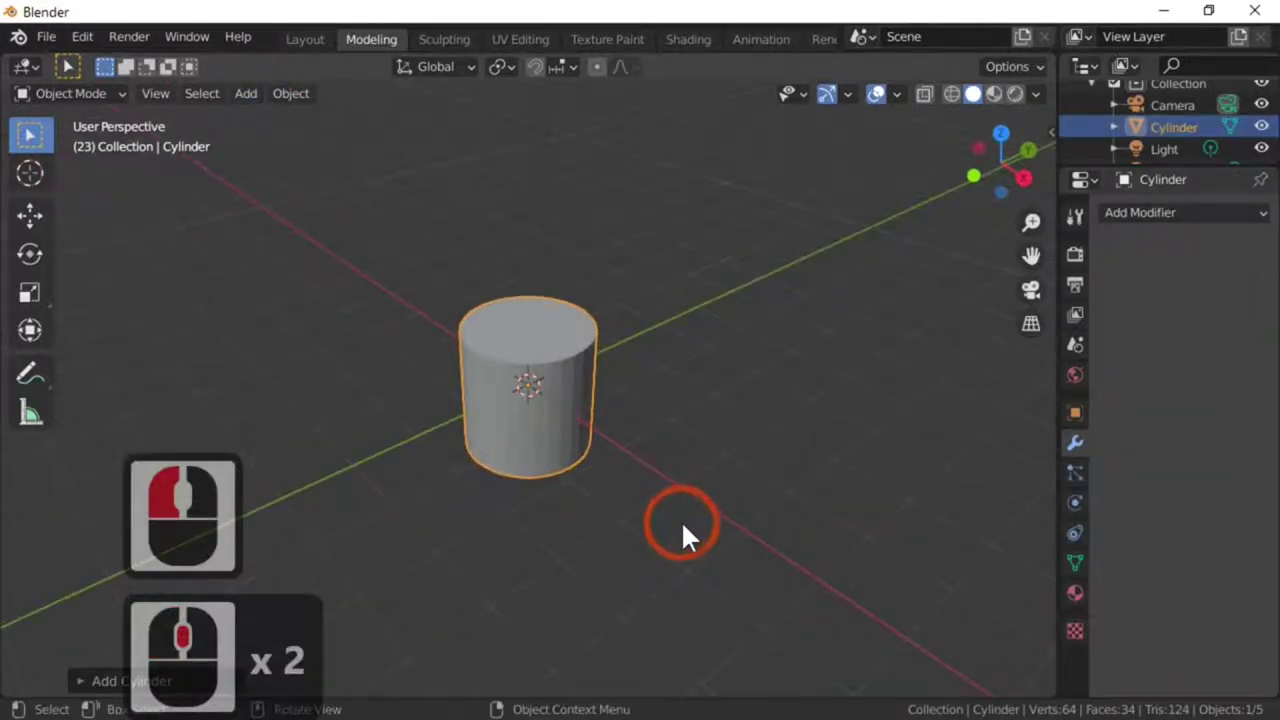
{"action": "key", "text": "g"}
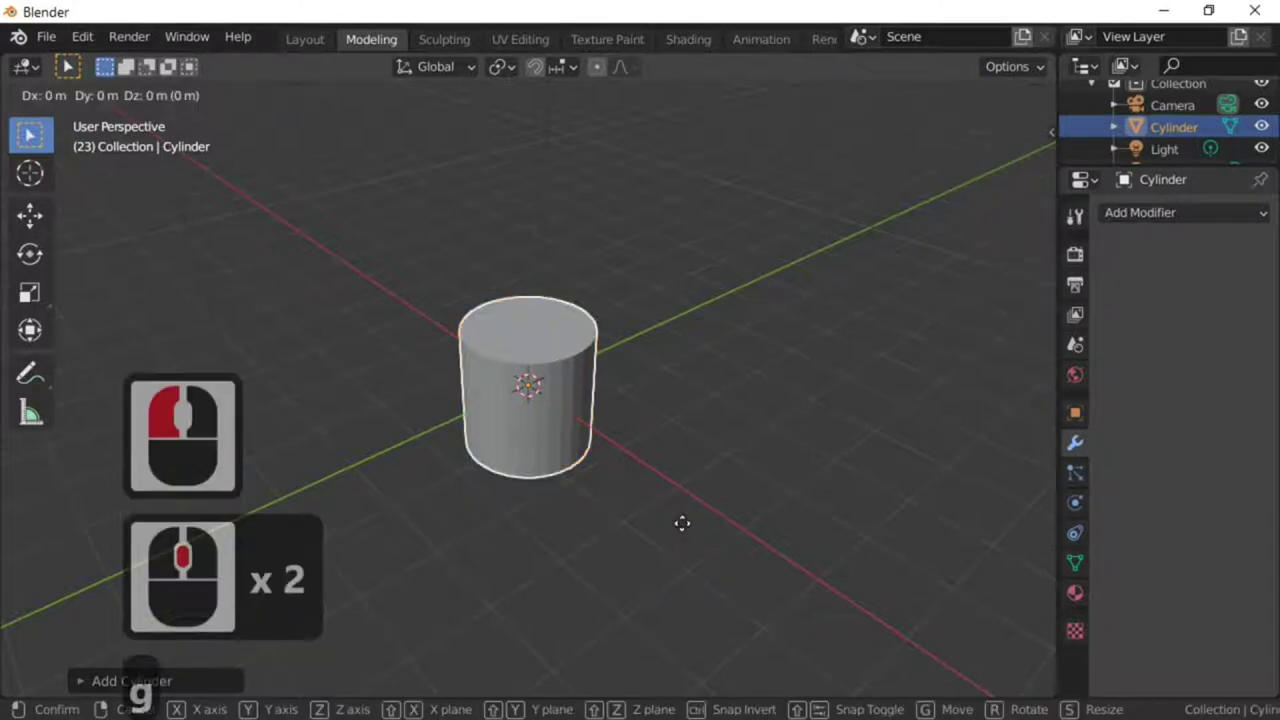
{"action": "key", "text": "z"}
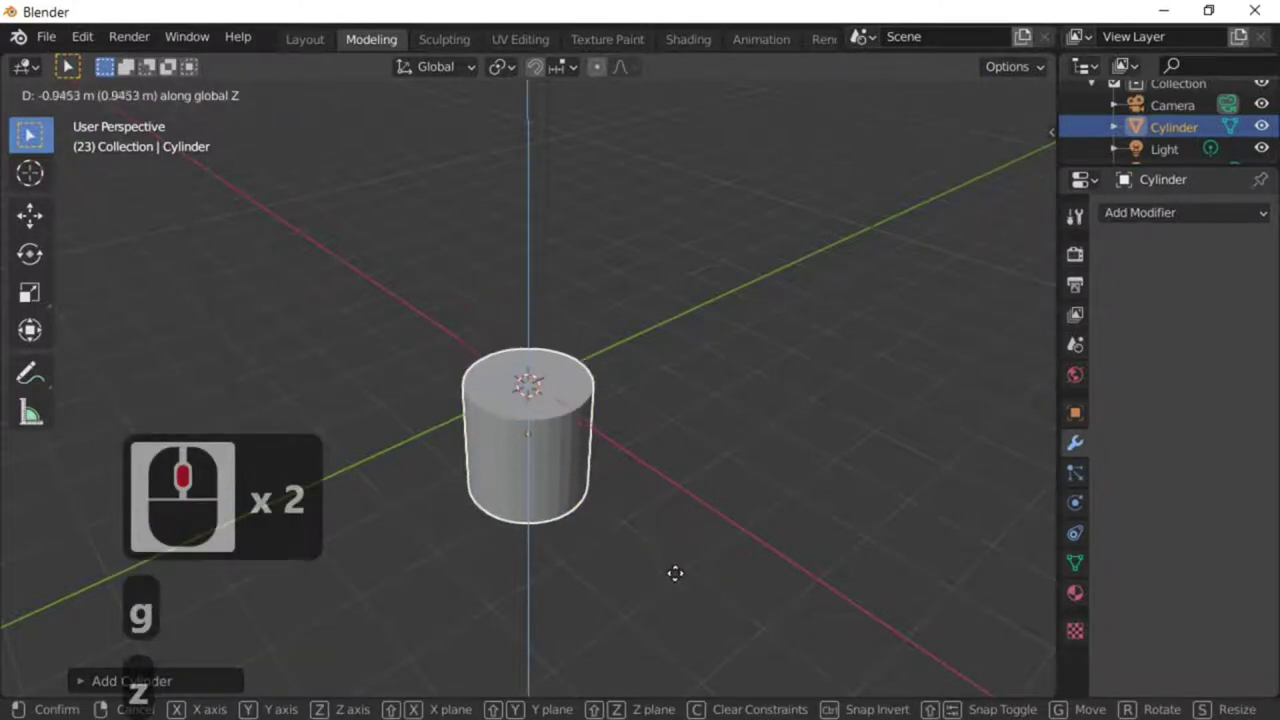
{"action": "left_click", "coordinate": [708, 591]}
- Add a circle mesh at the 3D cursor, over the cylinder's top face
{"action": "mouse_move", "coordinate": [708, 591]}
{"action": "middle_mouse_down"}
{"action": "mouse_move", "coordinate": [780, 563]}
{"action": "mouse_move", "coordinate": [712, 600]}
{"action": "middle_mouse_up"}
{"action": "scroll", "coordinate": [710, 595], "scroll_direction": "up", "scroll_amount": 2}
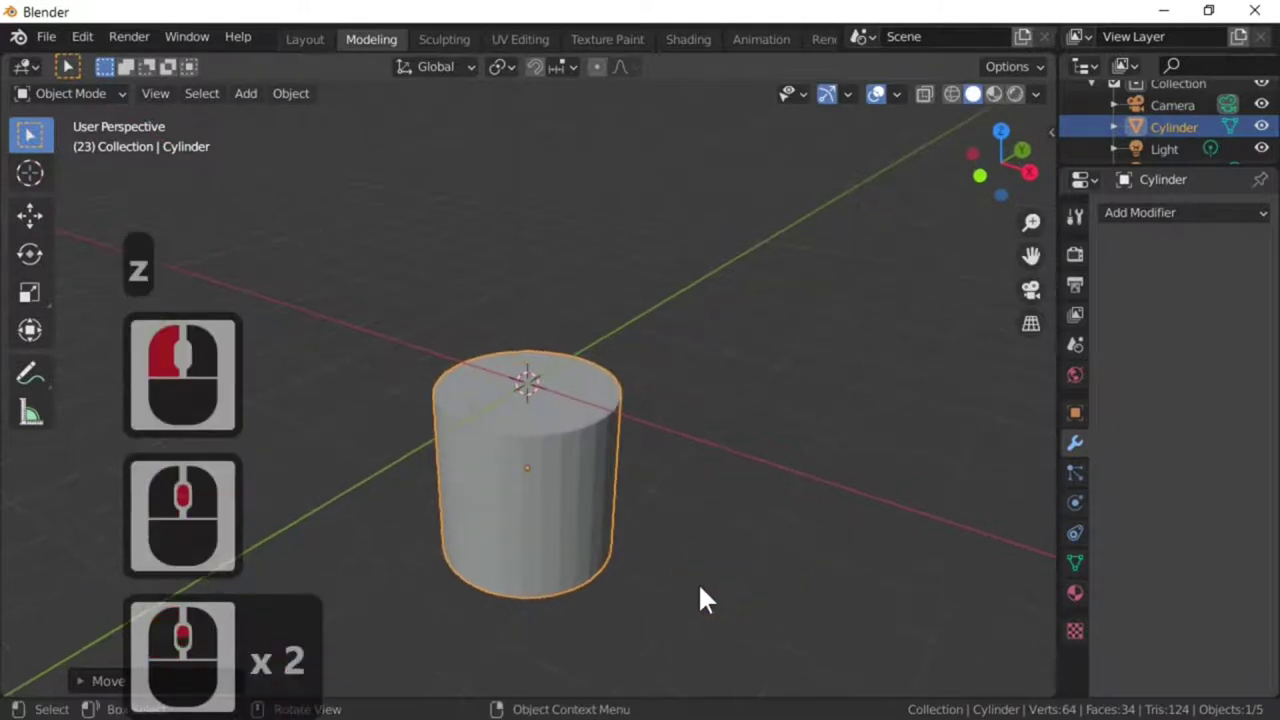
{"action": "left_click", "coordinate": [247, 96]}
{"action": "mouse_move", "coordinate": [320, 118]}
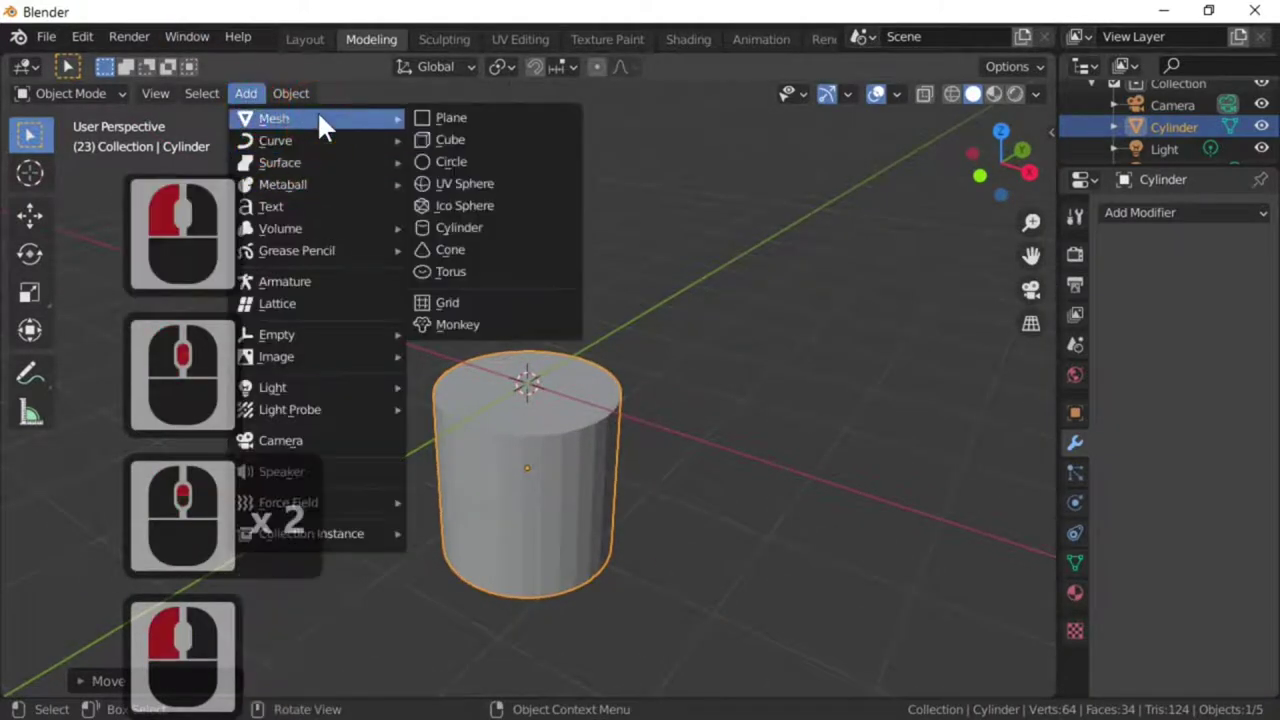
{"action": "left_click", "coordinate": [472, 161]}
{"action": "middle_click_drag", "start_coordinate": [742, 478], "coordinate": [734, 503]}
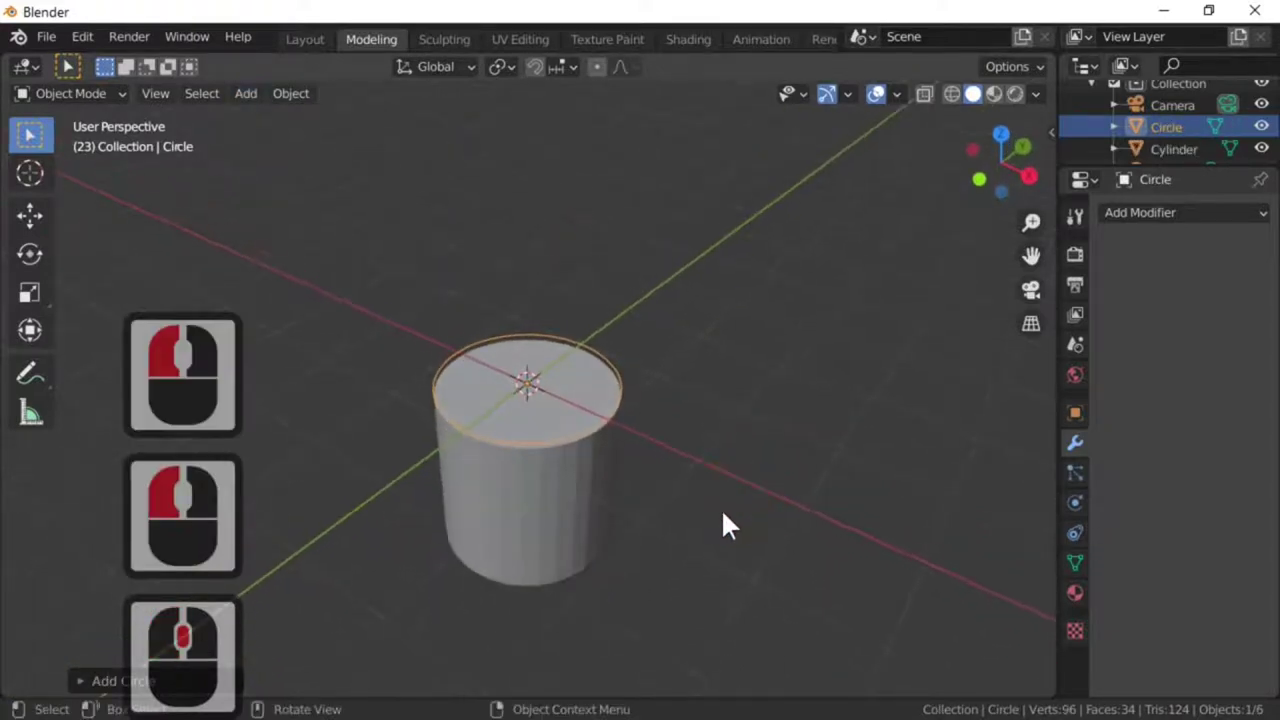
- Enter Edit Mode on the circle and fill it with a face
{"action": "scroll", "coordinate": [724, 515], "scroll_direction": "up", "scroll_amount": 2}
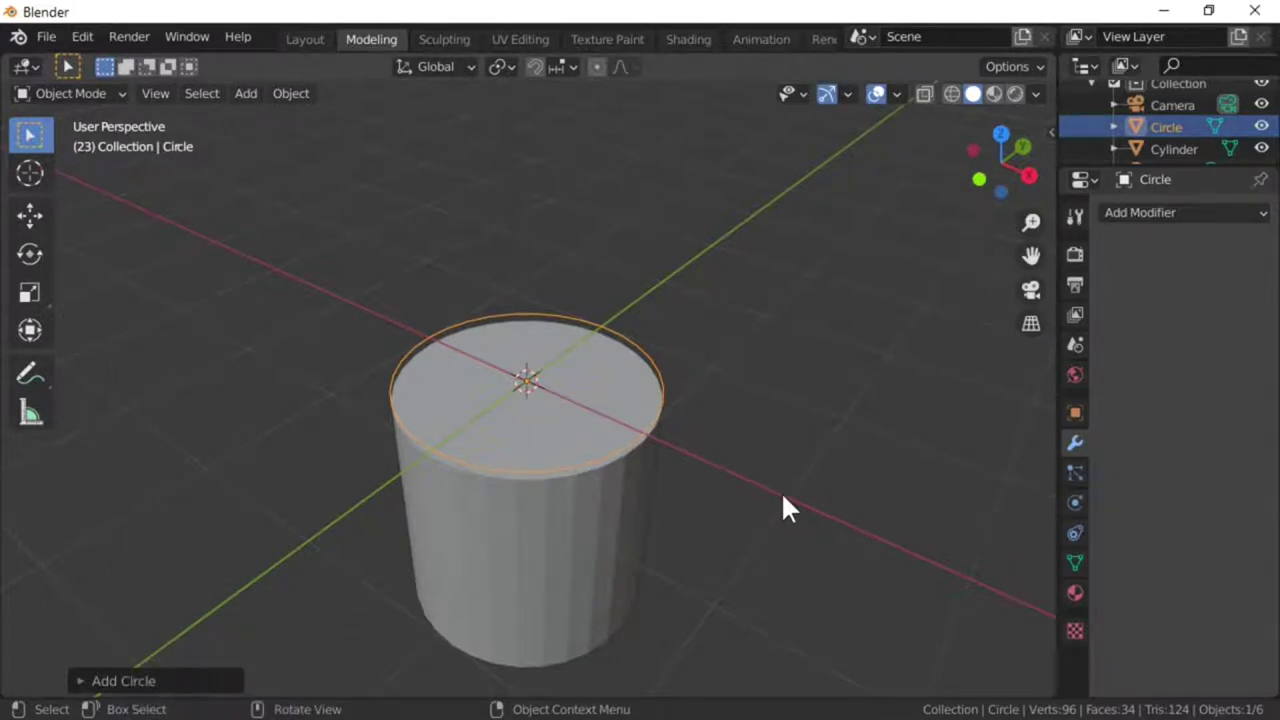
{"action": "key", "text": "Tab"}
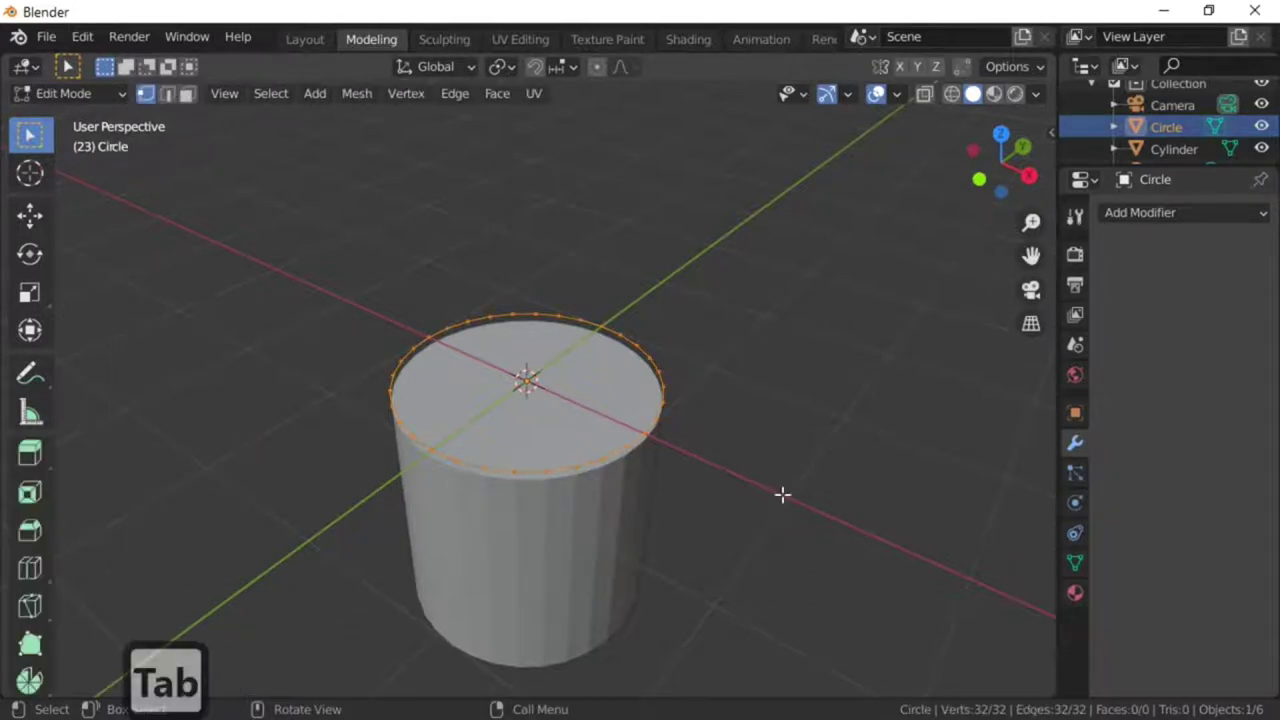
{"action": "key", "text": "f"}
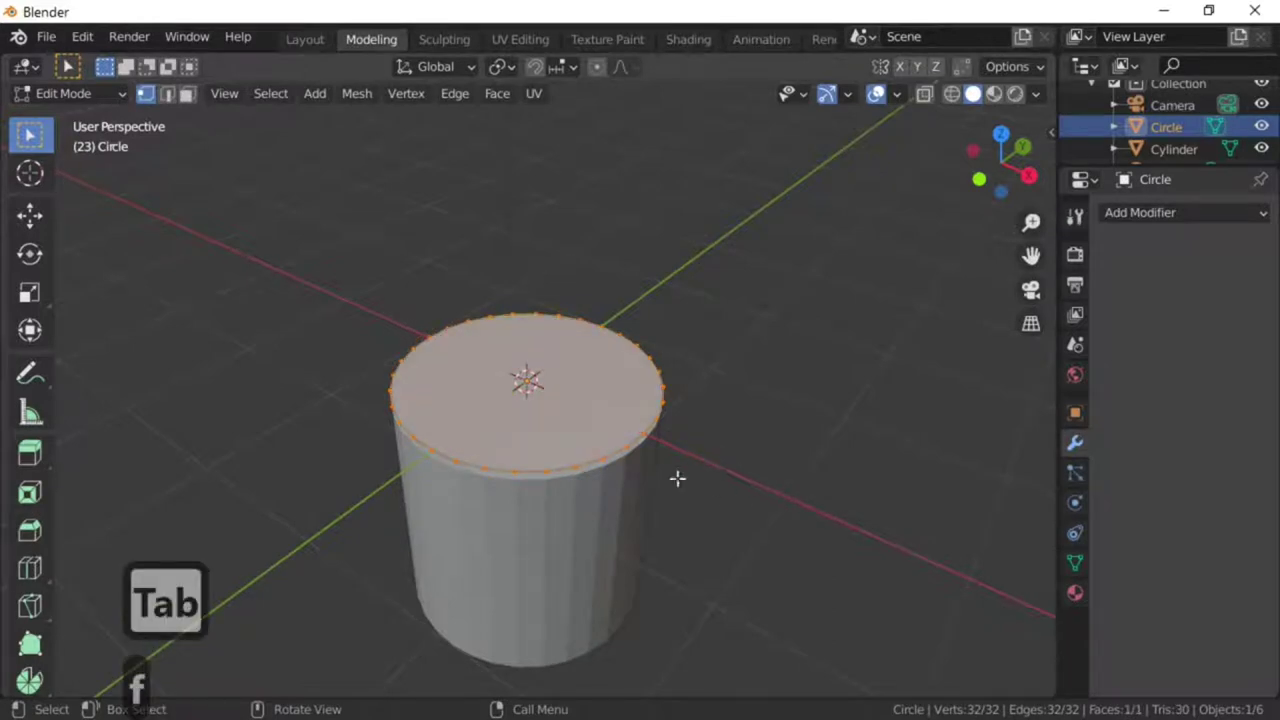
- Try the vertex, edge and face select modes on the circle and settle on edge select
{"action": "left_click", "coordinate": [597, 458]}
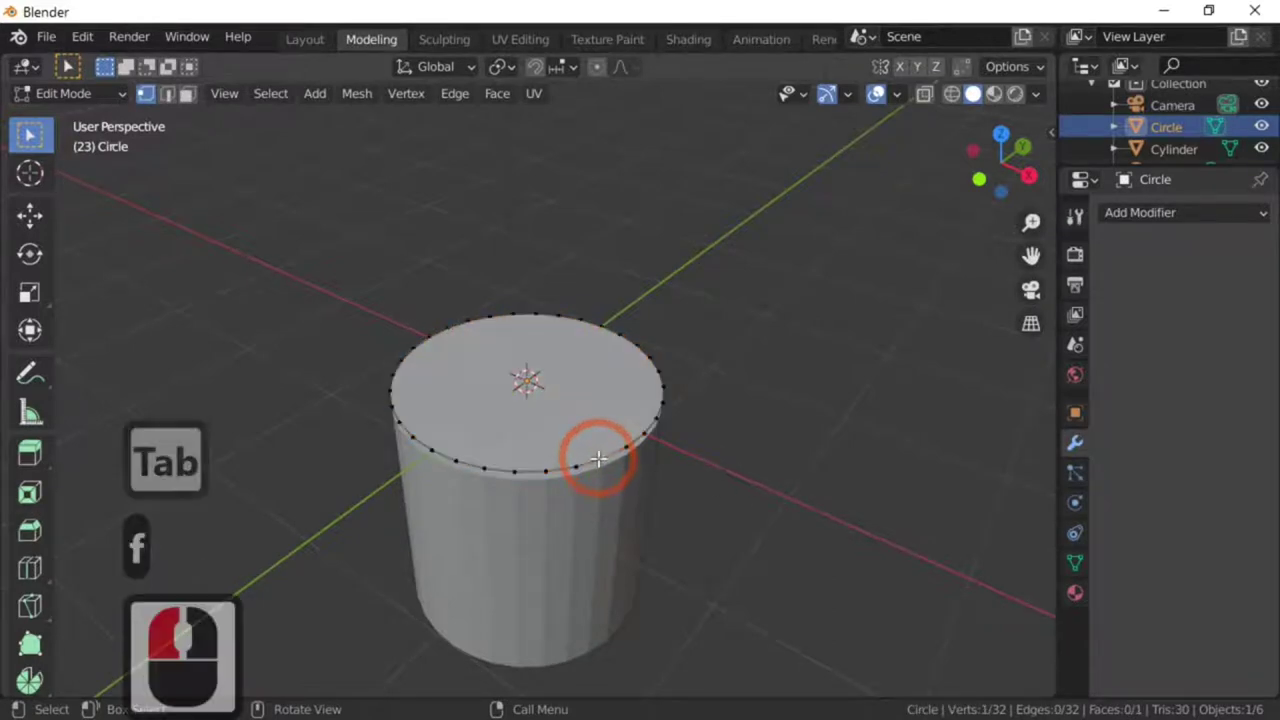
{"action": "left_click", "coordinate": [145, 94]}
{"action": "left_click", "coordinate": [167, 94]}
{"action": "left_click", "coordinate": [188, 94]}
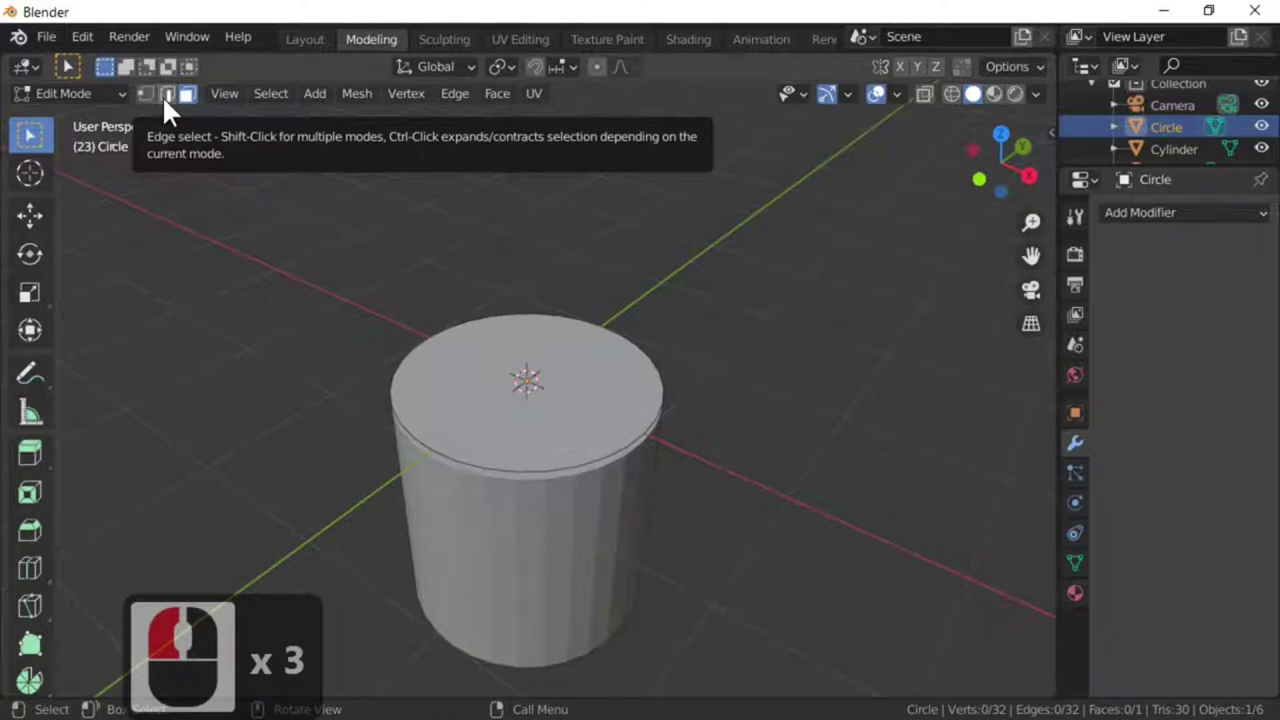
{"action": "key", "text": "1"}
{"action": "key", "text": "2"}
{"action": "key", "text": "3"}
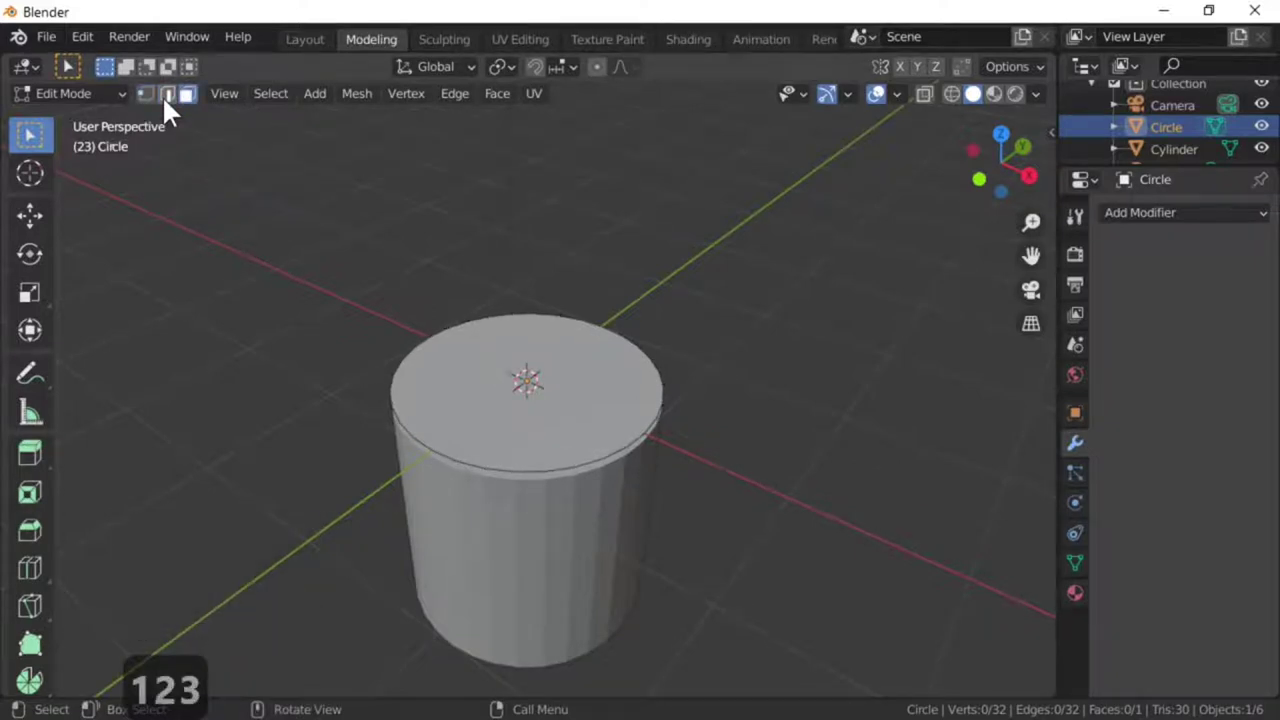
{"action": "key", "text": "2"}
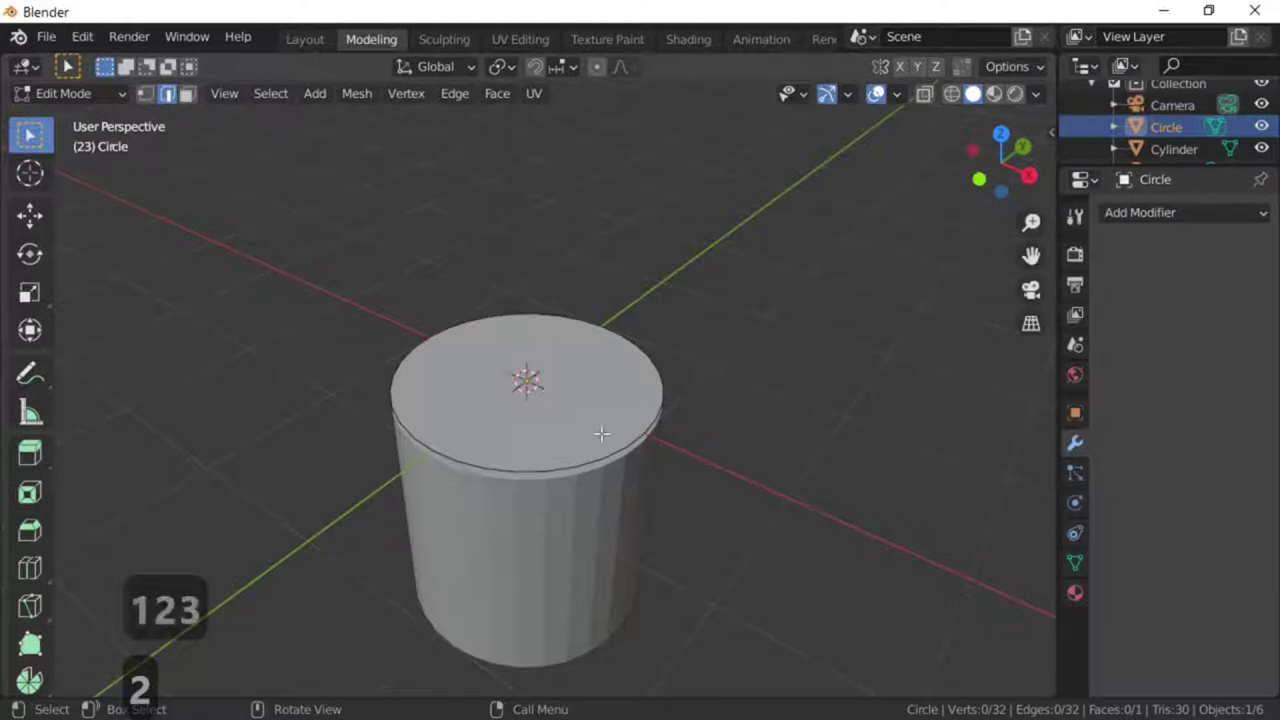
- Select the circle's entire outer edge loop
{"action": "middle_click_drag", "start_coordinate": [643, 443], "coordinate": [594, 457]}
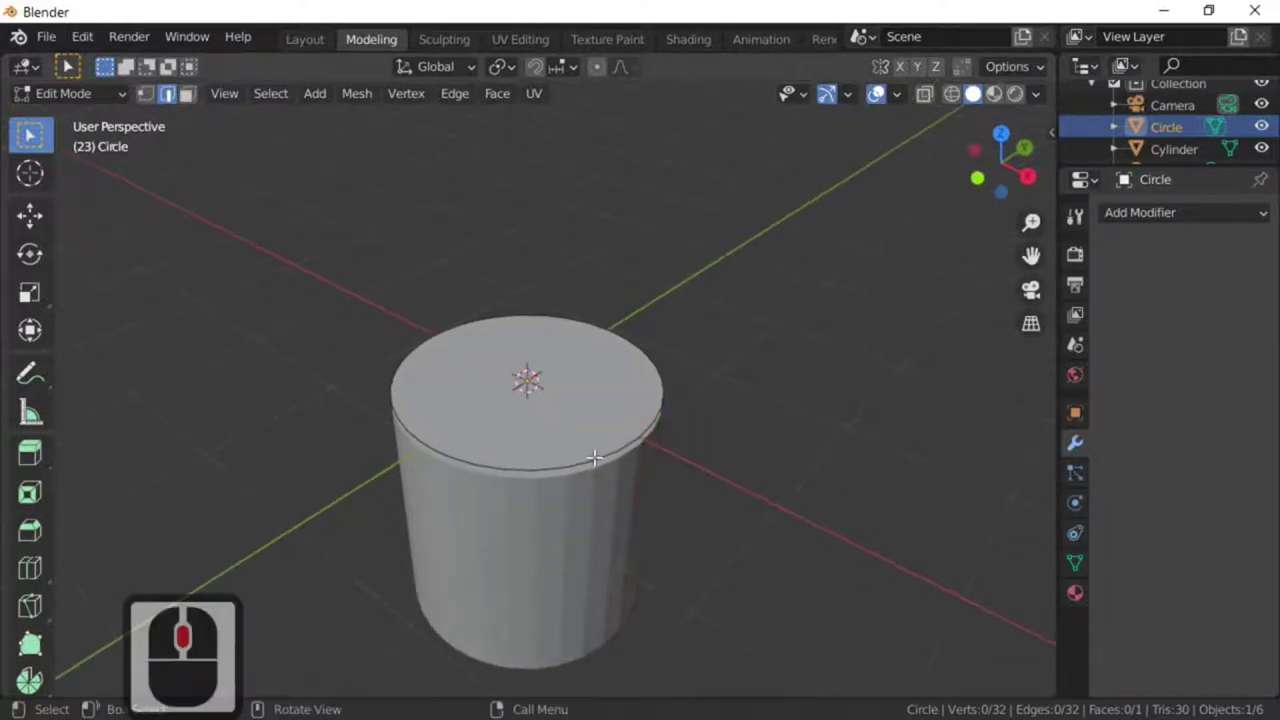
{"action": "left_click", "coordinate": [594, 457]}
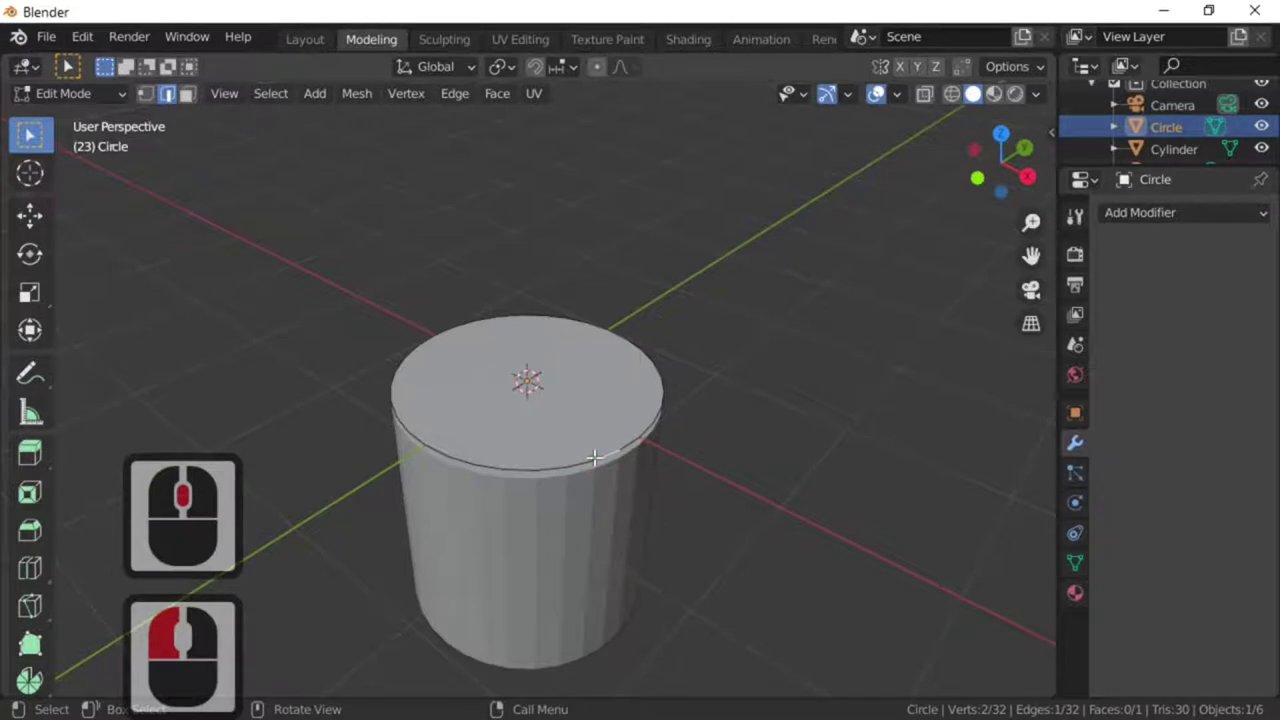
{"action": "left_click", "coordinate": [594, 455], "text": "alt"}
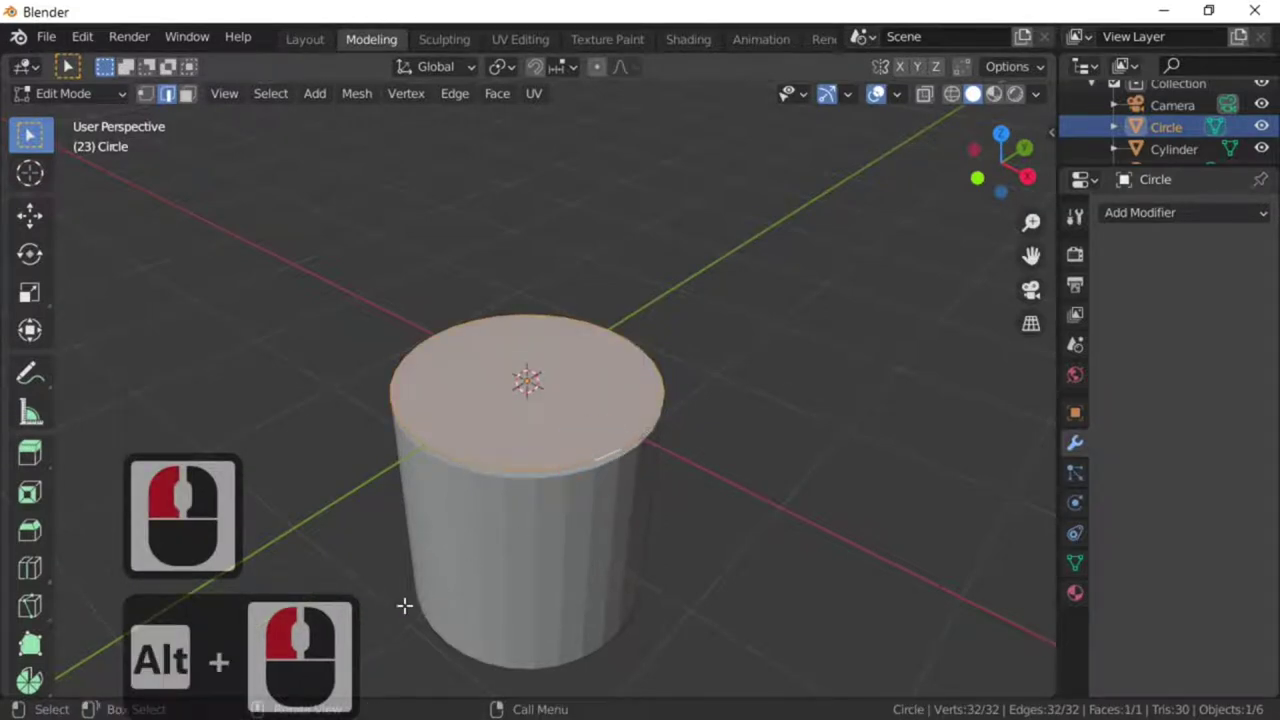
- Extrude the selected circle and scale the new edge outward to about 1.08 to form a rim ring
{"action": "middle_click_drag", "start_coordinate": [719, 507], "coordinate": [752, 495]}
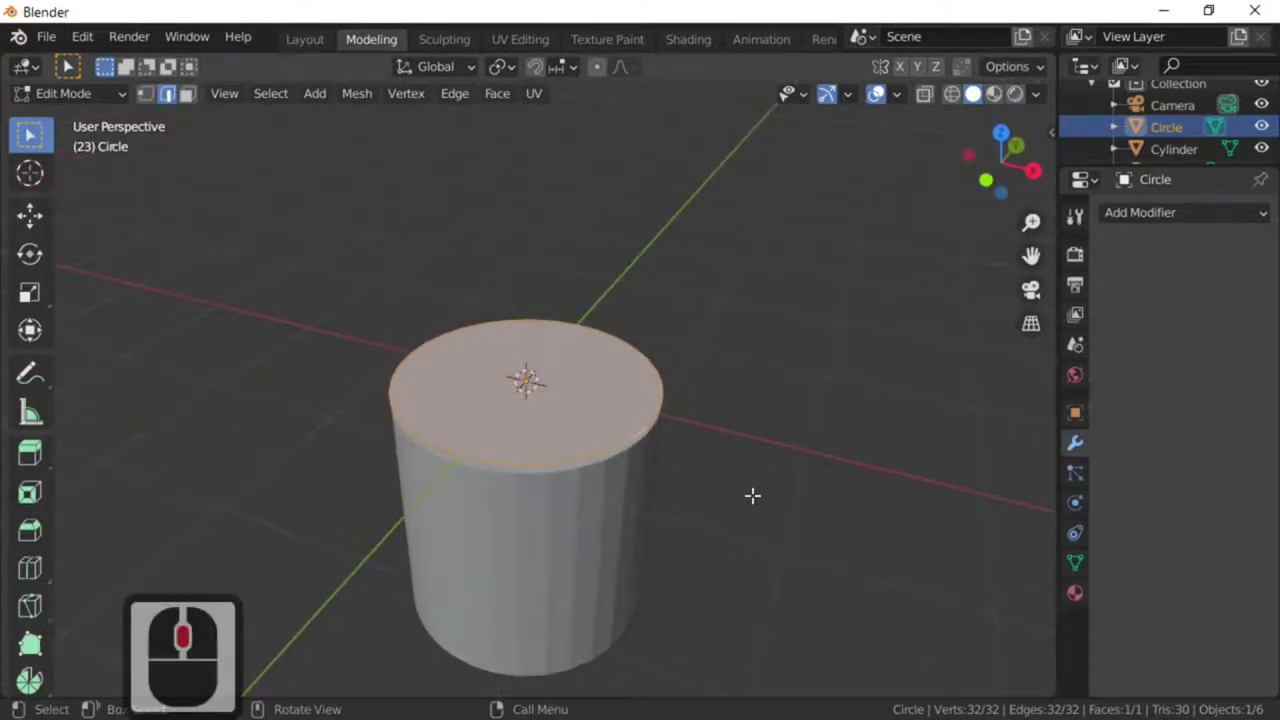
{"action": "key", "text": "e"}
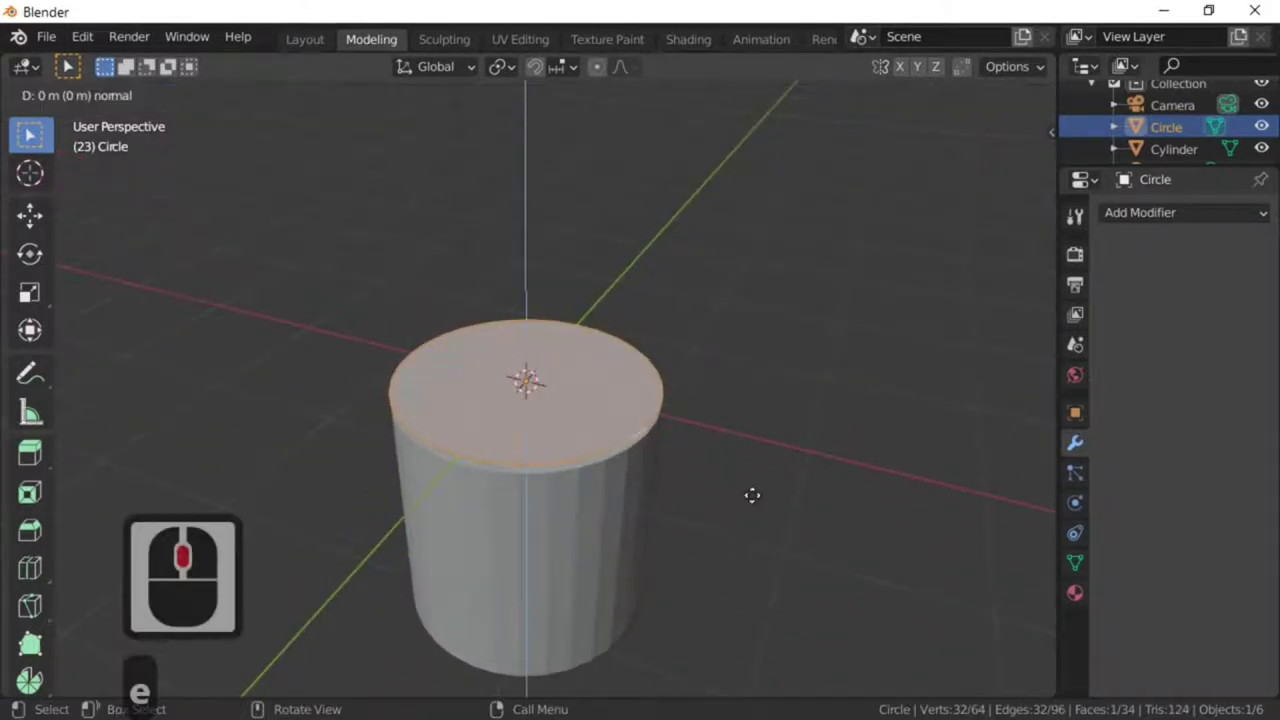
{"action": "key", "text": "s"}
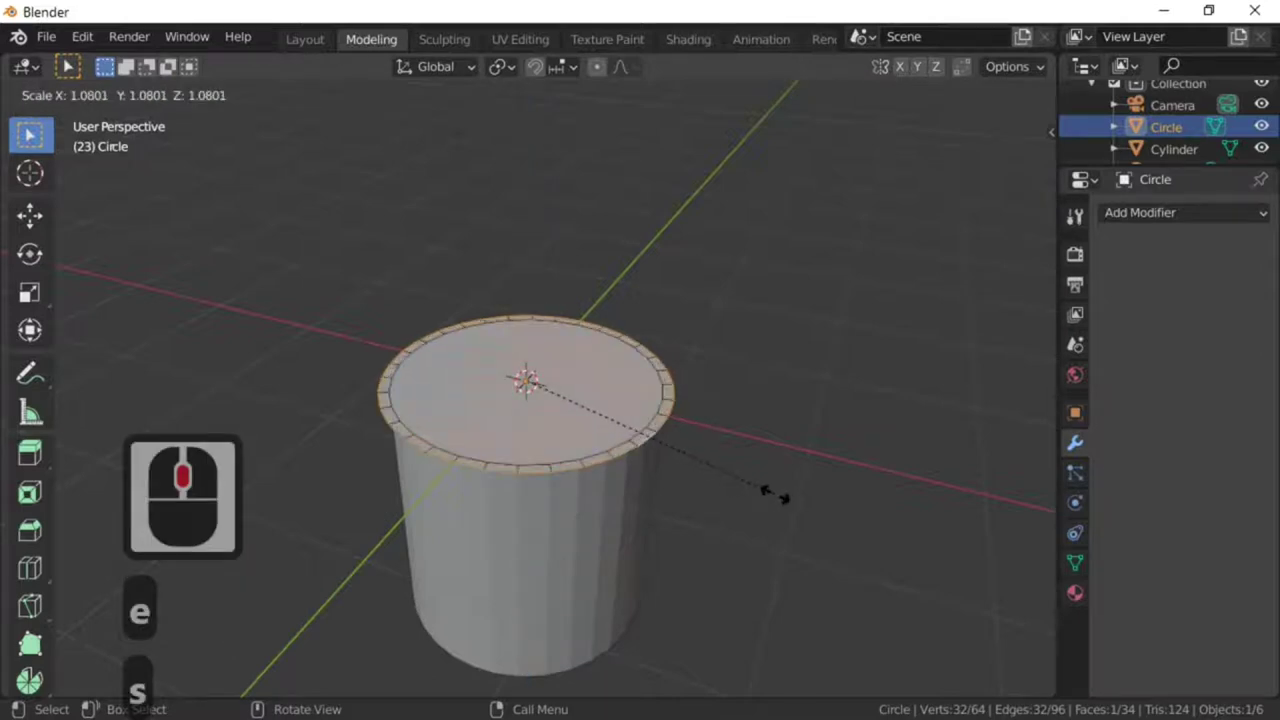
{"action": "left_click", "coordinate": [775, 494]}
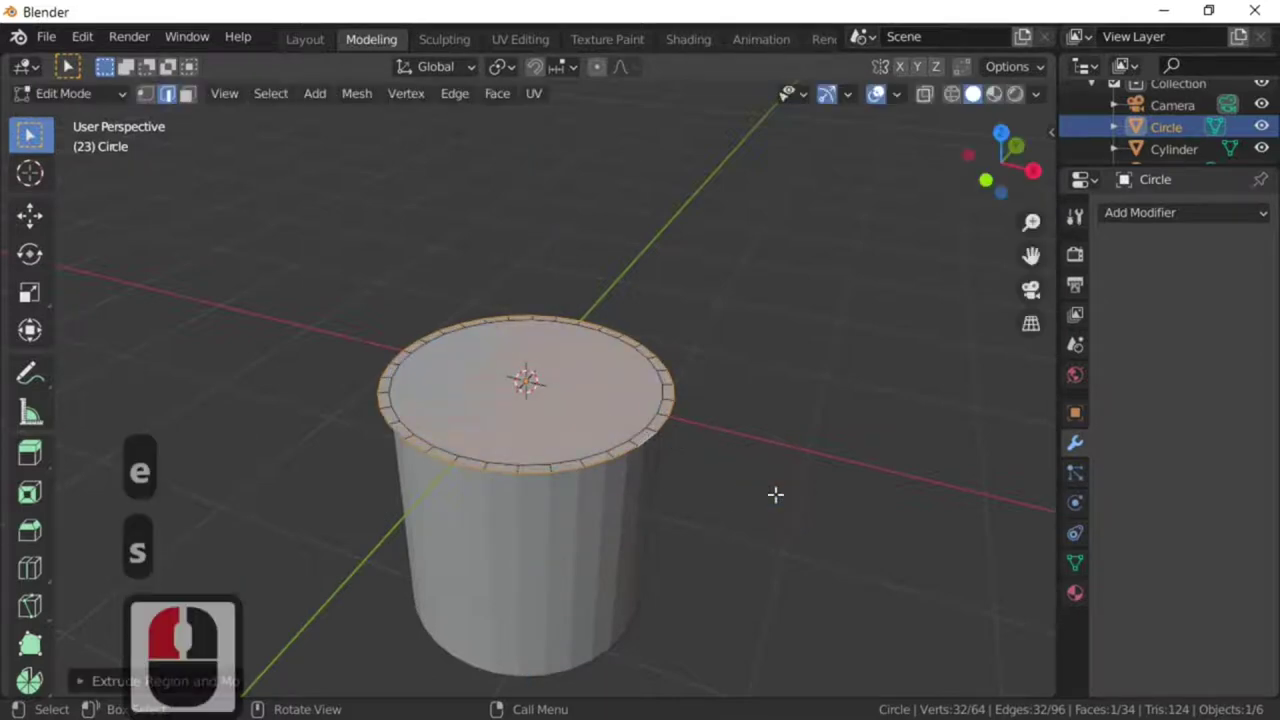
- Extrude the circle's rim twice more, scaling each new ring slightly outward, the first to about 1.07
{"action": "key", "text": "e"}
{"action": "key", "text": "s"}
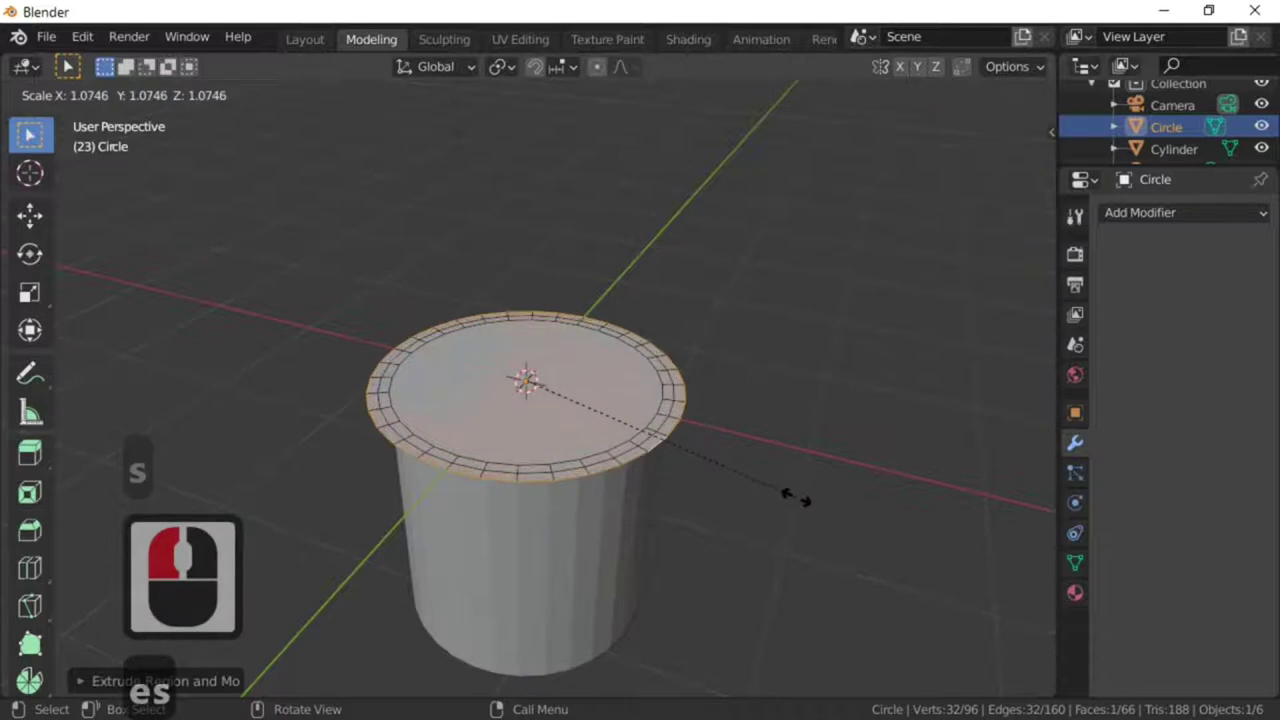
{"action": "left_click", "coordinate": [795, 497]}
{"action": "key", "text": "e"}
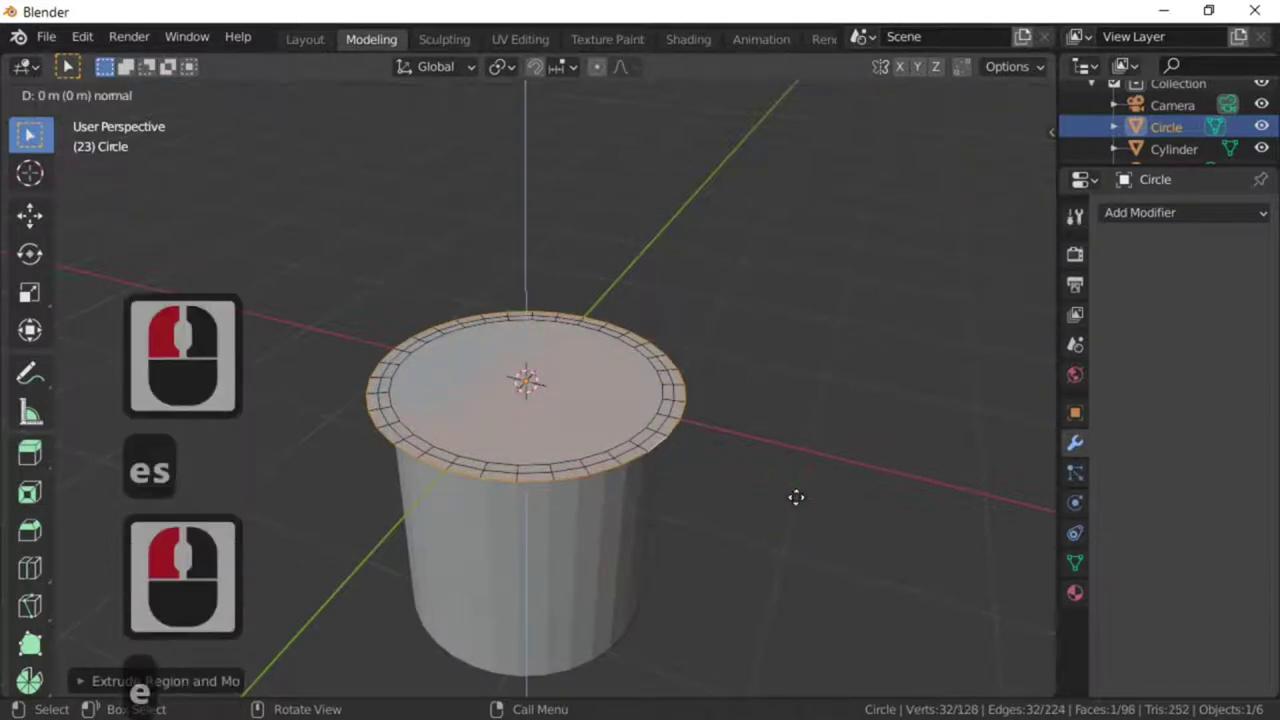
{"action": "key", "text": "s"}
{"action": "left_click", "coordinate": [805, 497]}
- Leave Edit Mode to inspect the widened circle as a whole object, and return to Edit Mode
{"action": "middle_click_drag", "start_coordinate": [805, 497], "coordinate": [571, 572]}
{"action": "key", "text": "Tab"}
{"action": "key", "text": "Tab"}
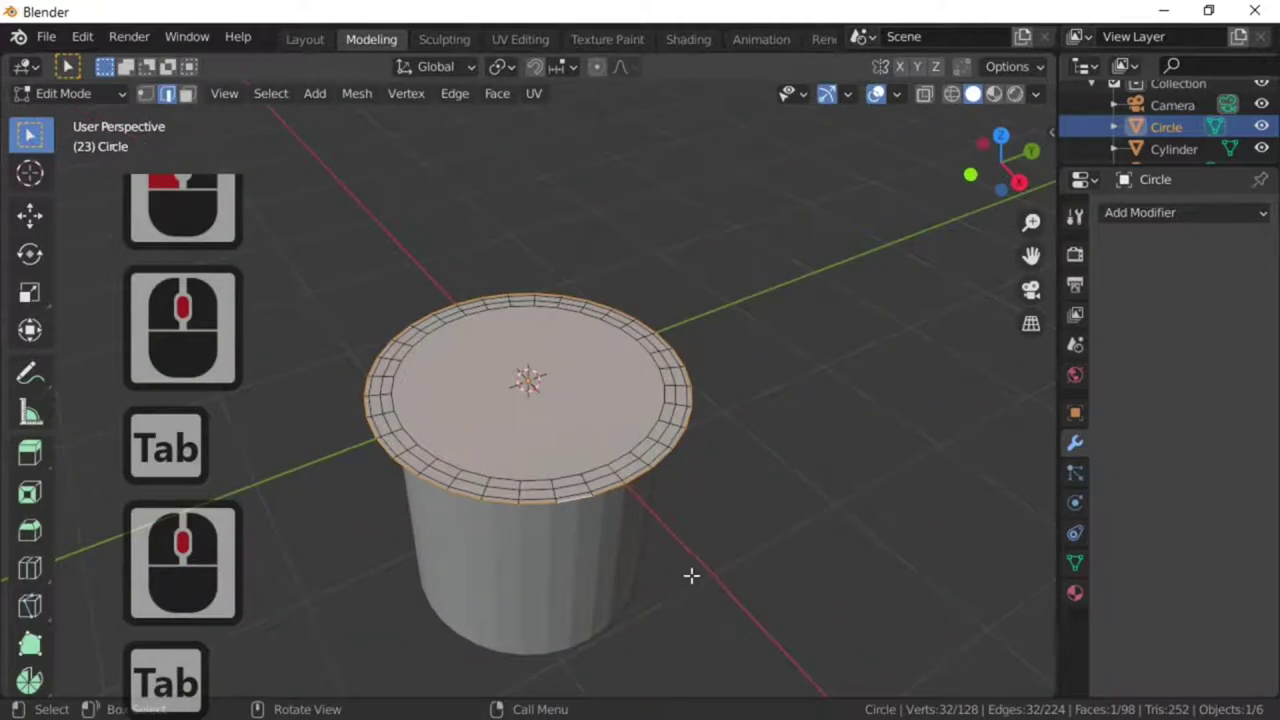
- Leave Edit Mode for the circle
{"action": "middle_click_drag", "start_coordinate": [691, 574], "coordinate": [749, 526]}
{"action": "key", "text": "Tab"}
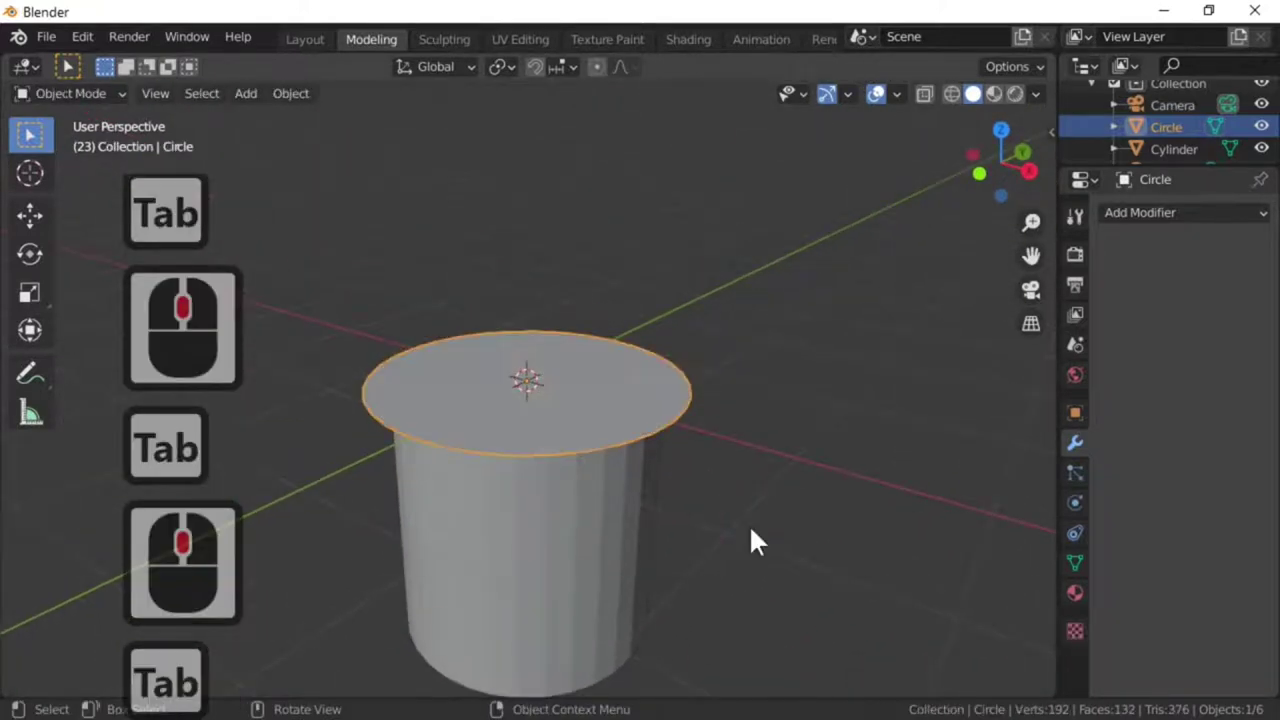
- Try scaling the whole circle slightly outward in Object Mode and check its mesh in Edit Mode
{"action": "key", "text": "e"}
{"action": "key", "text": "s"}
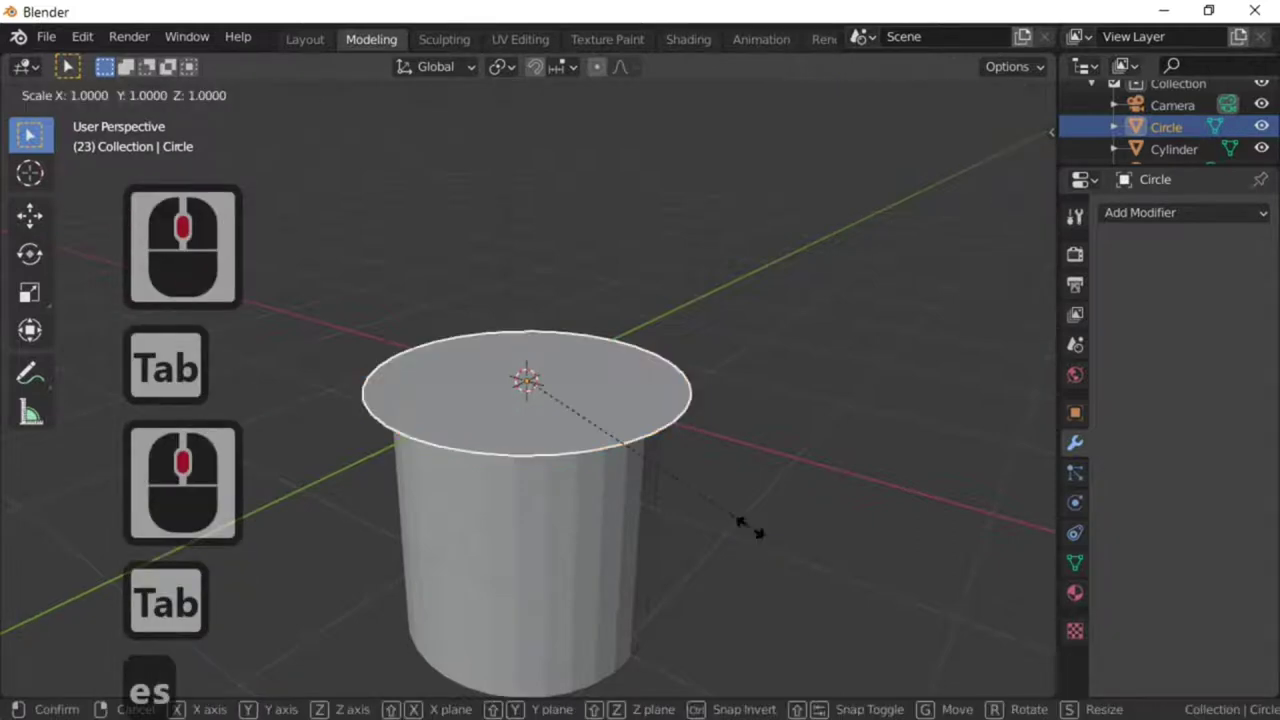
{"action": "left_click", "coordinate": [771, 528]}
{"action": "middle_click_drag", "start_coordinate": [771, 528], "coordinate": [757, 590]}
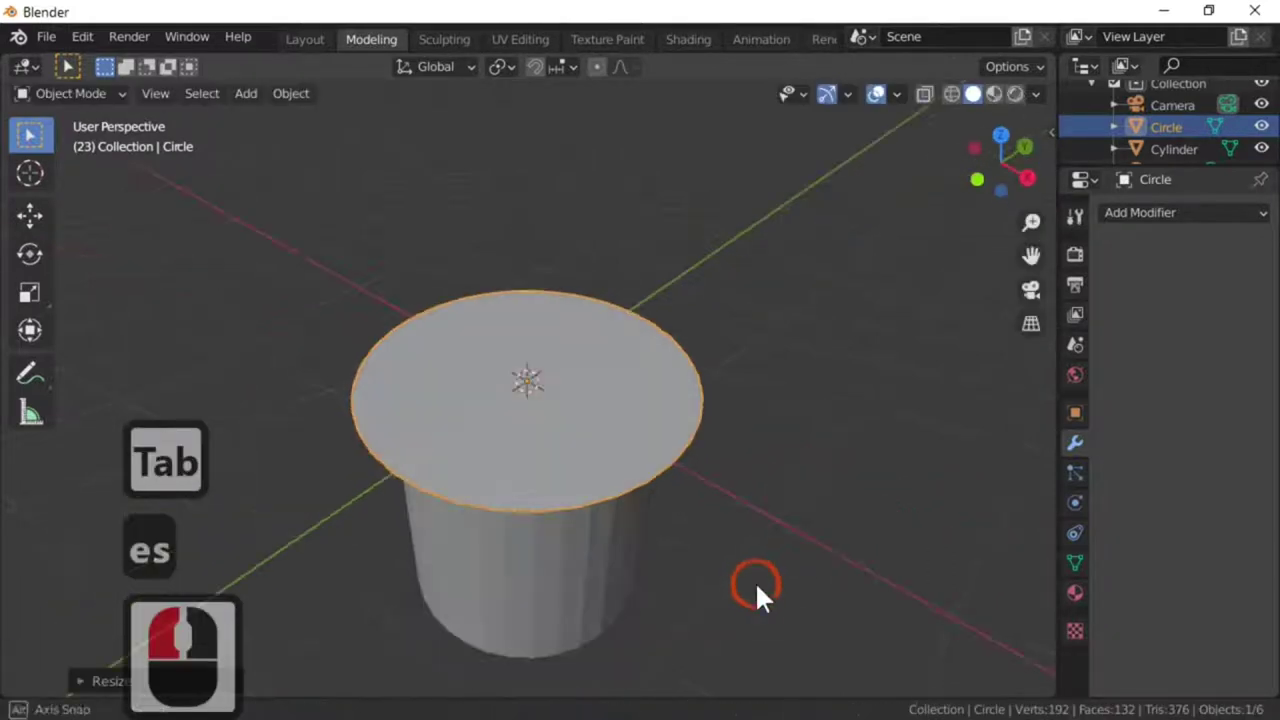
{"action": "key", "text": "Tab"}
{"action": "middle_click_drag", "start_coordinate": [795, 550], "coordinate": [666, 580]}
{"action": "key", "text": "Tab"}
{"action": "scroll", "coordinate": [774, 523], "scroll_direction": "down", "scroll_amount": 3}
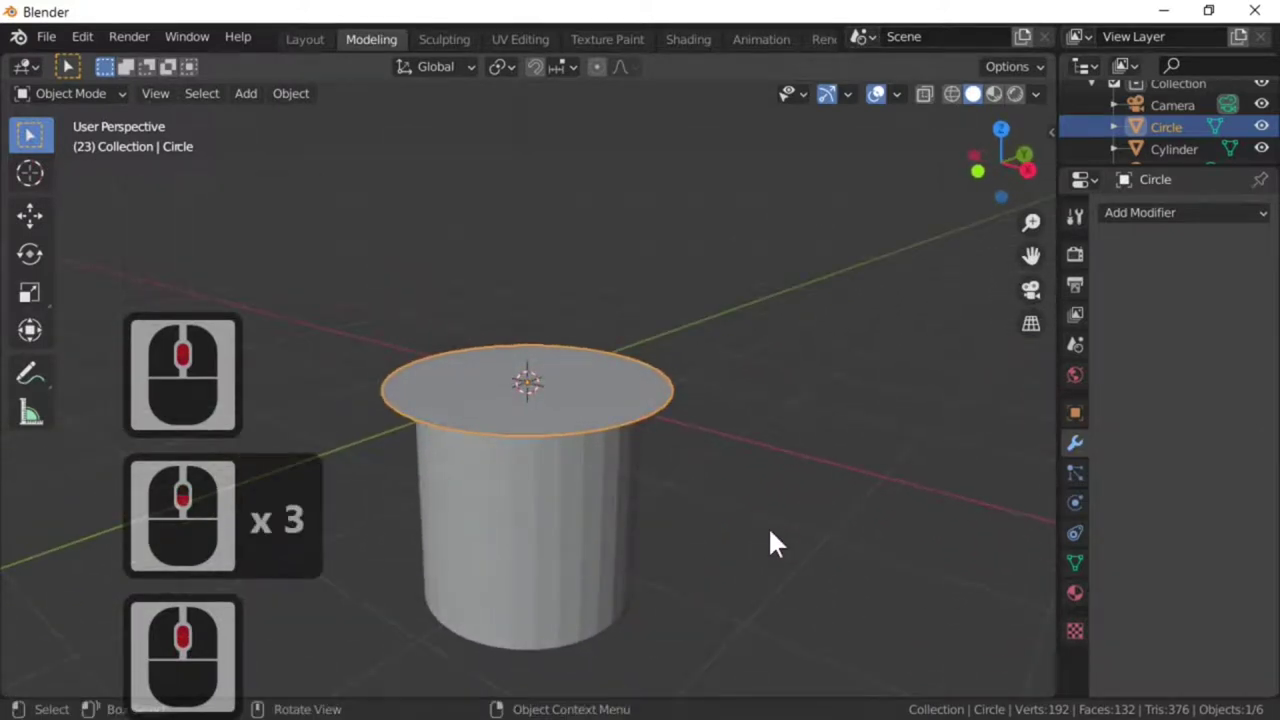
- Enable Cloth physics on the circle and reset the test simulation to the first frame
{"action": "left_click", "coordinate": [1075, 502]}
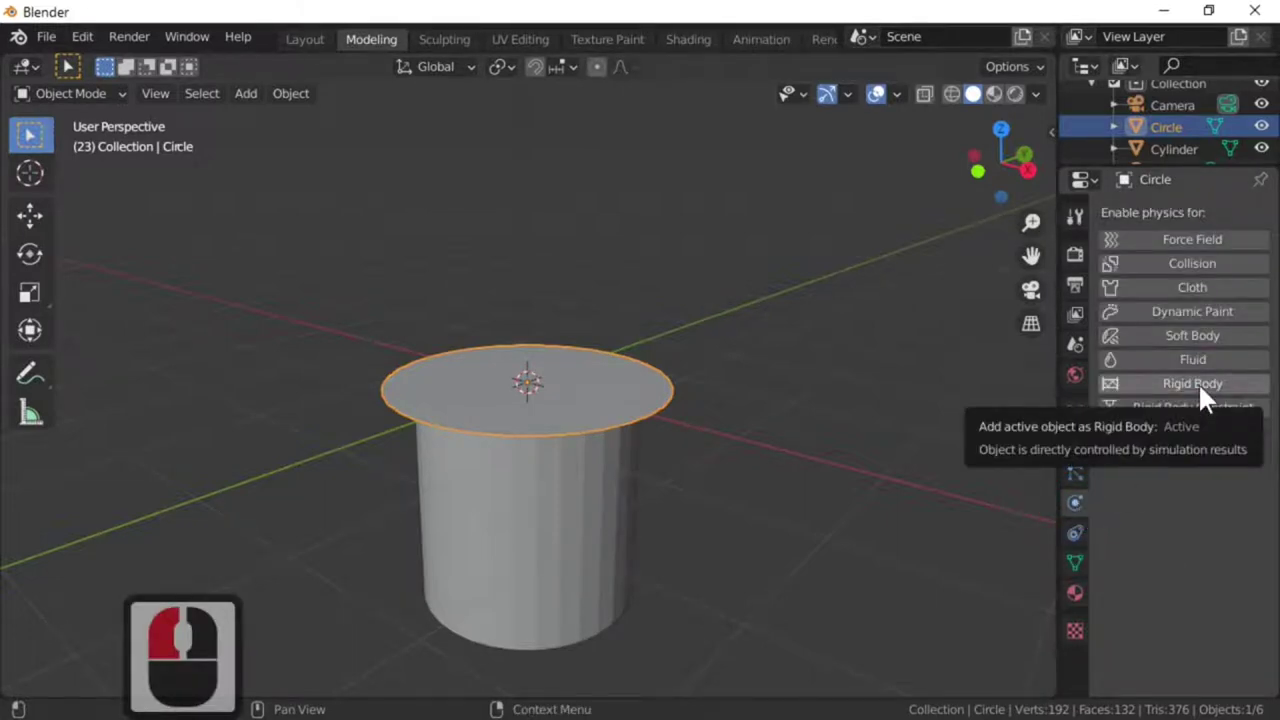
{"action": "left_click", "coordinate": [1167, 279]}
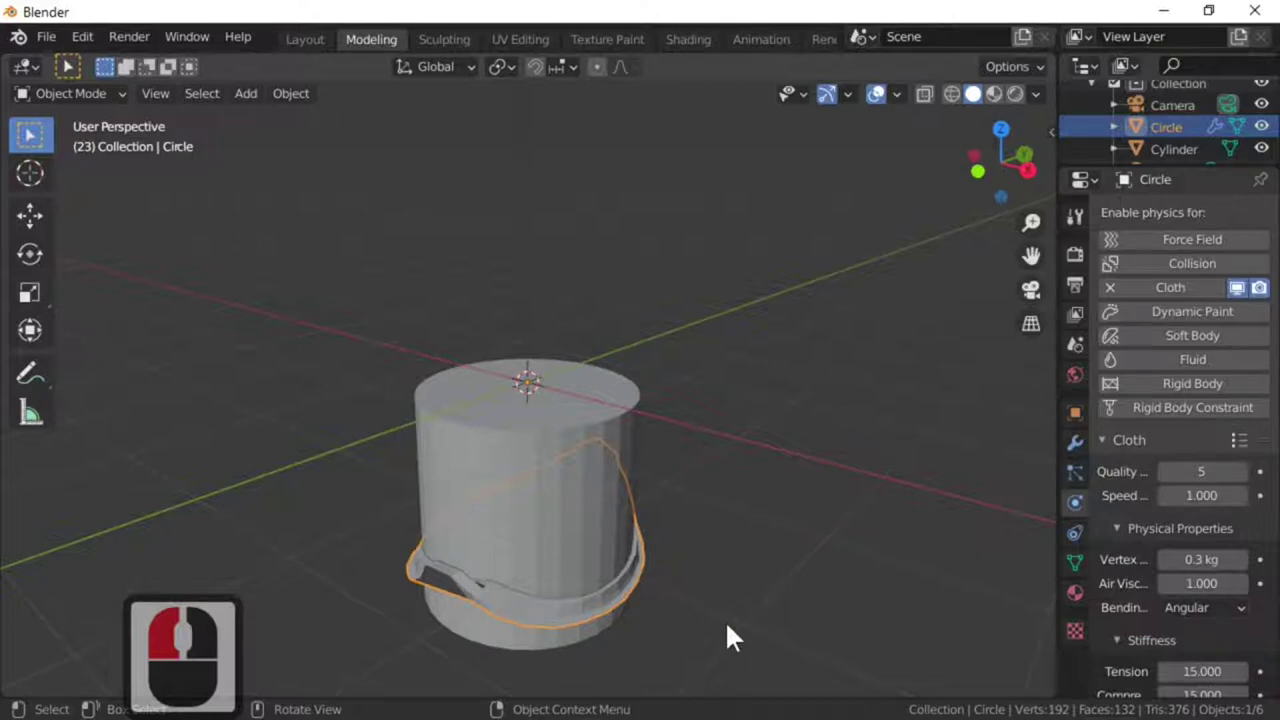
{"action": "key", "text": "shift"}
{"action": "key", "text": "shift+Left"}
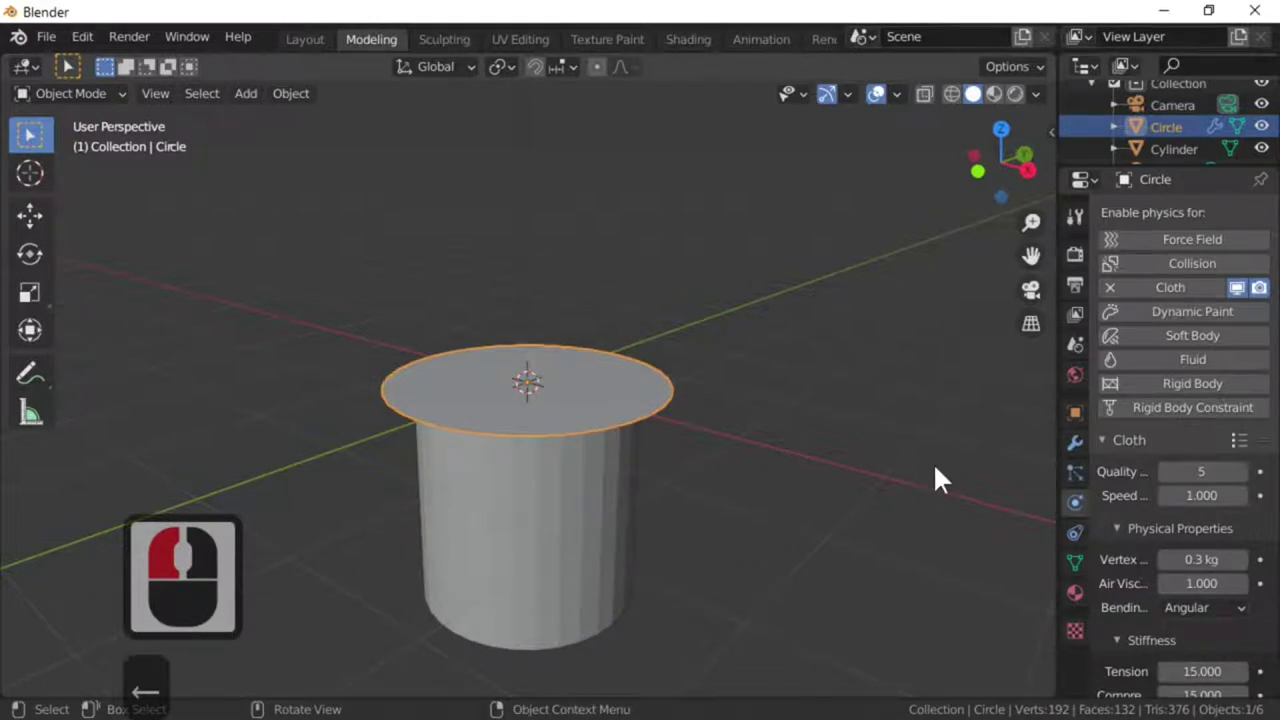
- Enable Collision physics on the cylinder
{"action": "left_click", "coordinate": [631, 422]}
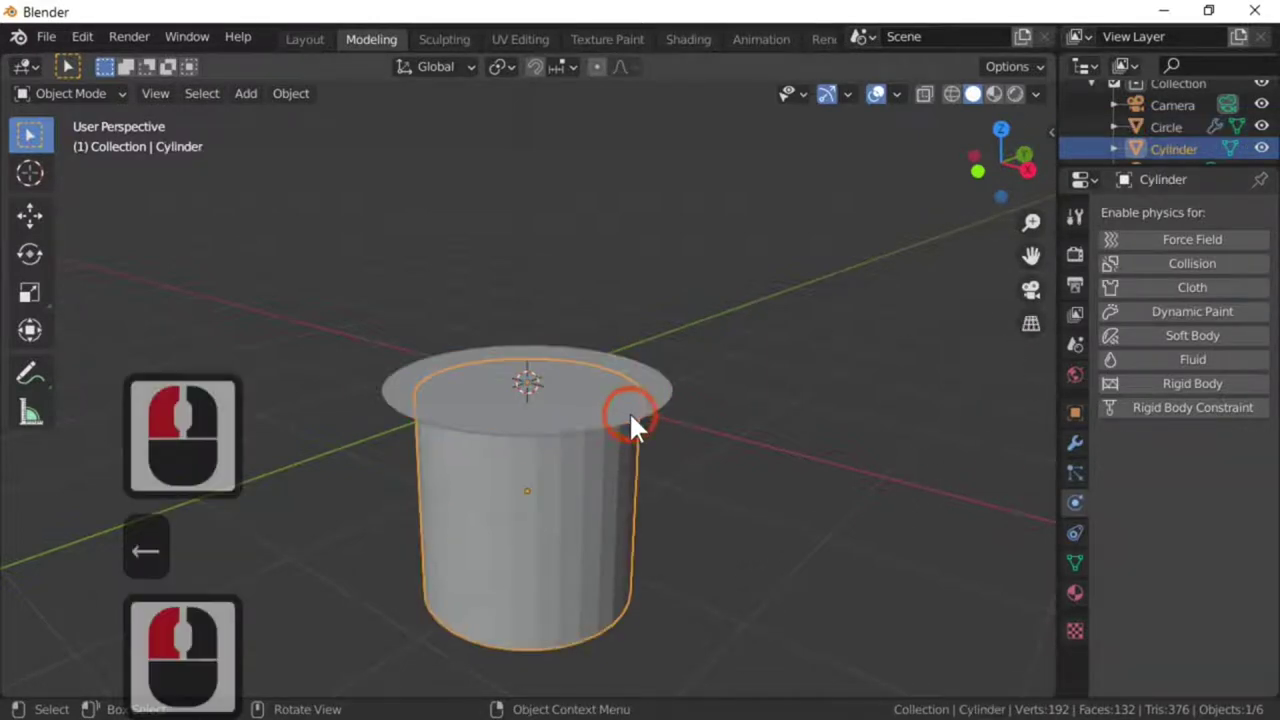
{"action": "left_click", "coordinate": [571, 521]}
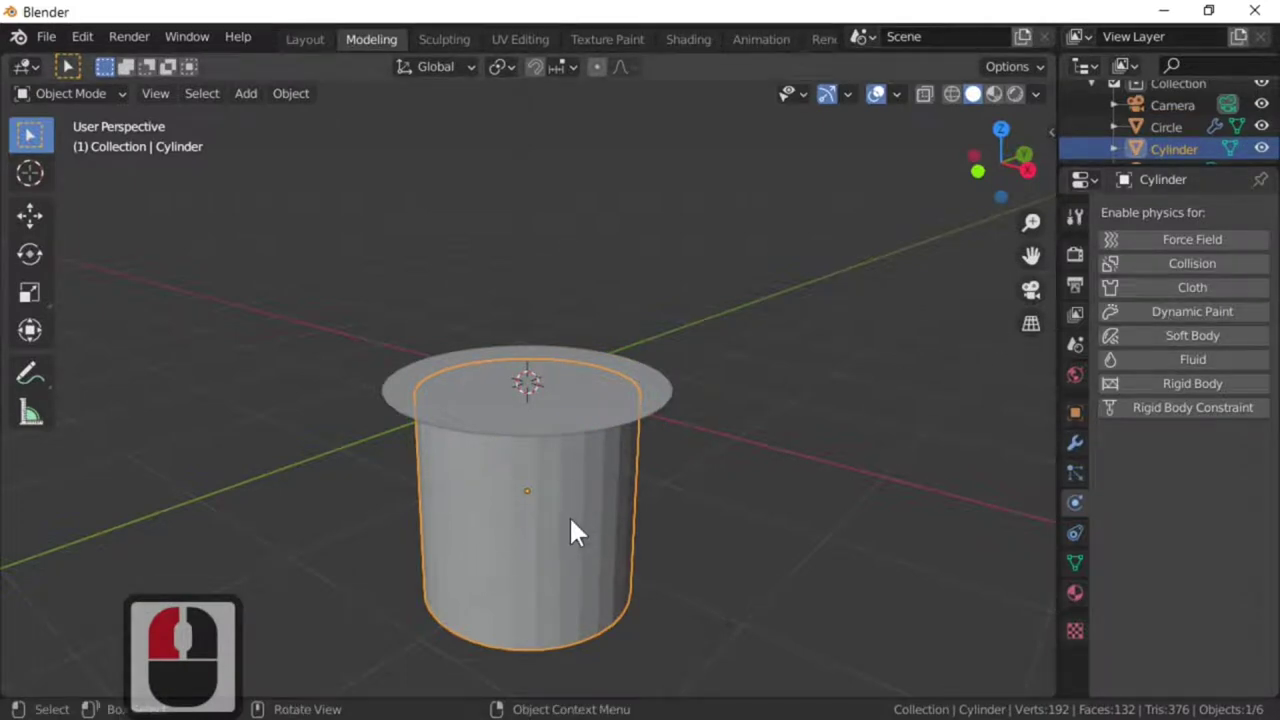
{"action": "left_click", "coordinate": [529, 537]}
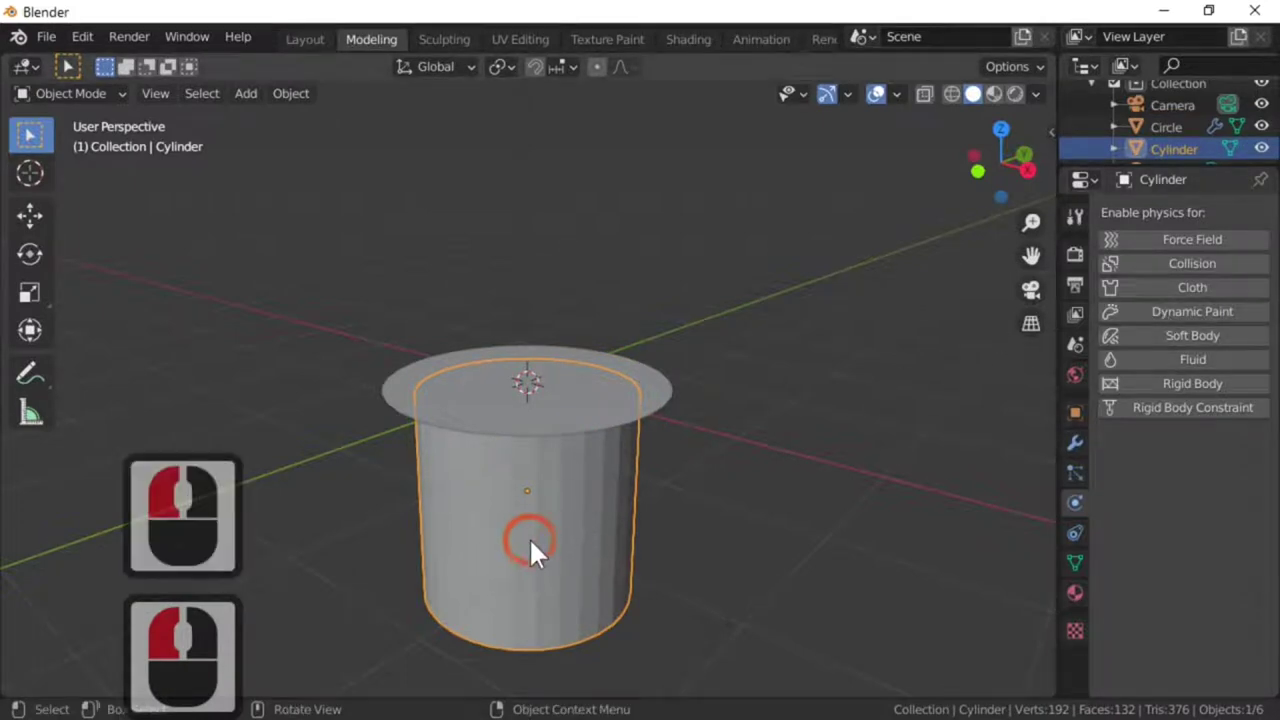
{"action": "left_click", "coordinate": [1155, 263]}
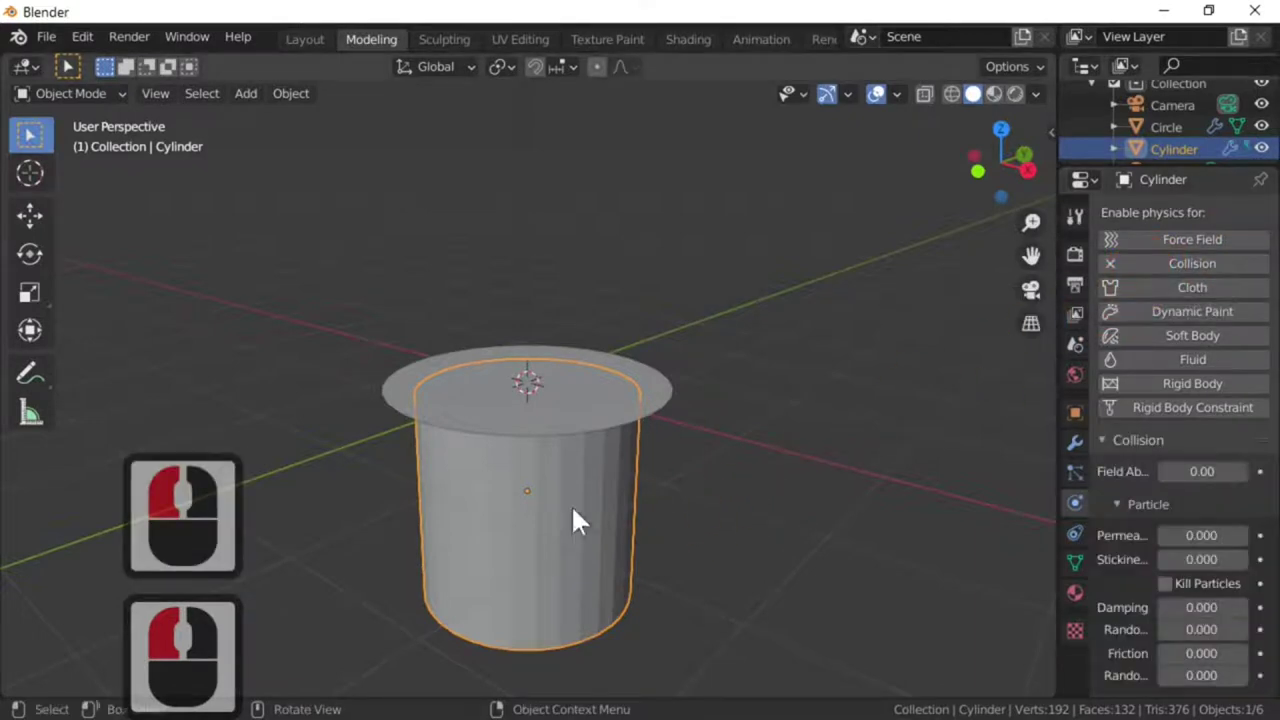
- Add a Subdivision Surface modifier to the circle and set its viewport levels to 3
{"action": "left_click", "coordinate": [654, 396]}
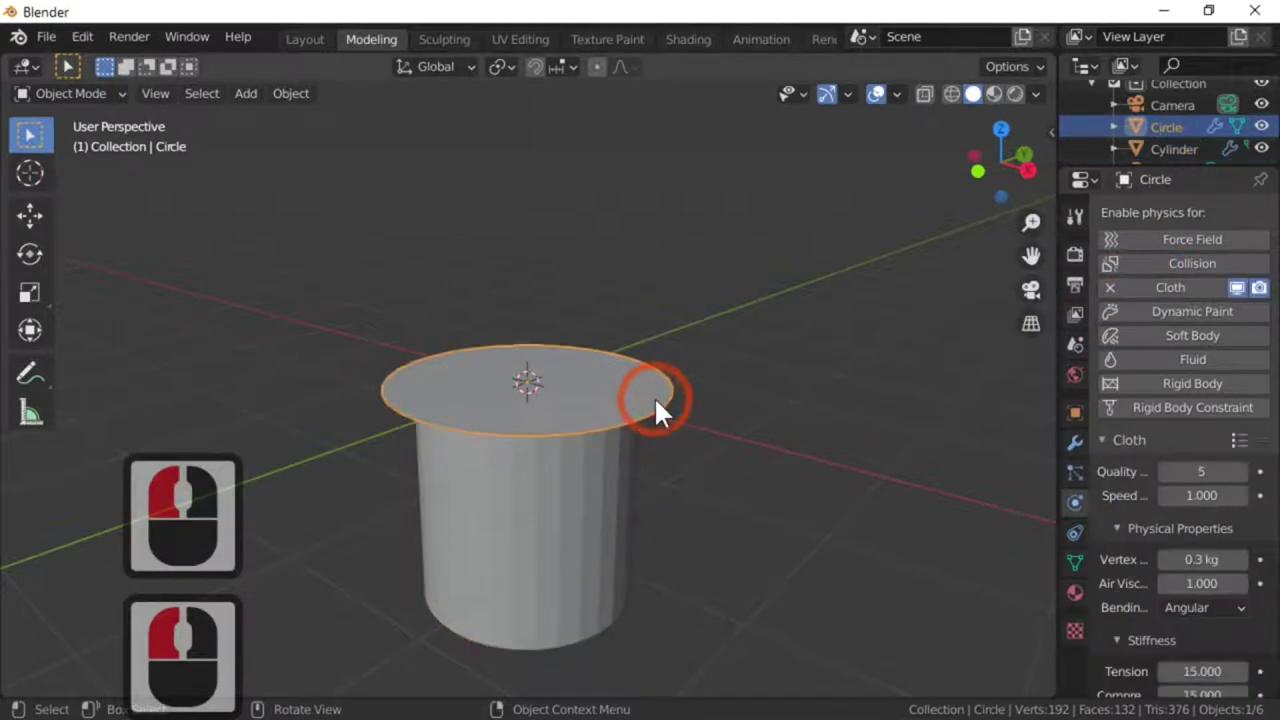
{"action": "middle_click_drag", "start_coordinate": [654, 411], "coordinate": [645, 512]}
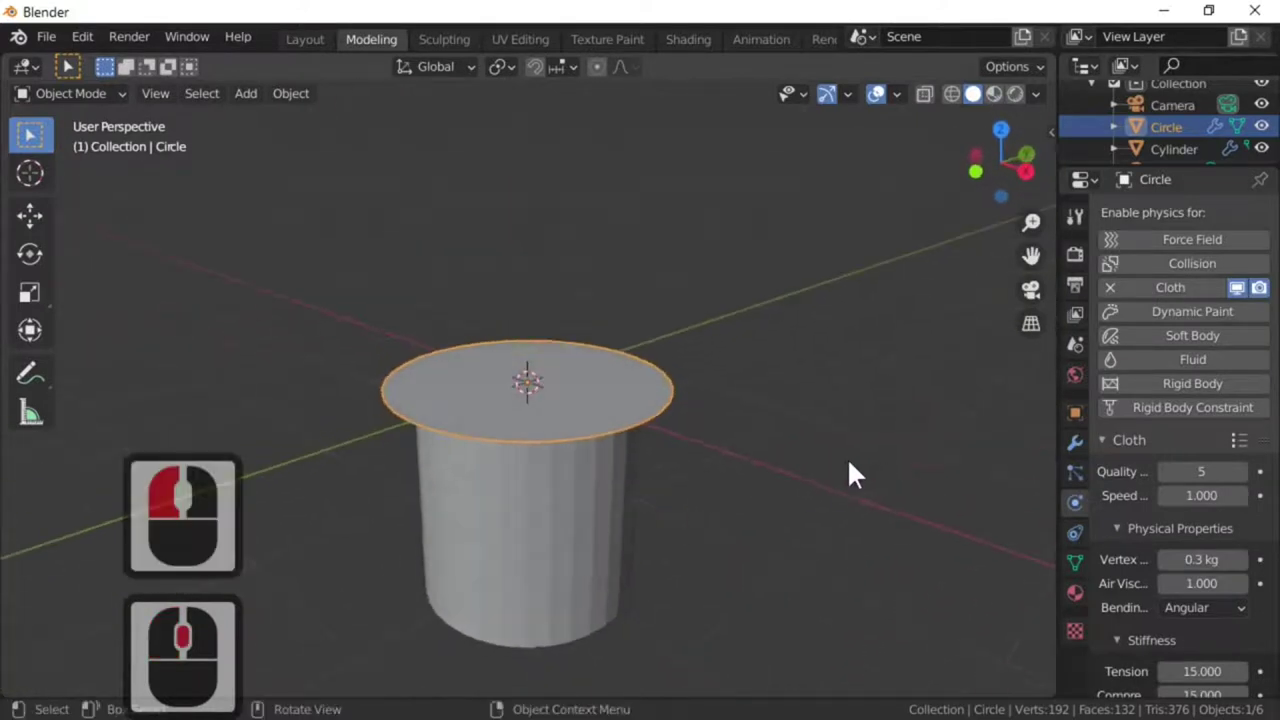
{"action": "middle_click_drag", "start_coordinate": [897, 457], "coordinate": [787, 512]}
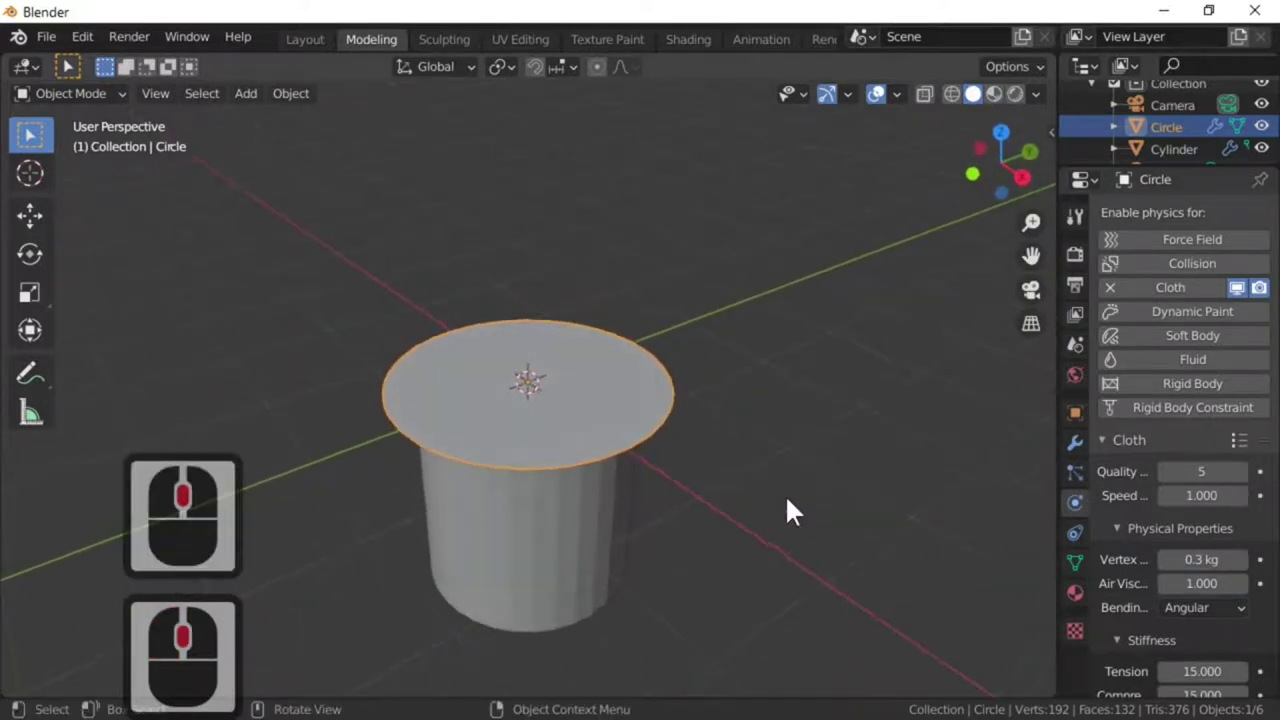
{"action": "left_click", "coordinate": [1075, 443]}
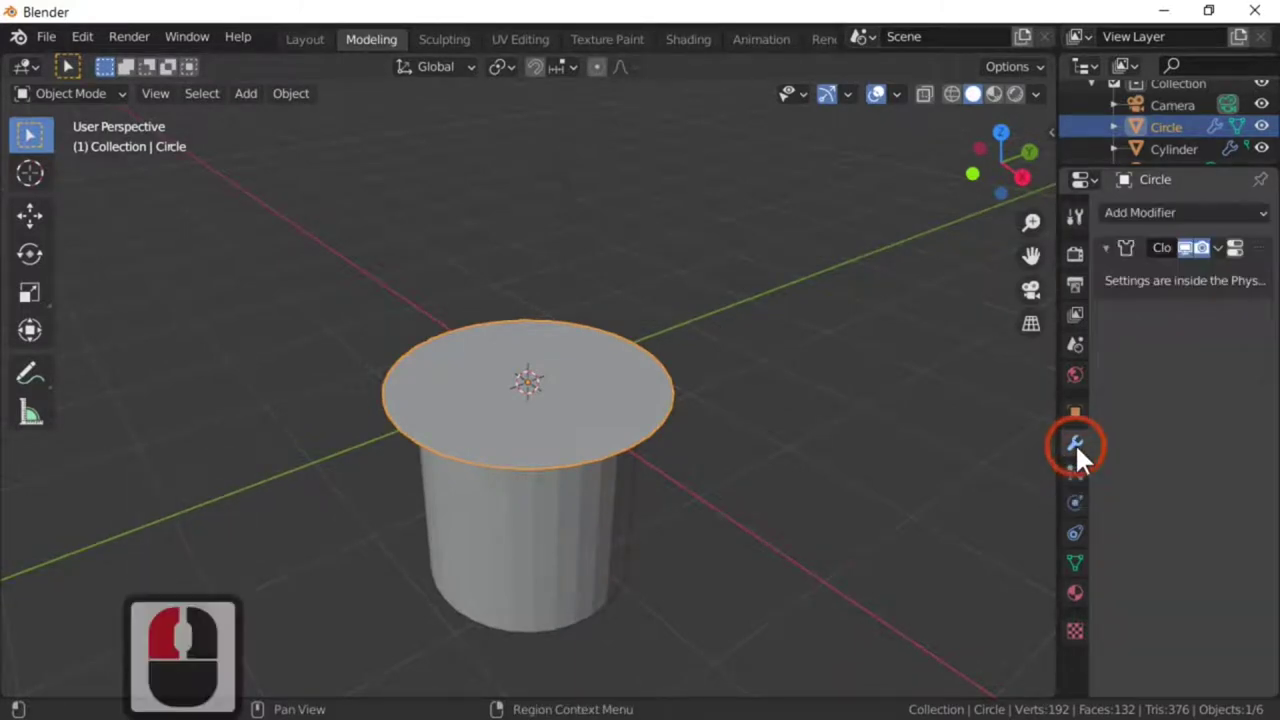
{"action": "left_click", "coordinate": [1137, 210]}
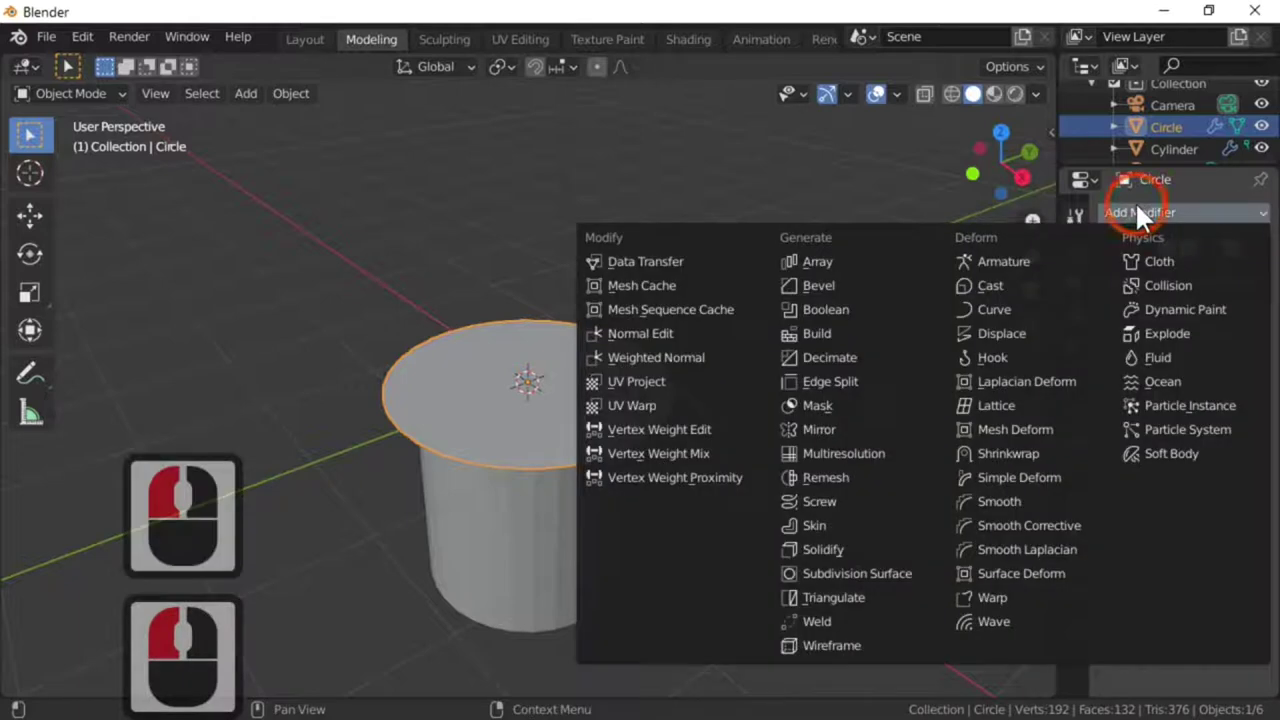
{"action": "left_click", "coordinate": [897, 573]}
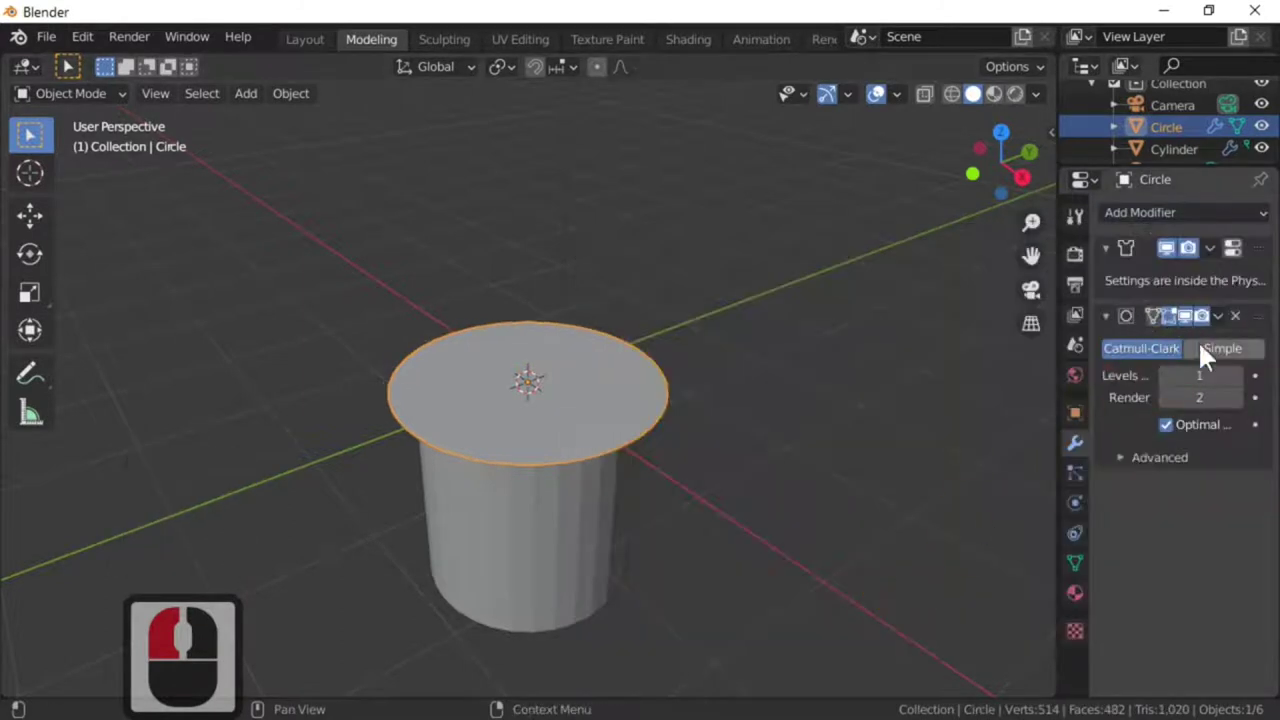
{"action": "left_click", "coordinate": [1234, 376]}
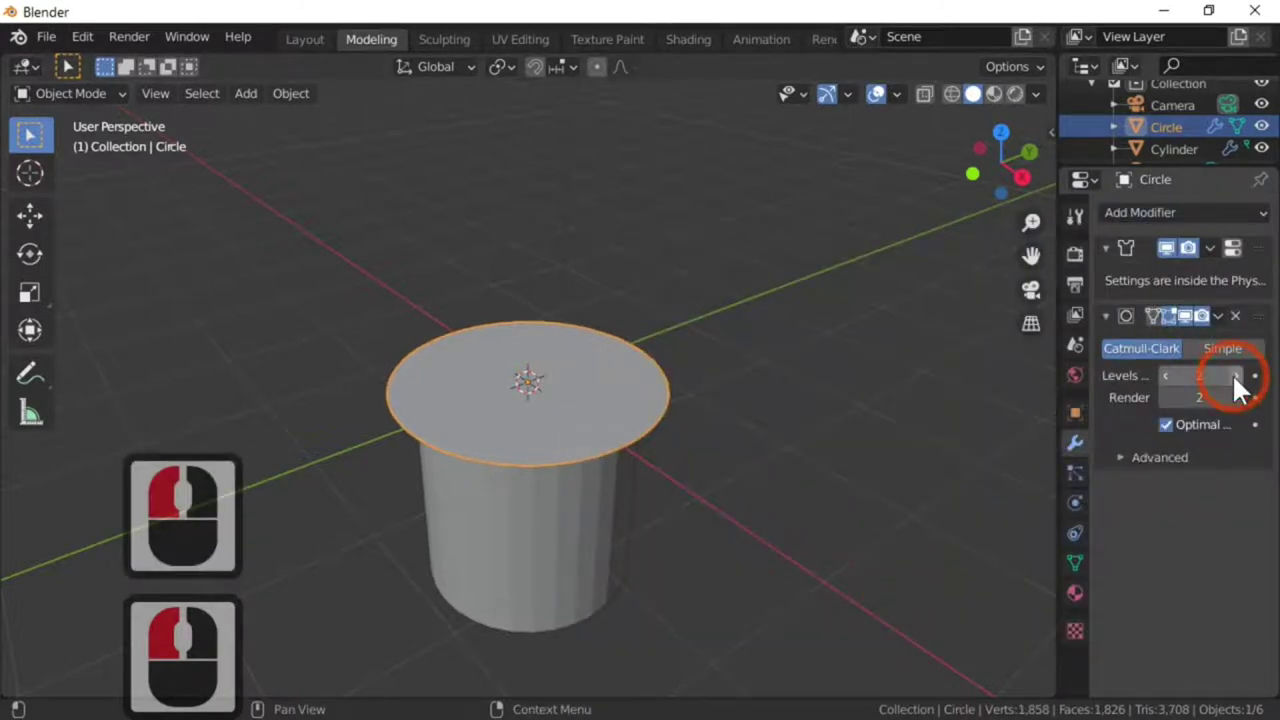
{"action": "left_click", "coordinate": [1234, 376]}
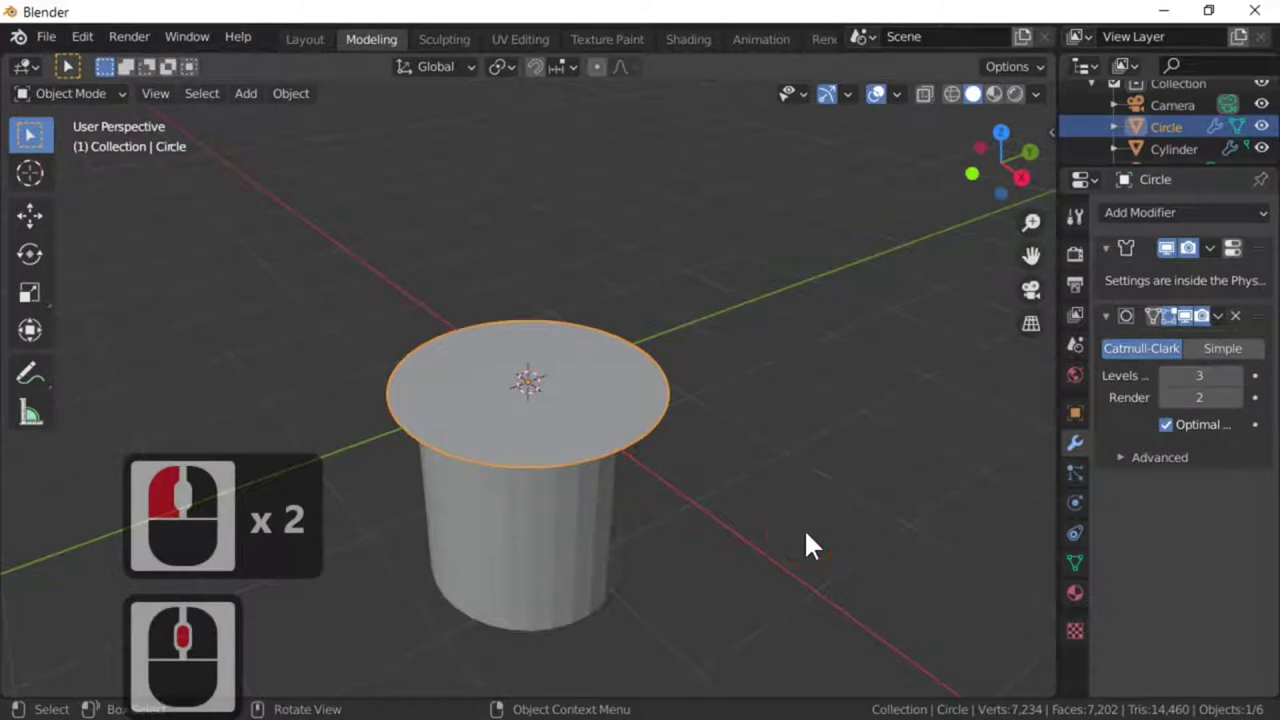
- Check the circle's mesh in Edit Mode and apply the Subdivision Surface modifier in Object Mode
{"action": "key", "text": "Tab"}
{"action": "key", "text": "Tab"}
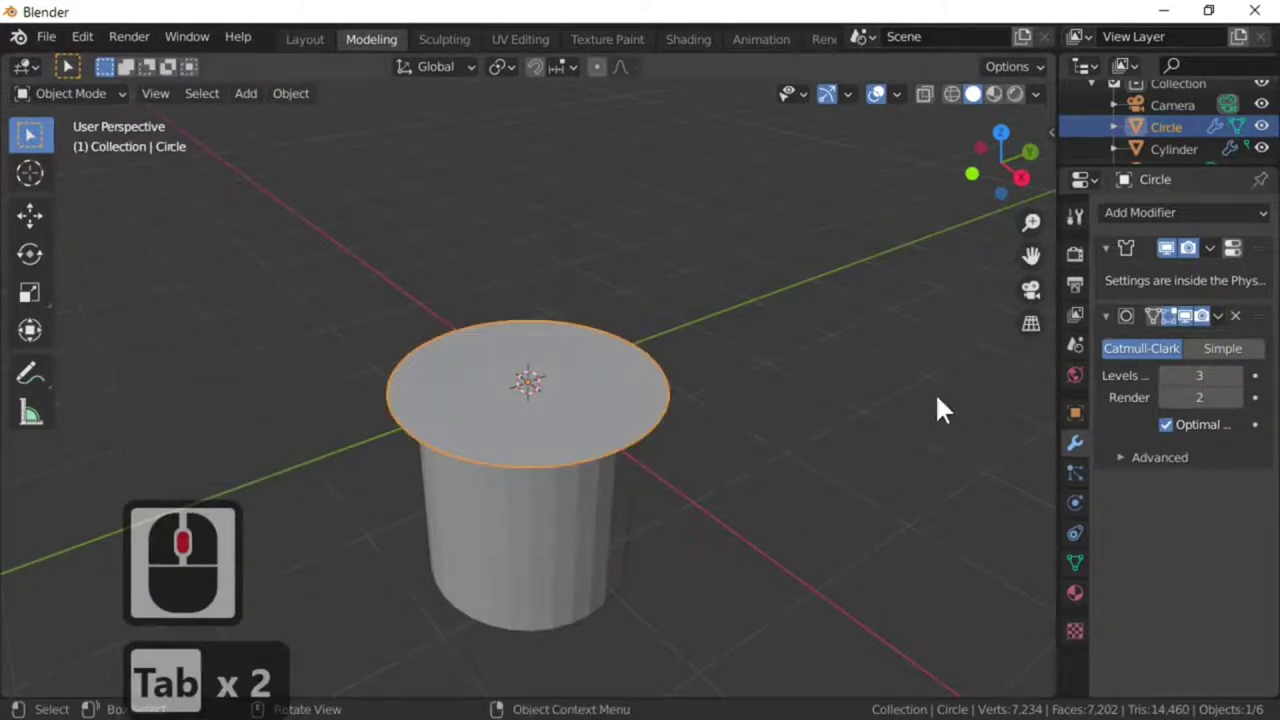
{"action": "left_click", "coordinate": [1218, 316]}
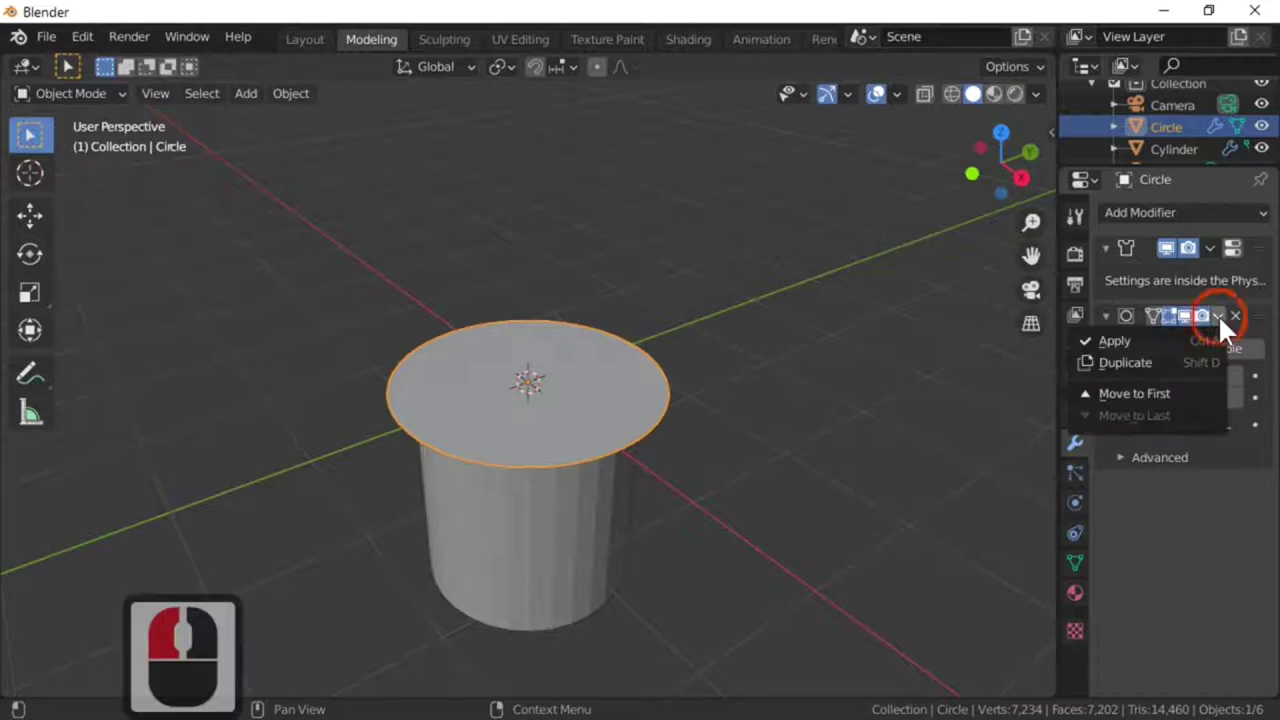
{"action": "left_click", "coordinate": [1175, 340]}
- Examine the circle's subdivided mesh in Edit Mode with all its geometry selected, and return to Object Mode
{"action": "key", "text": "Tab"}
{"action": "middle_click_drag", "start_coordinate": [754, 503], "coordinate": [688, 561]}
{"action": "scroll", "coordinate": [688, 561], "scroll_direction": "up", "scroll_amount": 4}
{"action": "scroll", "coordinate": [677, 536], "scroll_direction": "down", "scroll_amount": 1}
{"action": "key", "text": "Tab"}
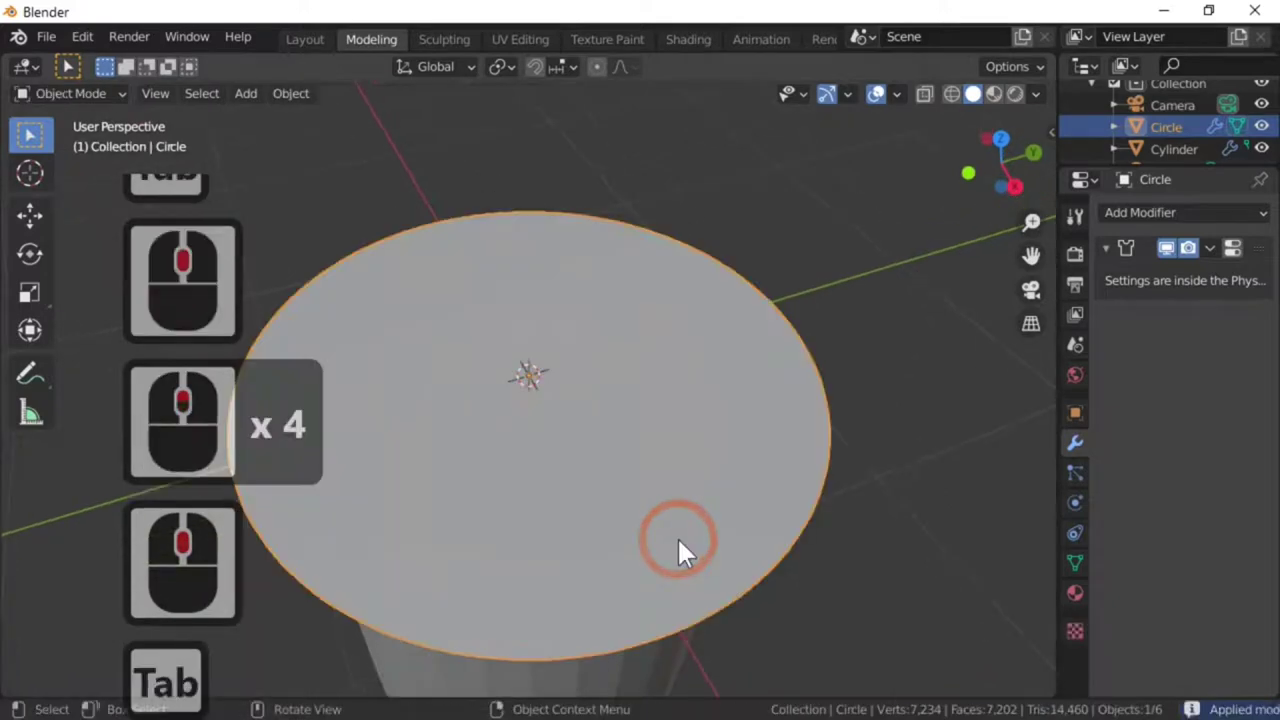
{"action": "key", "text": "Tab"}
{"action": "key", "text": "a"}
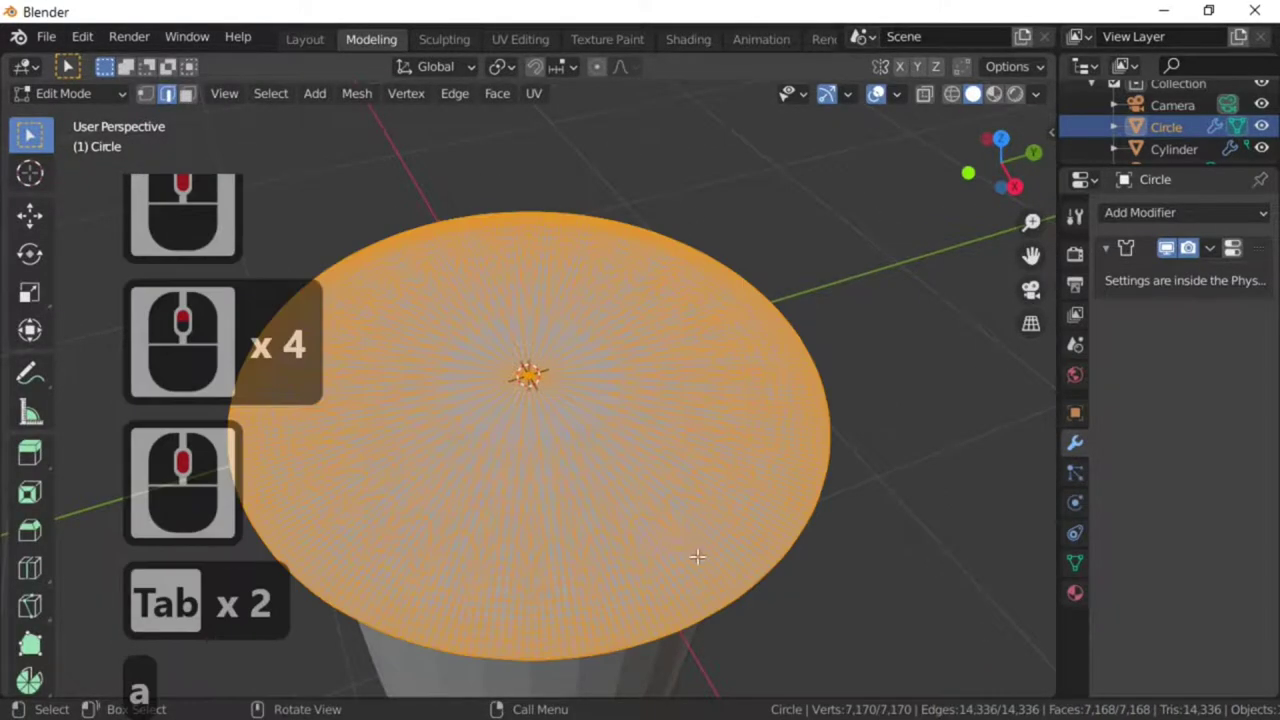
{"action": "middle_click_drag", "start_coordinate": [697, 558], "coordinate": [745, 488]}
{"action": "key", "text": "Tab"}
{"action": "key", "text": "Tab"}
{"action": "key", "text": "Tab"}
- Bring up the circle's physics settings and play the cloth simulation up to frame 20
{"action": "left_click", "coordinate": [594, 466]}
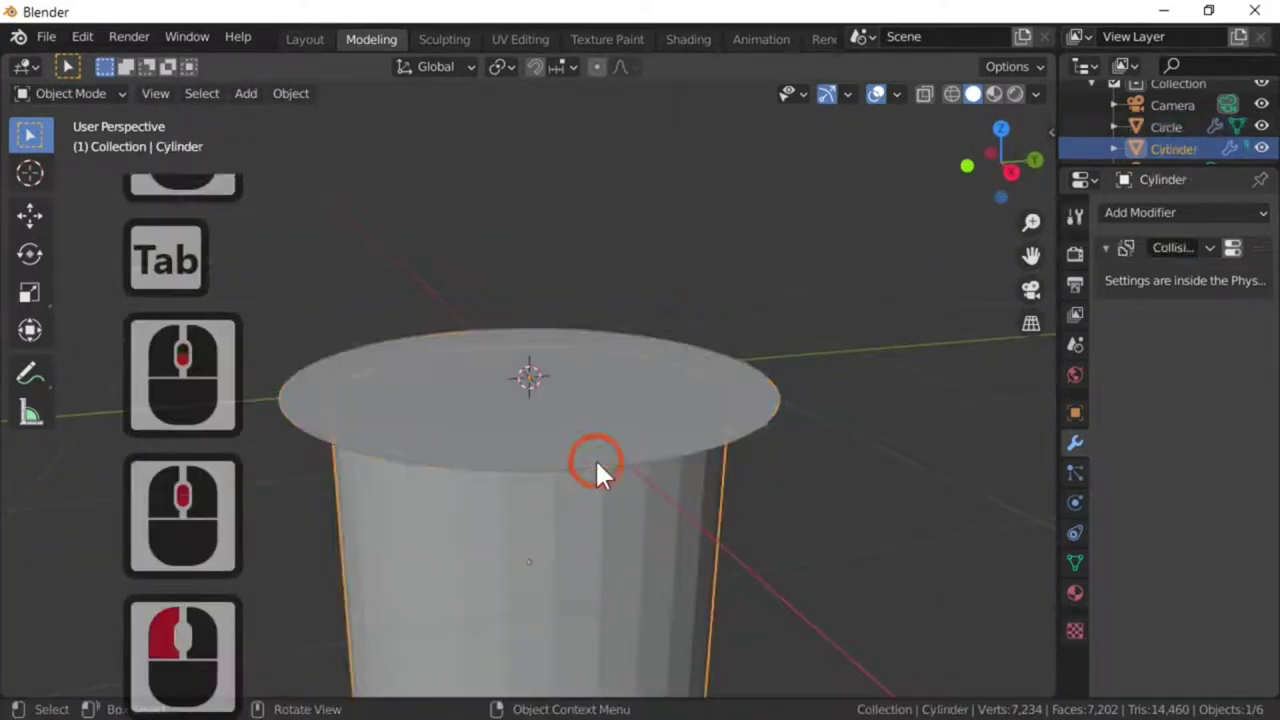
{"action": "left_click", "coordinate": [676, 449]}
{"action": "left_click", "coordinate": [1073, 502]}
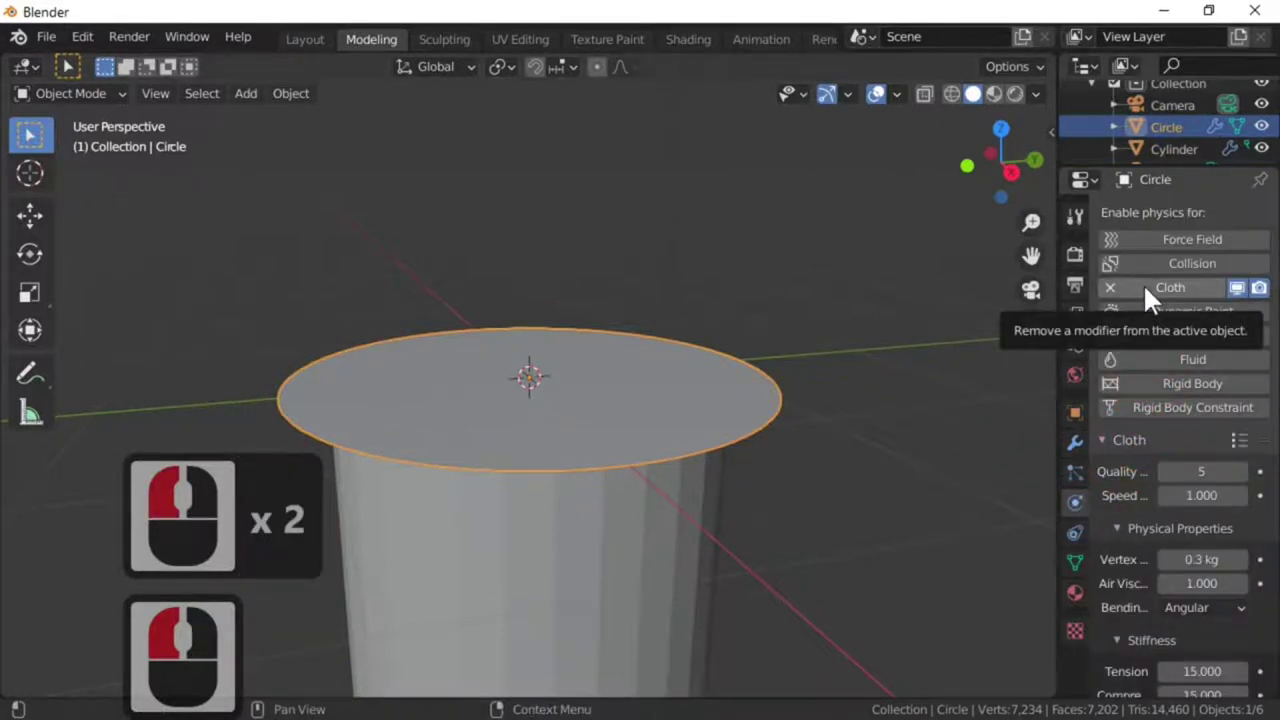
{"action": "middle_click_drag", "start_coordinate": [740, 500], "coordinate": [750, 572]}
{"action": "scroll", "coordinate": [751, 548], "scroll_direction": "down", "scroll_amount": 2}
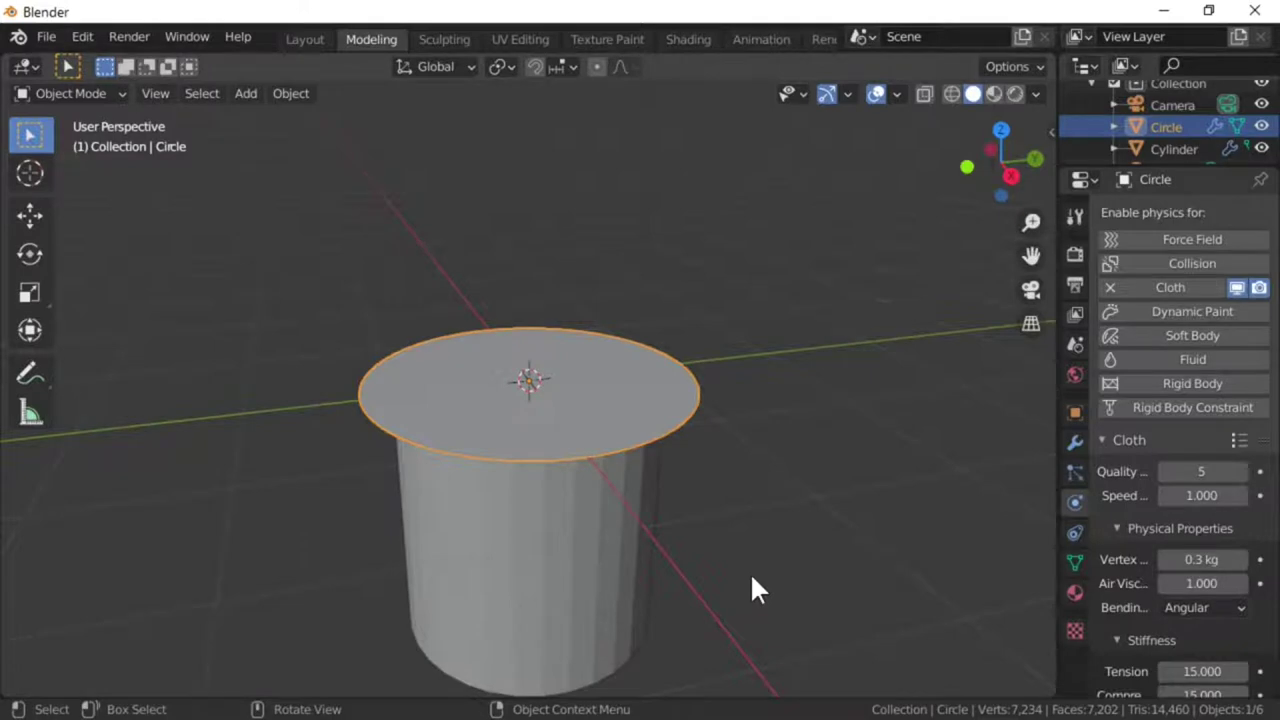
{"action": "key", "text": "space"}
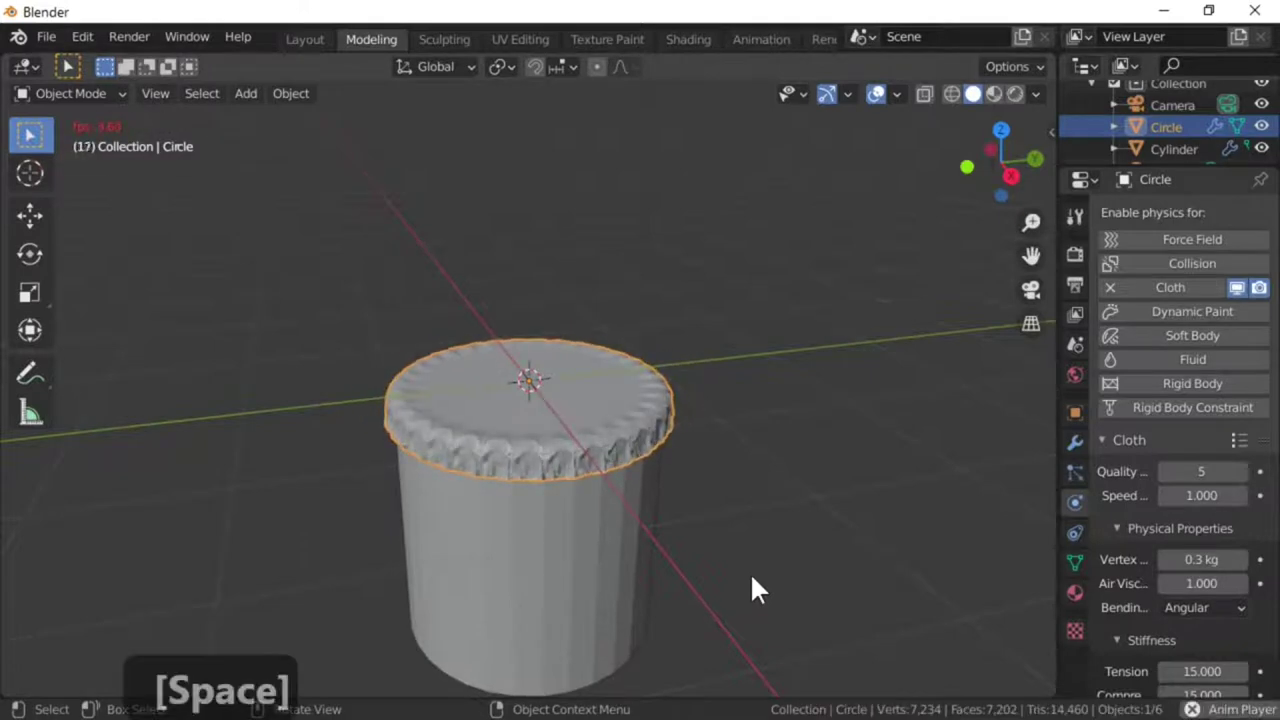
{"action": "key", "text": "space"}
- Apply smooth shading to the draped circle
{"action": "mouse_move", "coordinate": [694, 566]}
{"action": "middle_mouse_down"}
{"action": "mouse_move", "coordinate": [629, 640]}
{"action": "mouse_move", "coordinate": [688, 575]}
{"action": "middle_mouse_up"}
{"action": "scroll", "coordinate": [683, 557], "scroll_direction": "up", "scroll_amount": 4}
{"action": "middle_click", "coordinate": [671, 557]}
{"action": "right_click", "coordinate": [670, 549]}
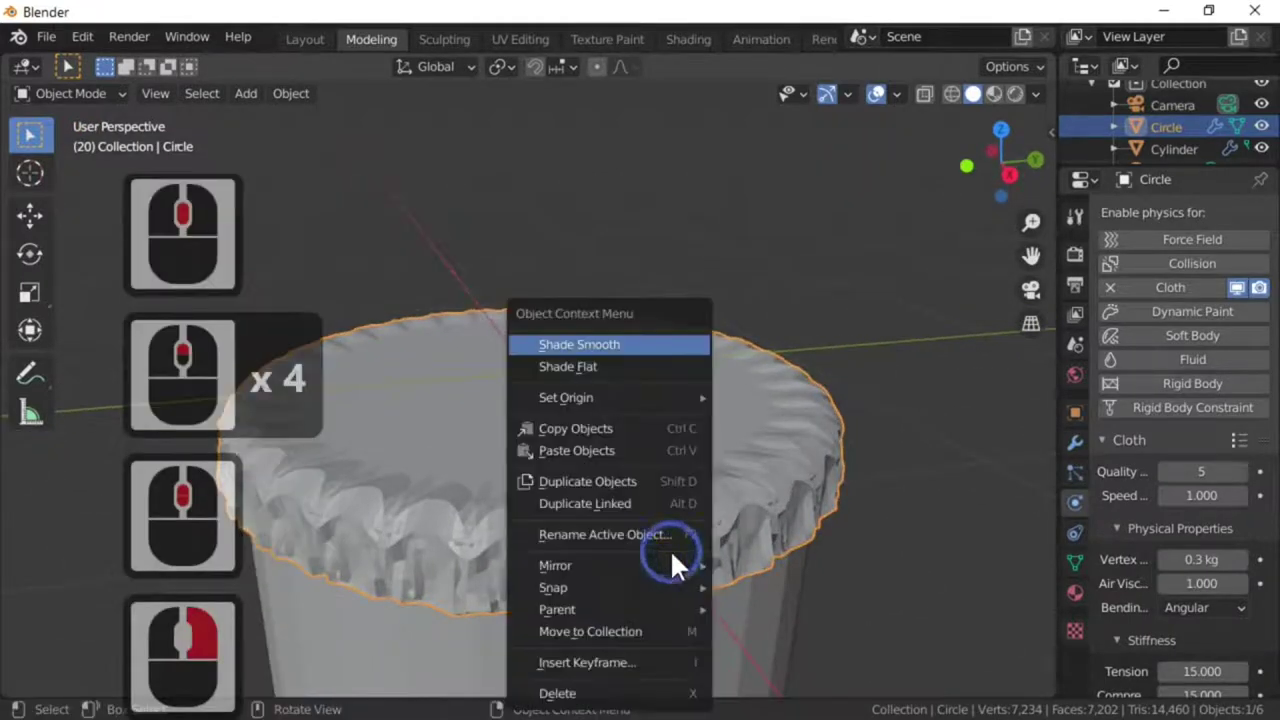
{"action": "left_click", "coordinate": [643, 344]}
- Resume the cloth simulation and stop it at frame 33 to inspect the drape around the cylinder
{"action": "middle_click_drag", "start_coordinate": [737, 480], "coordinate": [622, 488]}
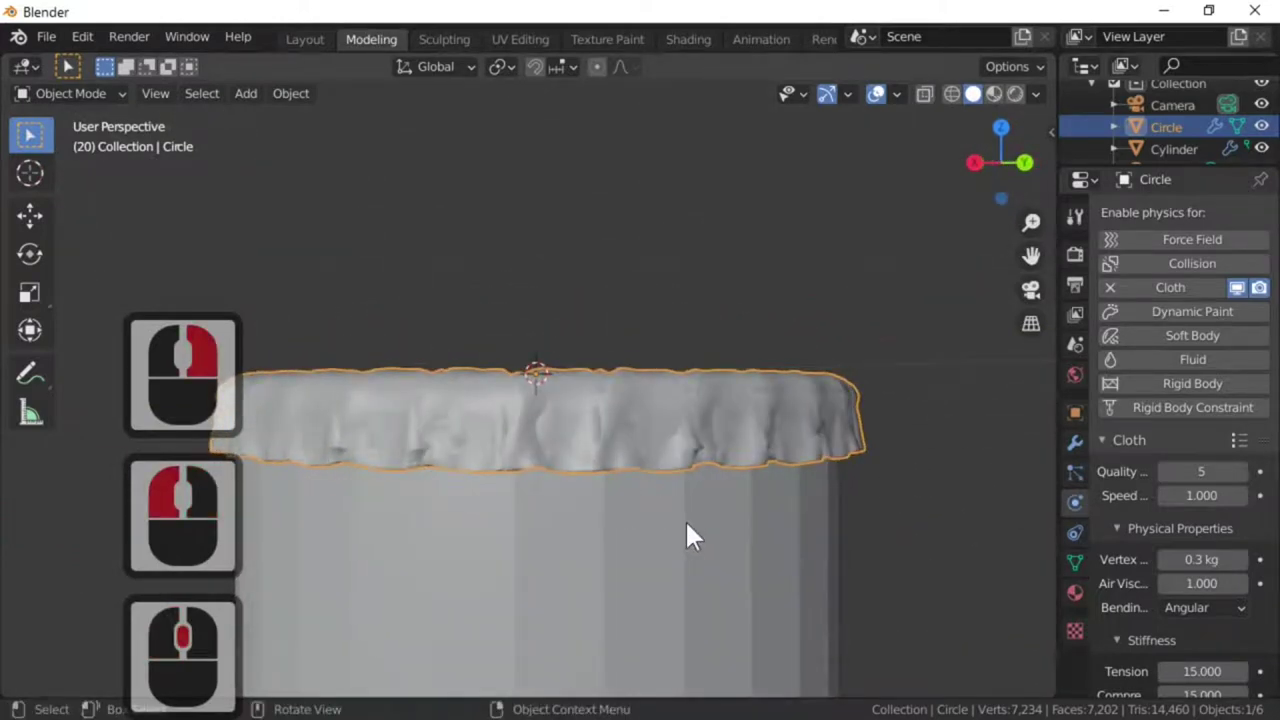
{"action": "key", "text": "space"}
{"action": "middle_click_drag", "start_coordinate": [685, 519], "coordinate": [694, 603]}
{"action": "key", "text": "space"}
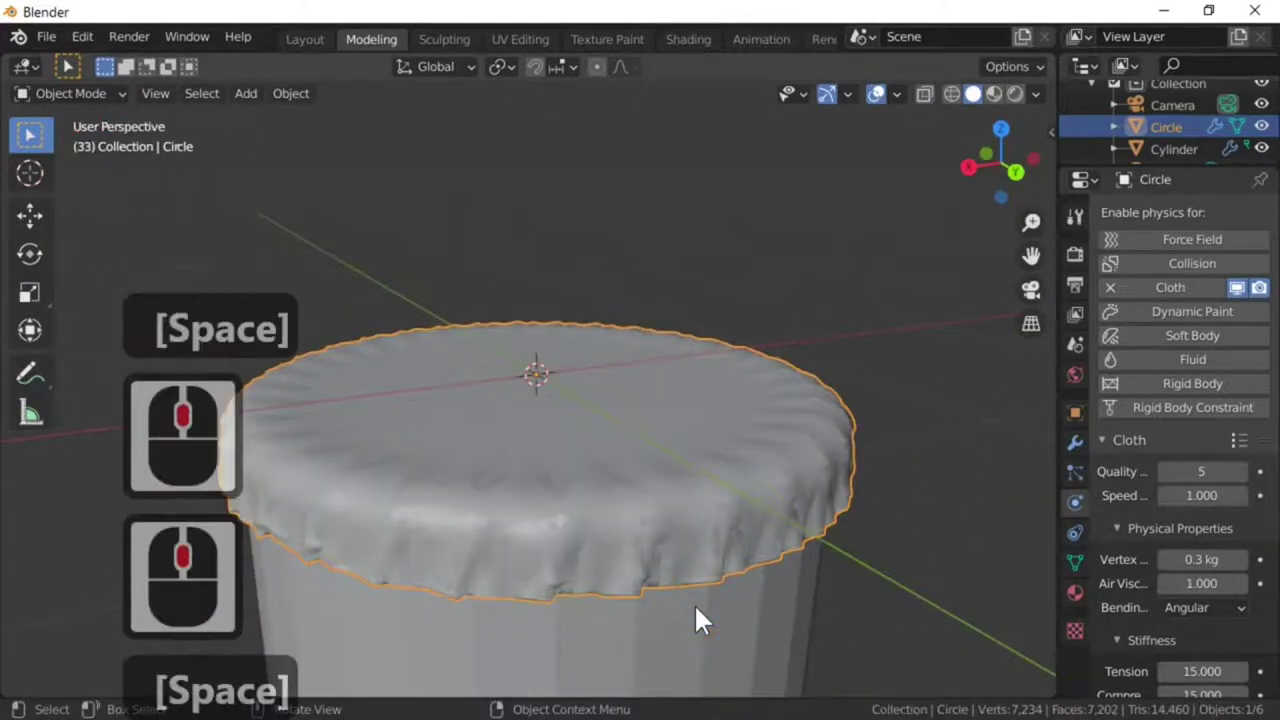
- Apply the Rubber cloth preset to the circle and return the animation to the first frame
{"action": "left_click", "coordinate": [778, 546]}
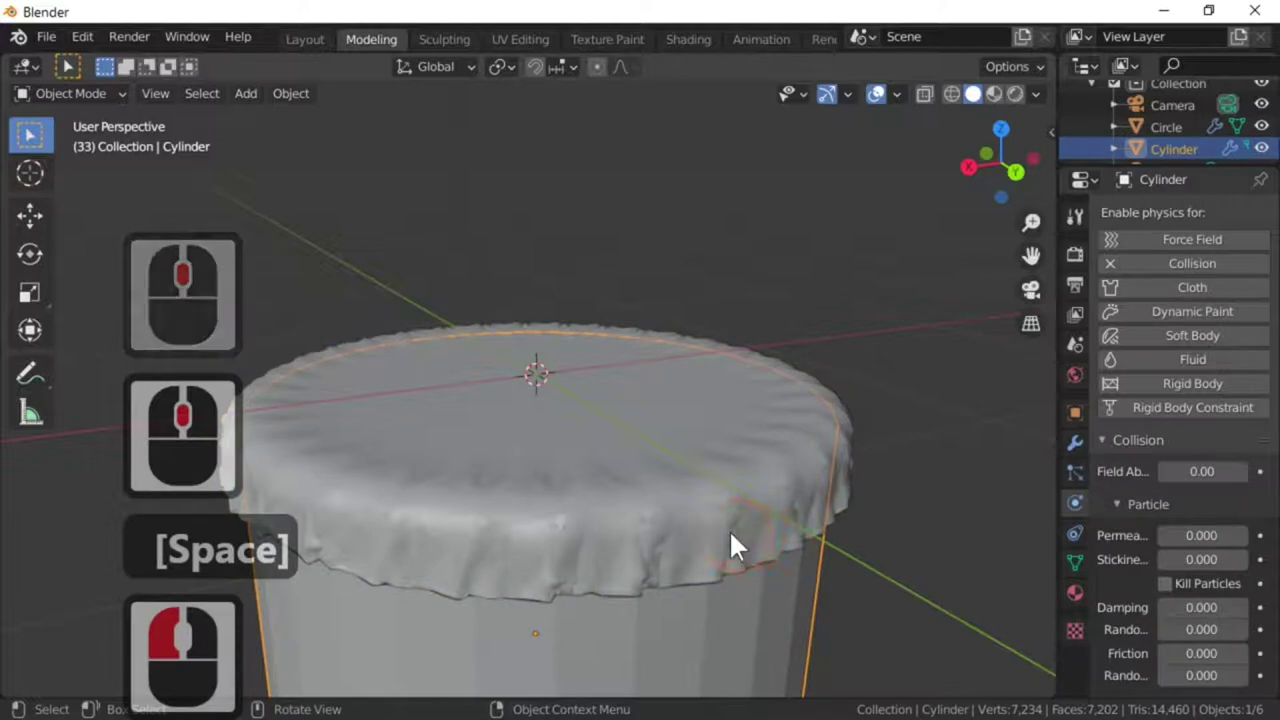
{"action": "left_click", "coordinate": [798, 540]}
{"action": "mouse_move", "coordinate": [800, 543]}
{"action": "middle_mouse_down"}
{"action": "mouse_move", "coordinate": [623, 580]}
{"action": "mouse_move", "coordinate": [814, 530]}
{"action": "mouse_move", "coordinate": [938, 522]}
{"action": "mouse_move", "coordinate": [879, 530]}
{"action": "mouse_move", "coordinate": [809, 570]}
{"action": "mouse_move", "coordinate": [845, 575]}
{"action": "mouse_move", "coordinate": [880, 557]}
{"action": "mouse_move", "coordinate": [794, 566]}
{"action": "middle_mouse_up"}
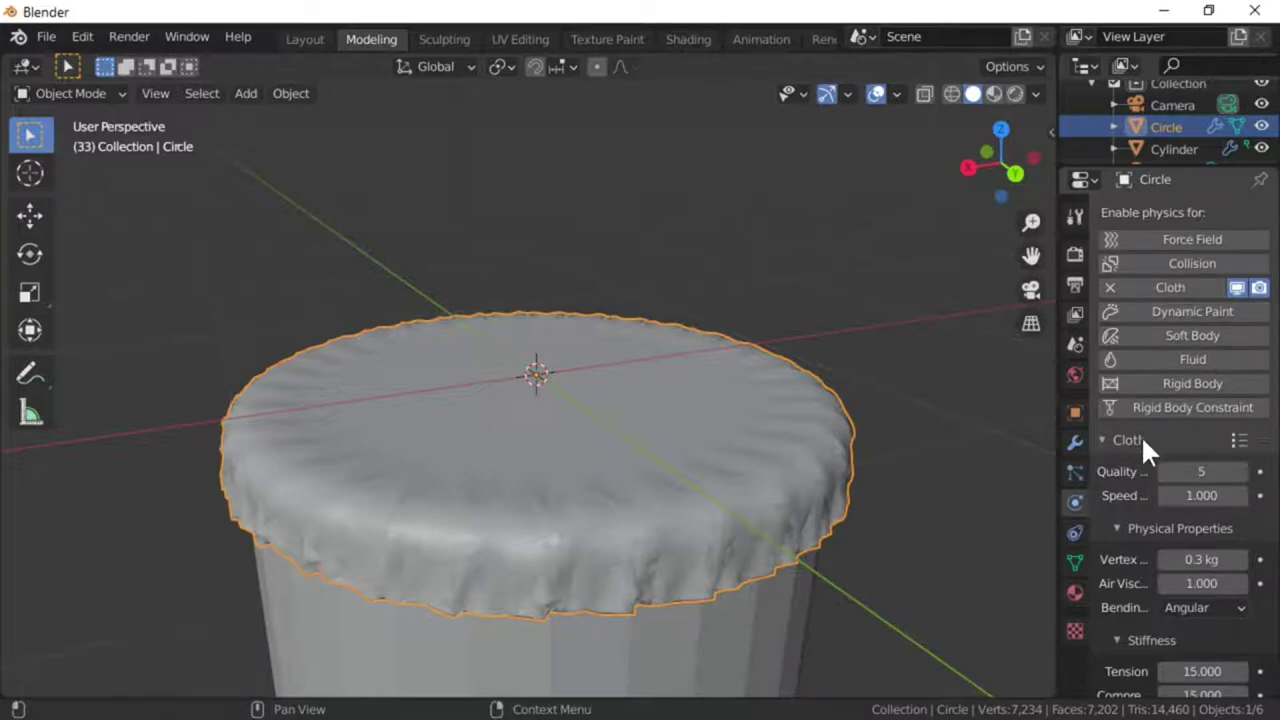
{"action": "left_click", "coordinate": [1238, 441]}
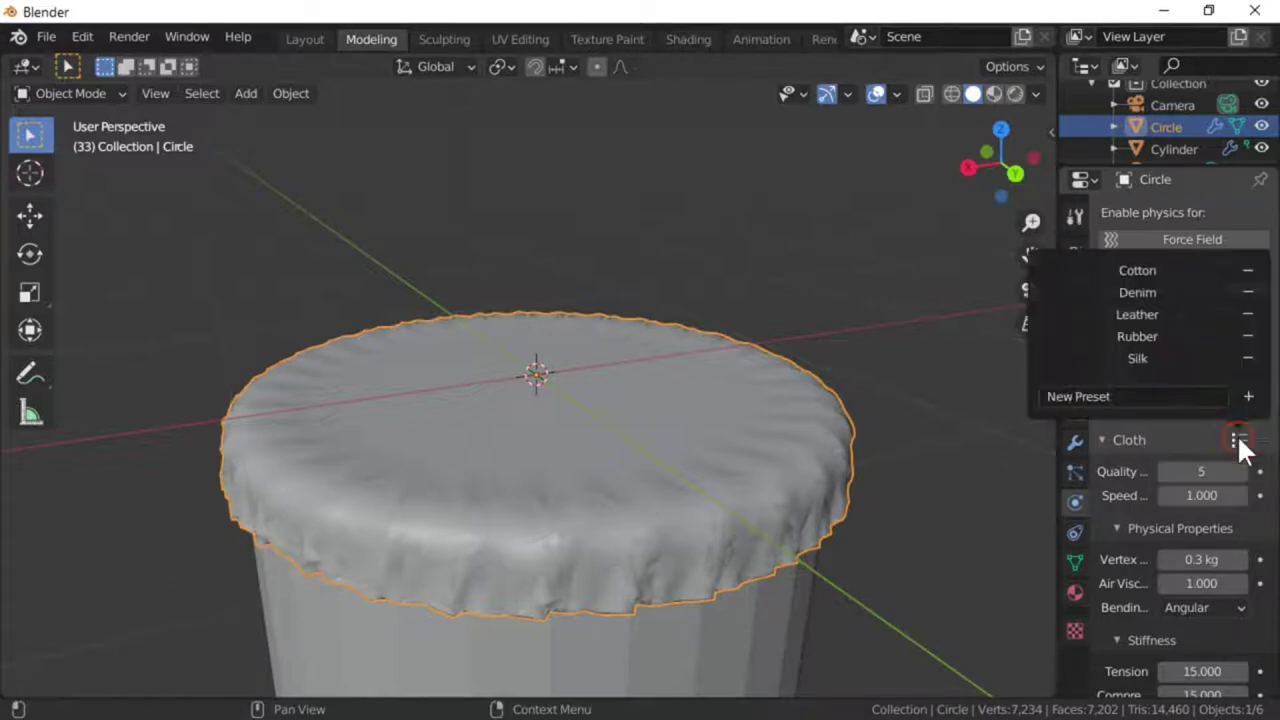
{"action": "left_click", "coordinate": [1156, 337]}
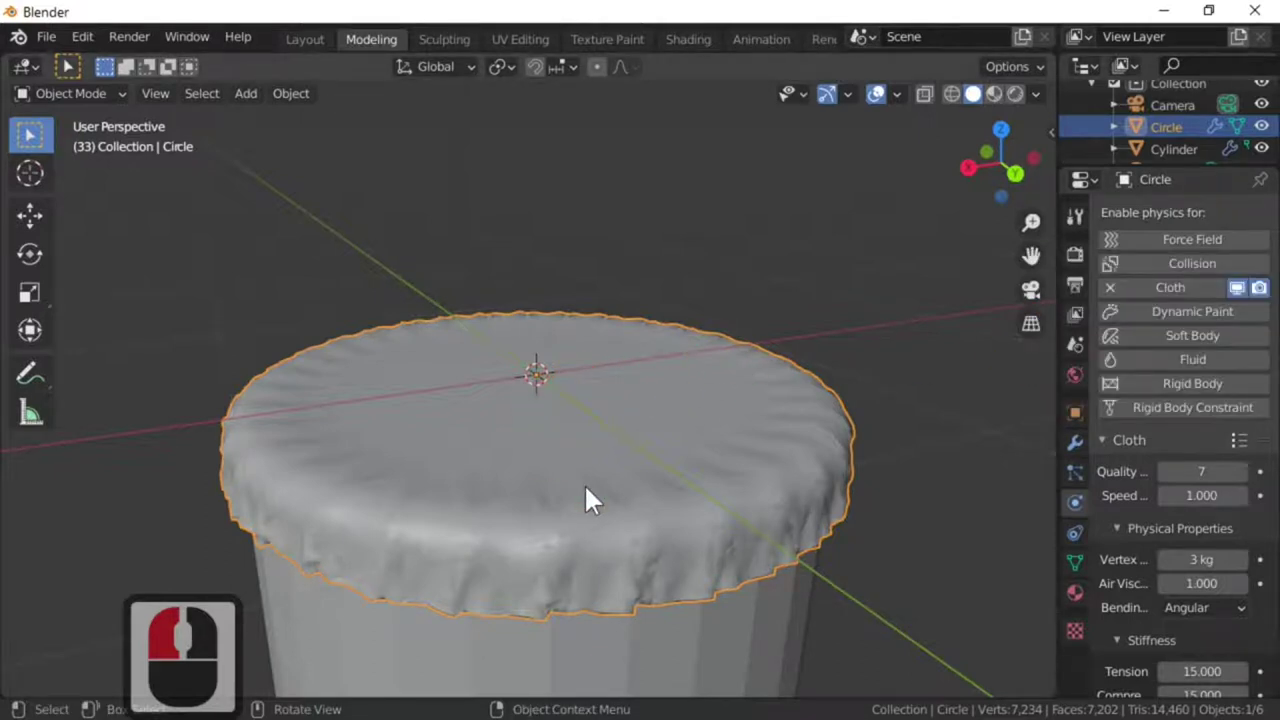
{"action": "key", "text": "shift"}
{"action": "key", "text": "shift+Left"}
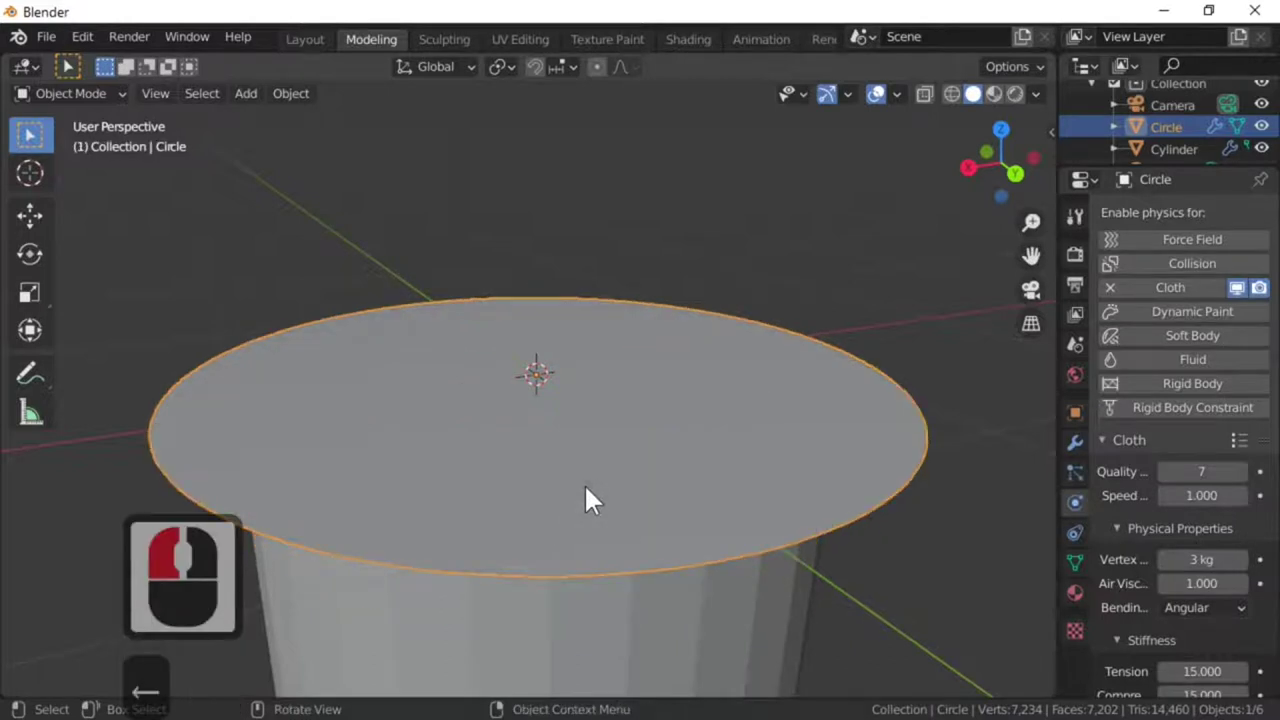
- Play the cloth simulation with the Rubber preset, stop it at frame 23 and inspect the drape from several sides
{"action": "key", "text": "space"}
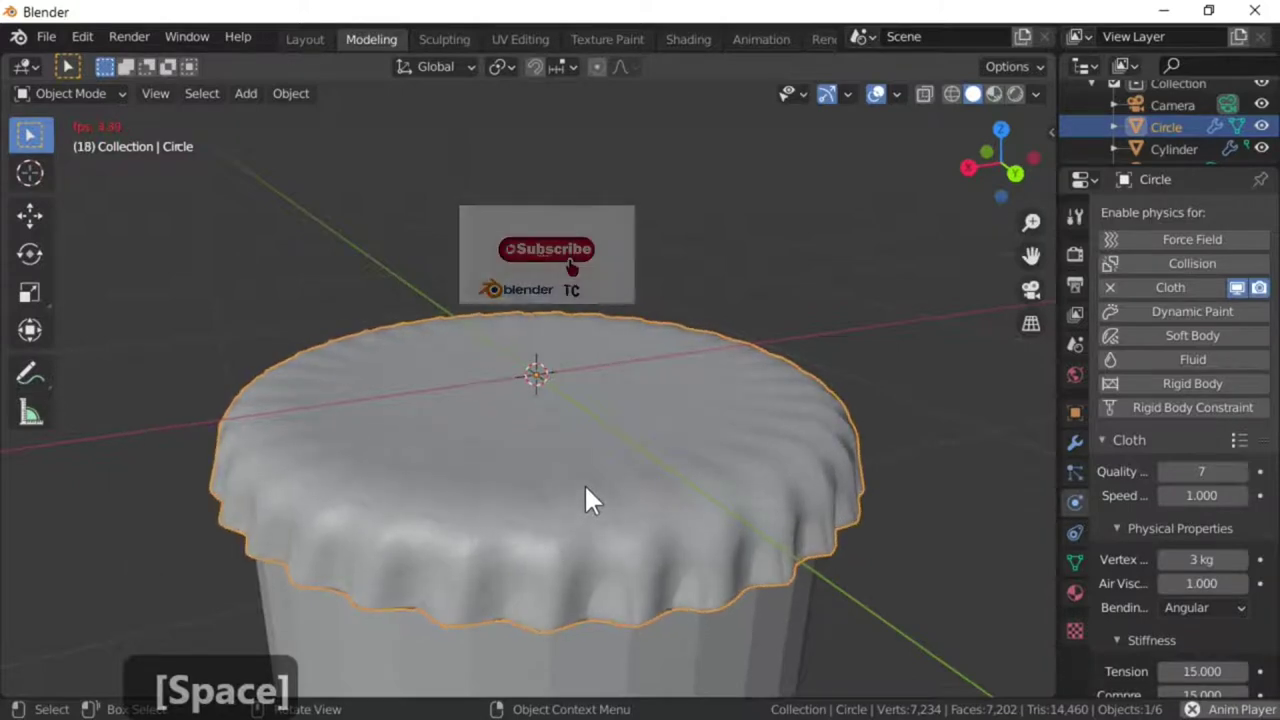
{"action": "key", "text": "space"}
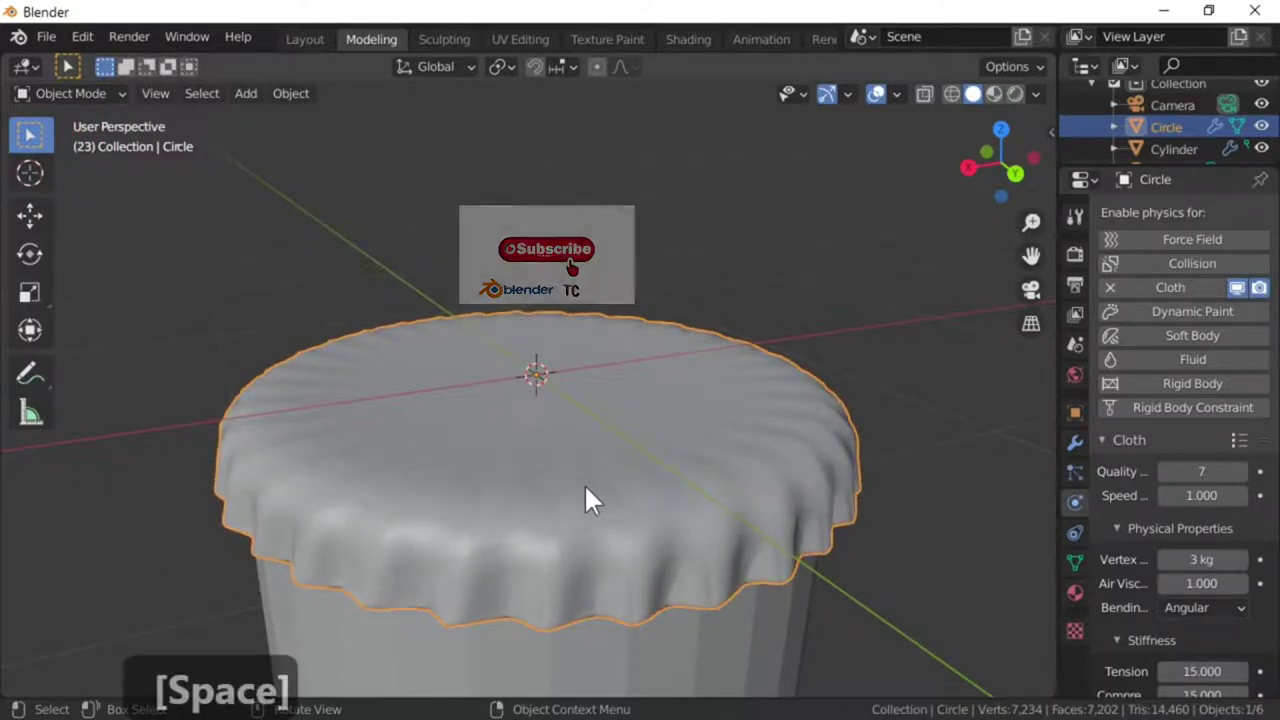
{"action": "middle_click_drag", "start_coordinate": [586, 494], "coordinate": [520, 560]}
{"action": "scroll", "coordinate": [535, 583], "scroll_direction": "down", "scroll_amount": 3}
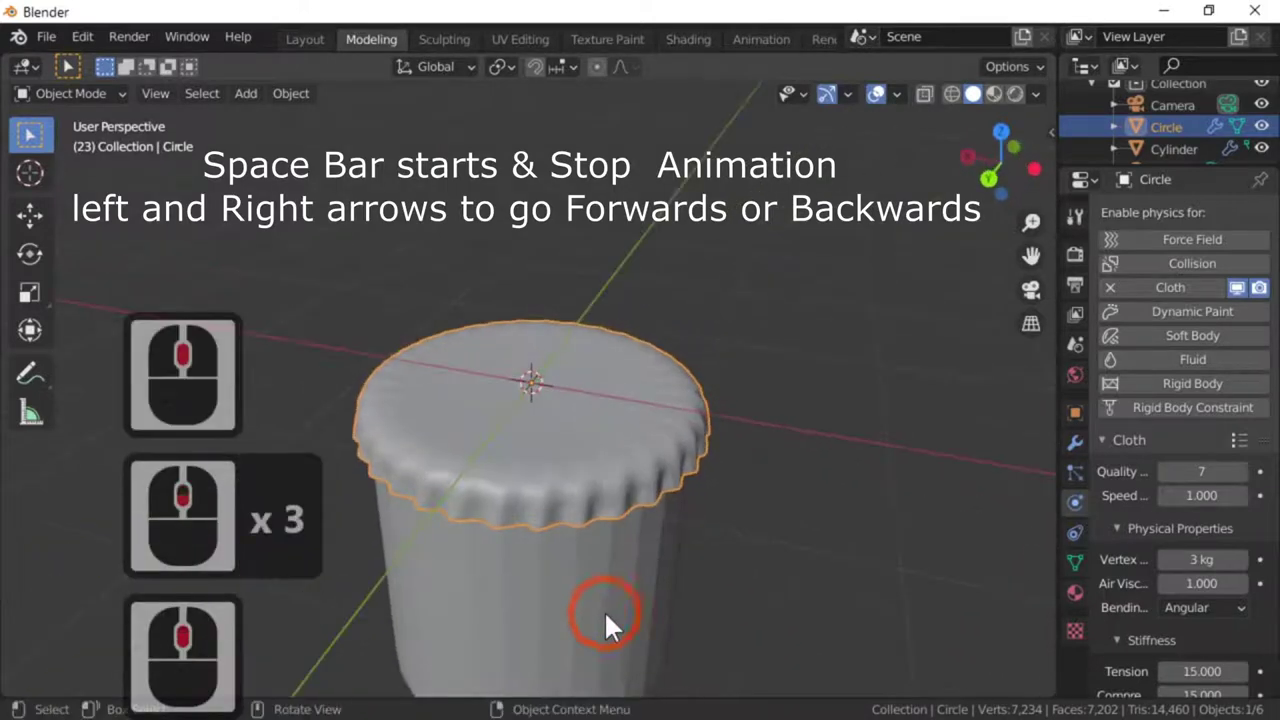
{"action": "middle_click_drag", "start_coordinate": [606, 625], "coordinate": [422, 614]}
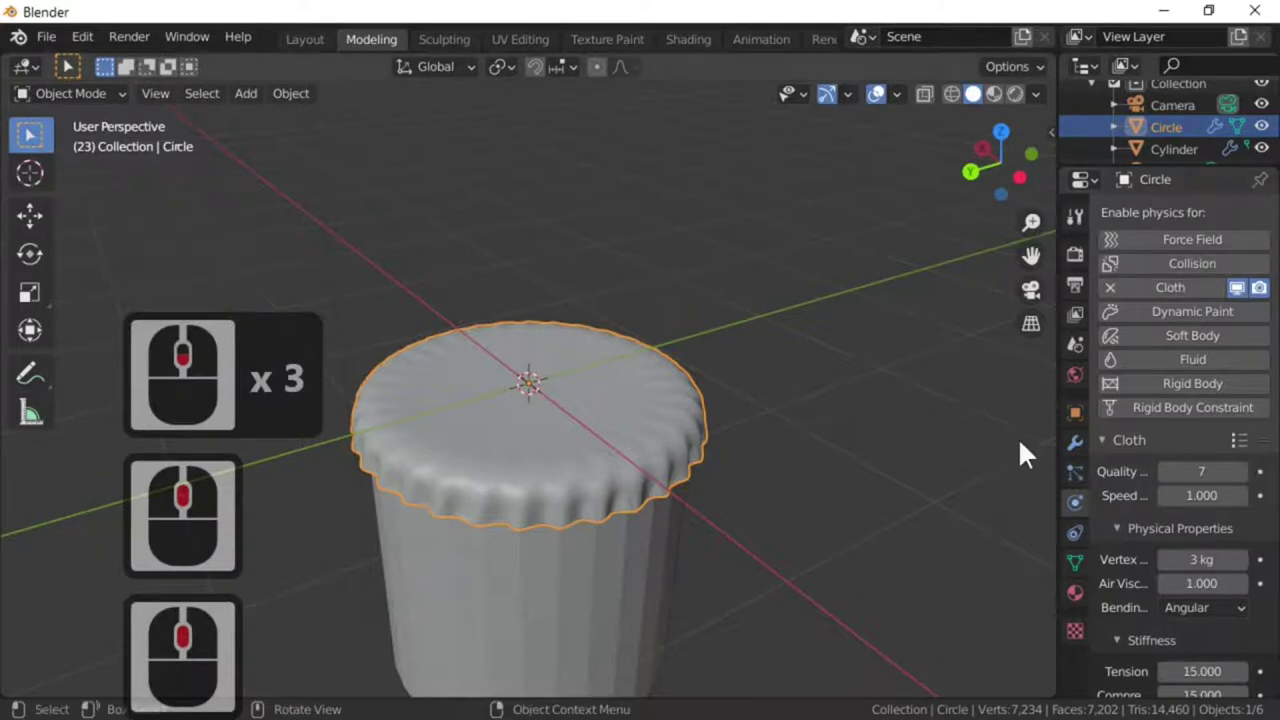
- Apply the circle's Cloth modifier at the current frame and check the resulting mesh in Edit Mode
{"action": "left_click", "coordinate": [1075, 441]}
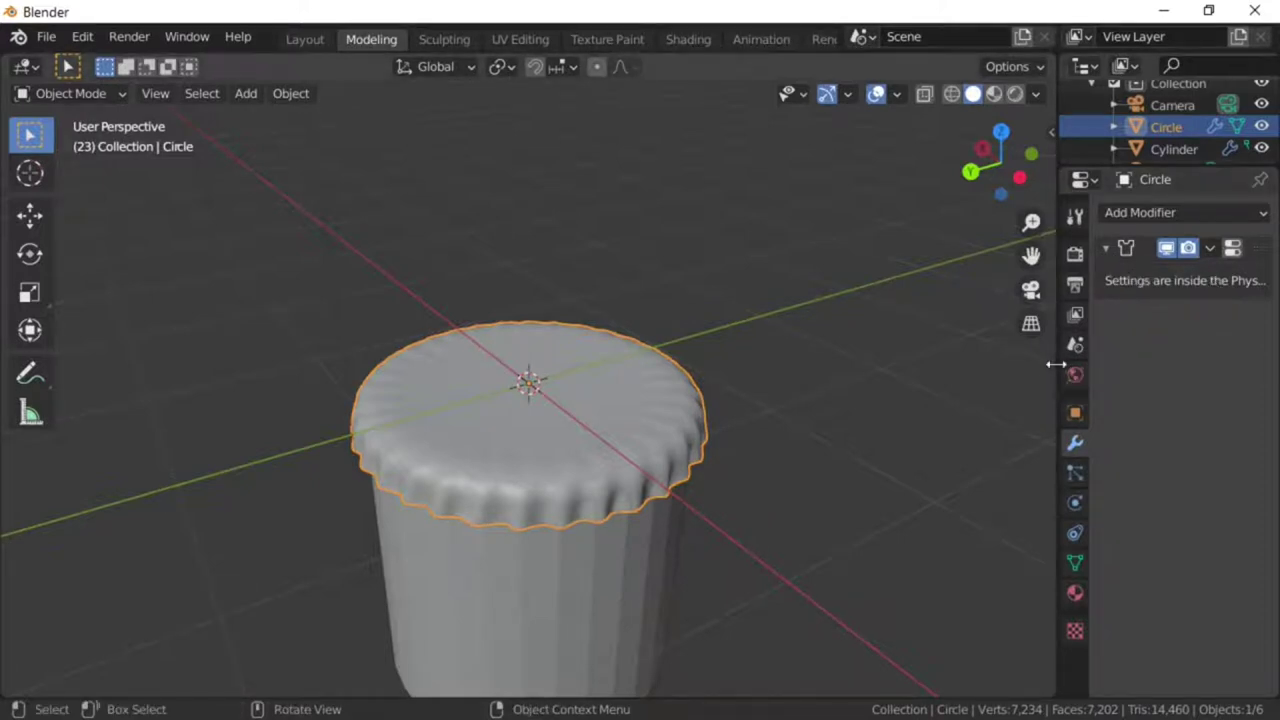
{"action": "left_click_drag", "start_coordinate": [1058, 366], "coordinate": [935, 367]}
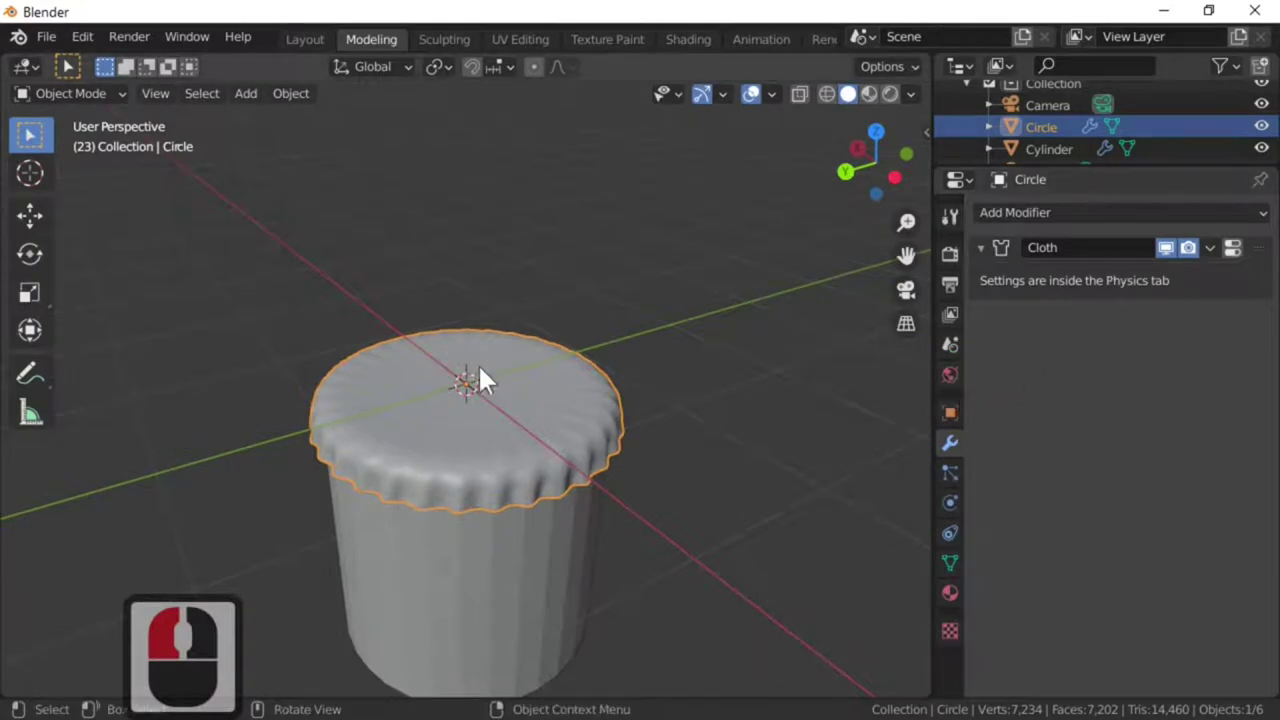
{"action": "left_click", "coordinate": [1210, 249]}
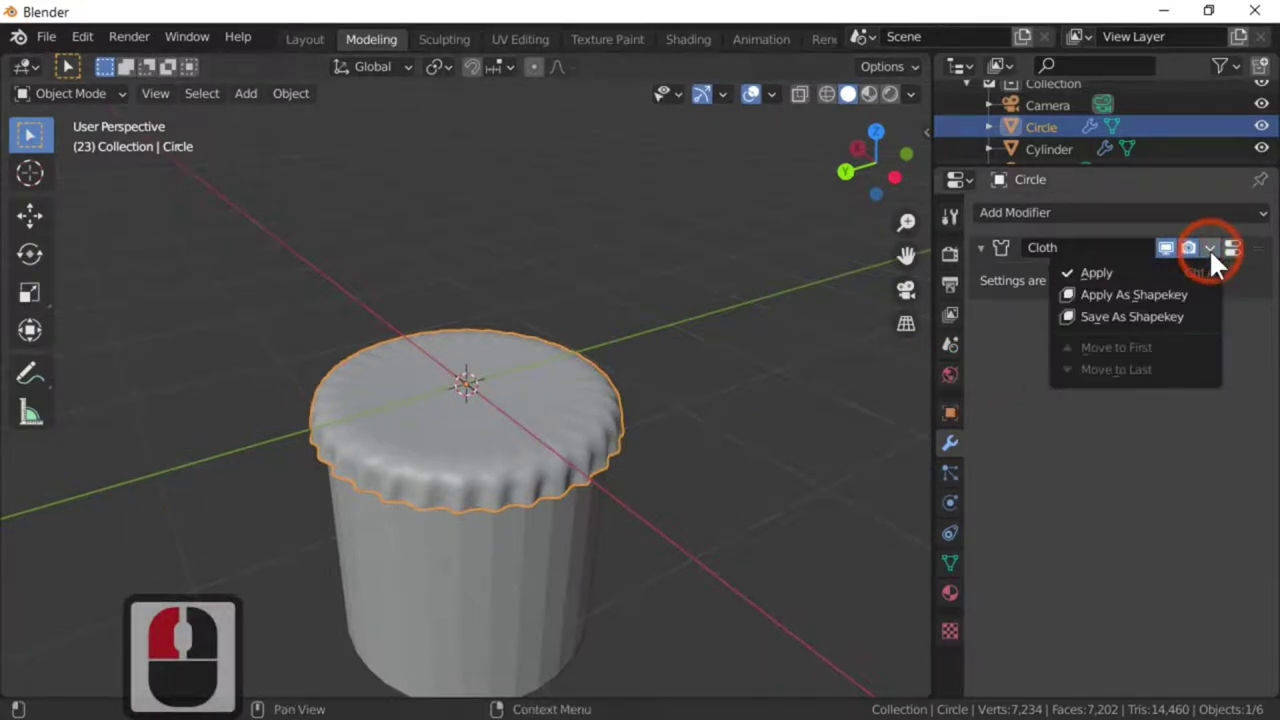
{"action": "left_click", "coordinate": [1120, 273]}
{"action": "middle_click_drag", "start_coordinate": [618, 437], "coordinate": [551, 634]}
{"action": "key", "text": "Tab"}
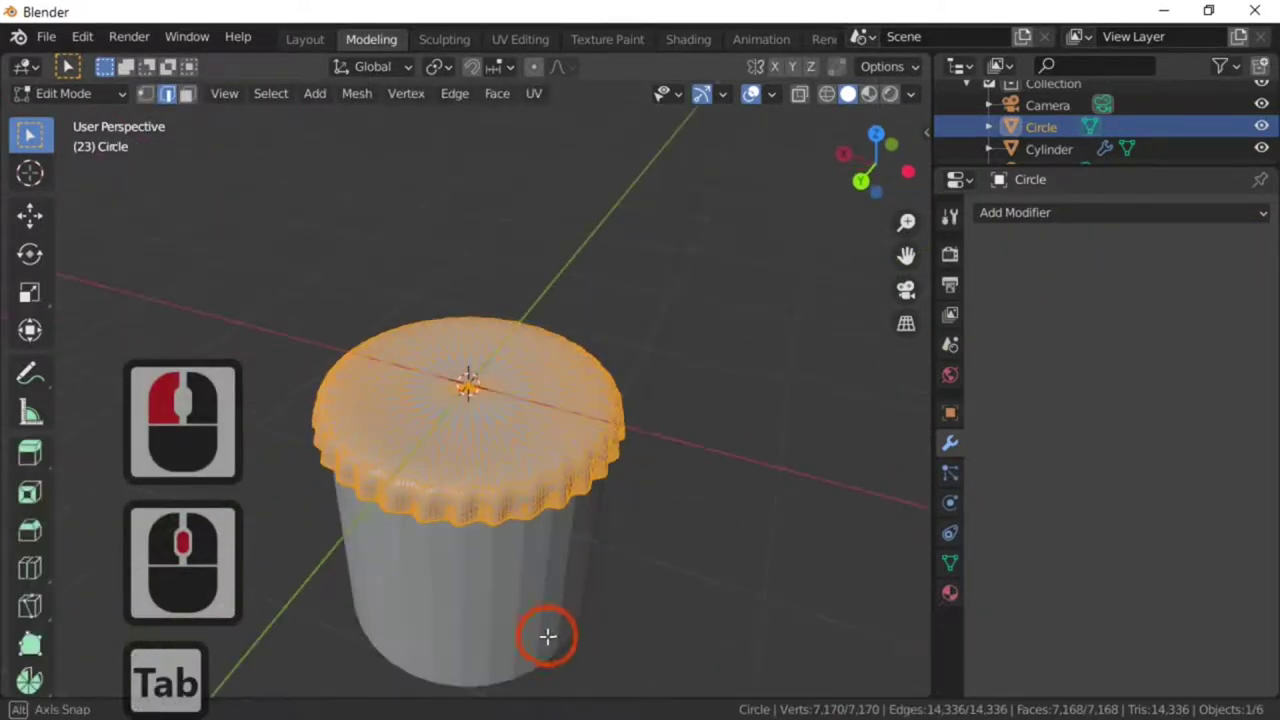
{"action": "scroll", "coordinate": [526, 606], "scroll_direction": "up", "scroll_amount": 3}
{"action": "key", "text": "Tab"}
- Delete the cylinder underneath the draped circle
{"action": "left_click", "coordinate": [492, 449]}
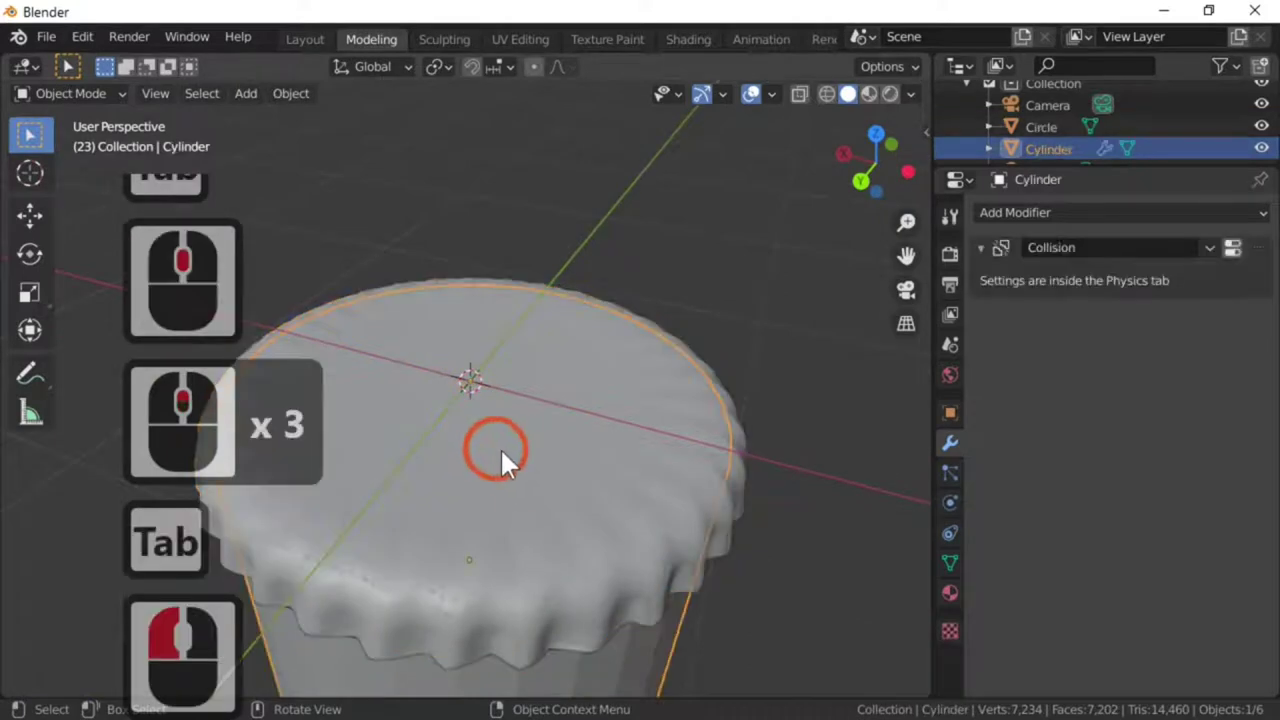
{"action": "middle_click_drag", "start_coordinate": [510, 460], "coordinate": [518, 470]}
{"action": "left_click", "coordinate": [516, 544]}
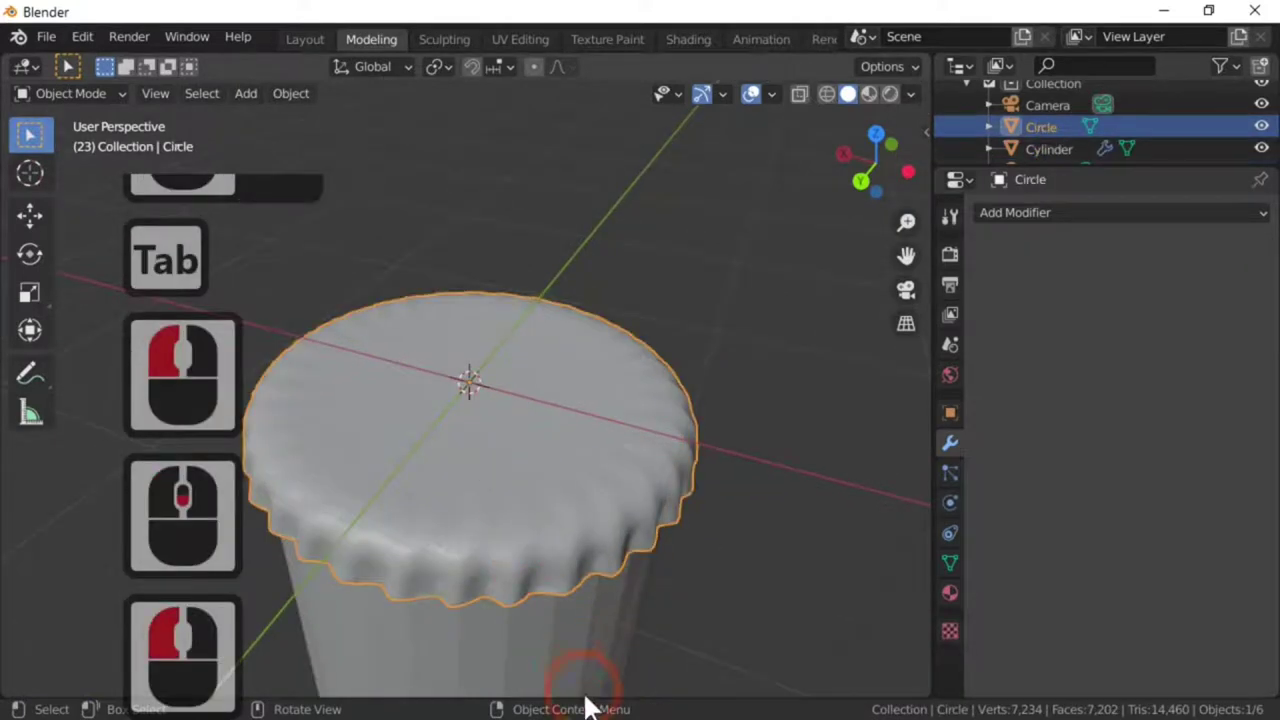
{"action": "left_click", "coordinate": [575, 626]}
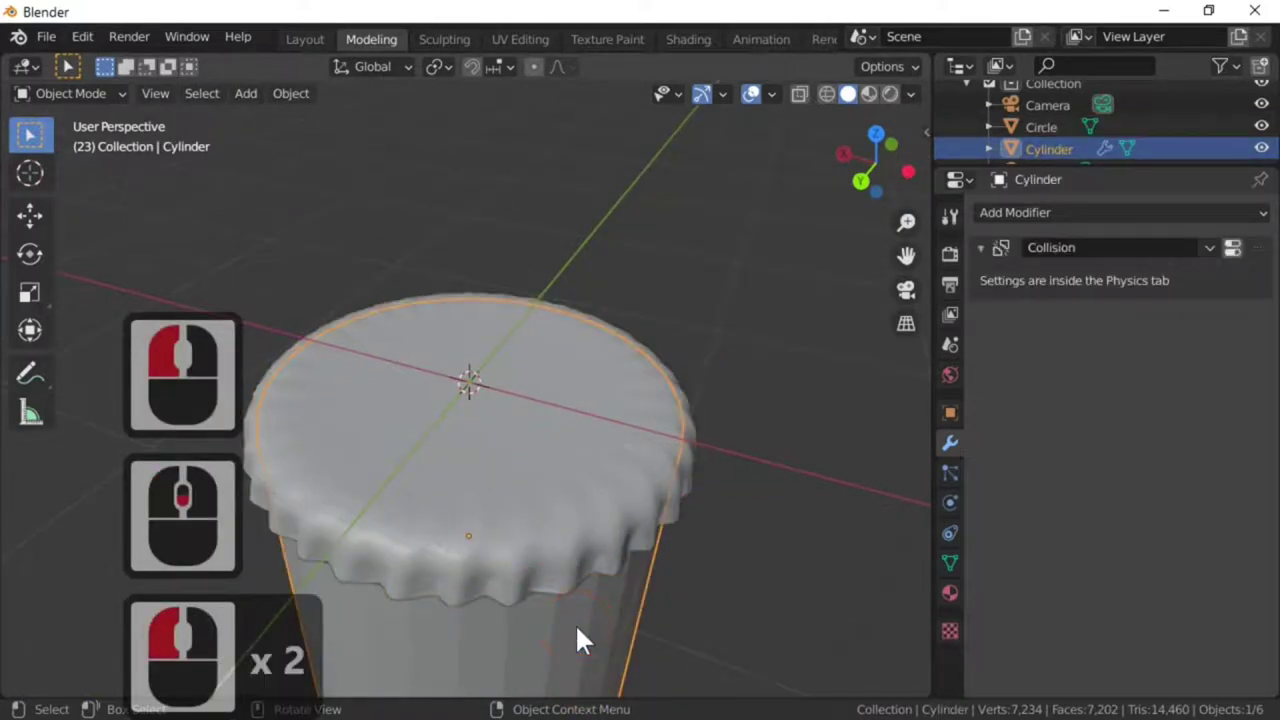
{"action": "middle_click_drag", "start_coordinate": [577, 628], "coordinate": [644, 542]}
{"action": "key", "text": "x"}
{"action": "left_click", "coordinate": [603, 568]}
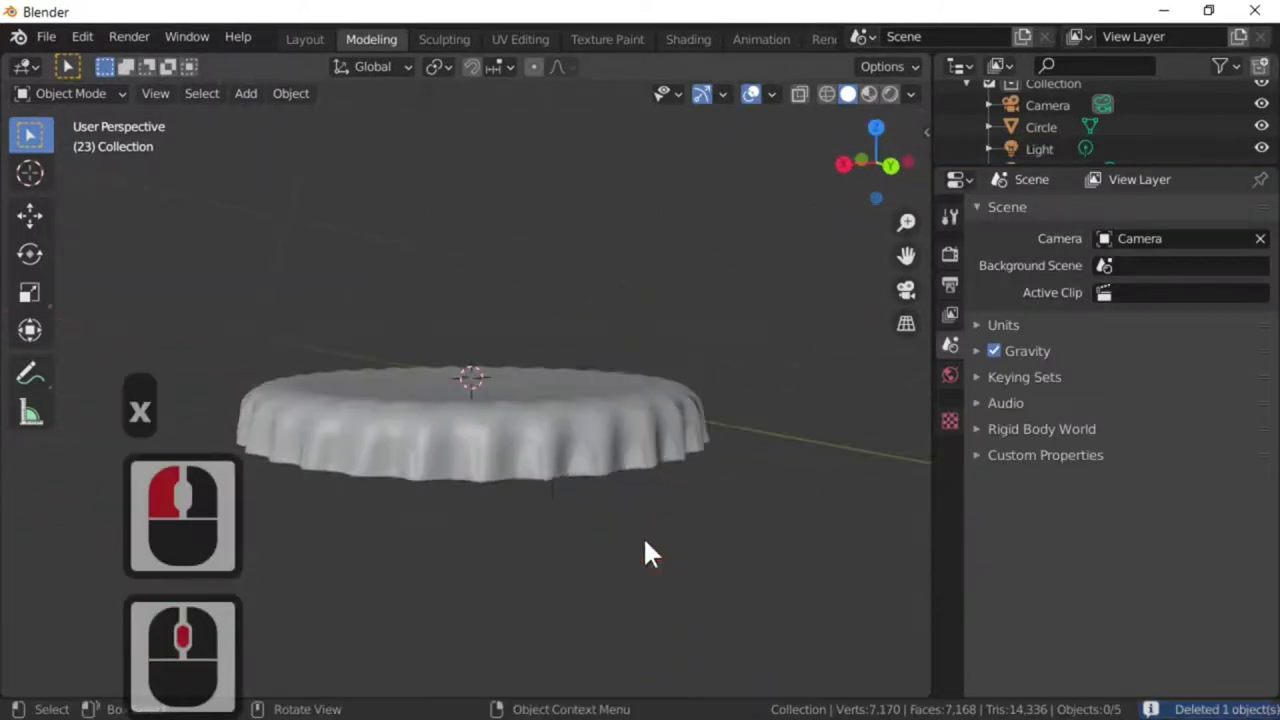
- Edit the draped circle's mesh in vertex selection mode with all vertices deselected
{"action": "left_click", "coordinate": [545, 458]}
{"action": "middle_click_drag", "start_coordinate": [545, 458], "coordinate": [611, 575]}
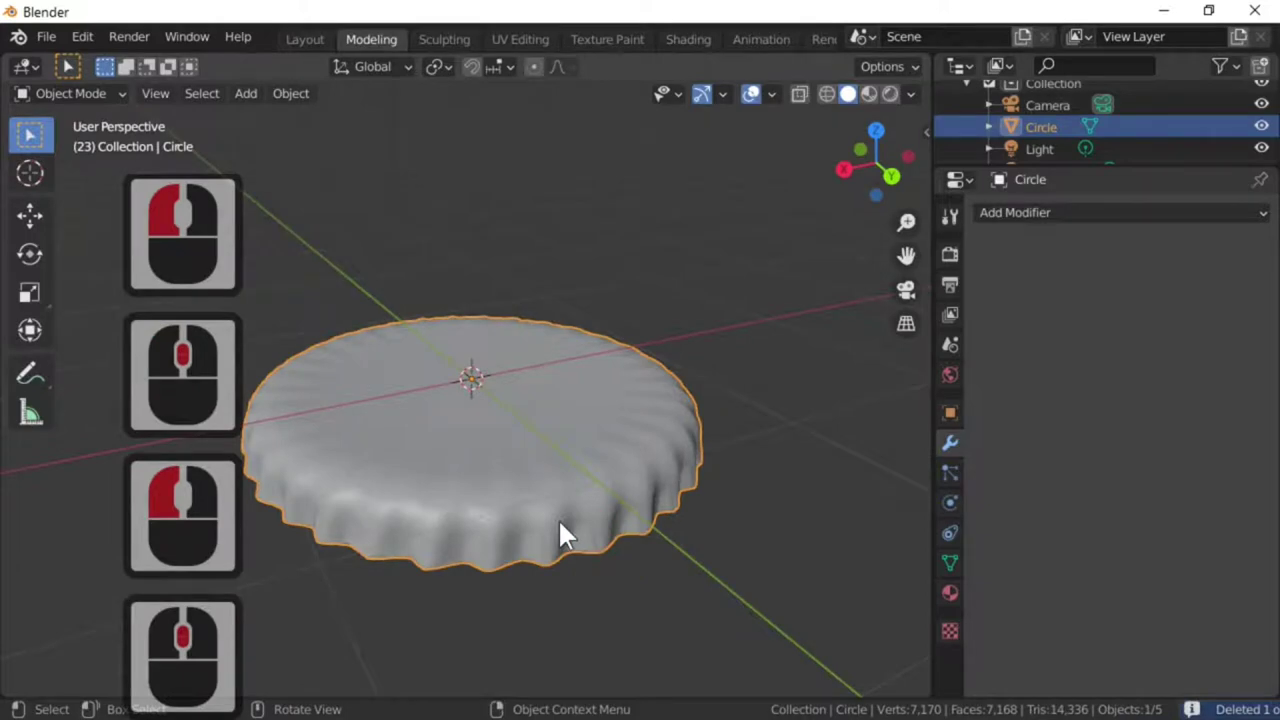
{"action": "key", "text": "Tab"}
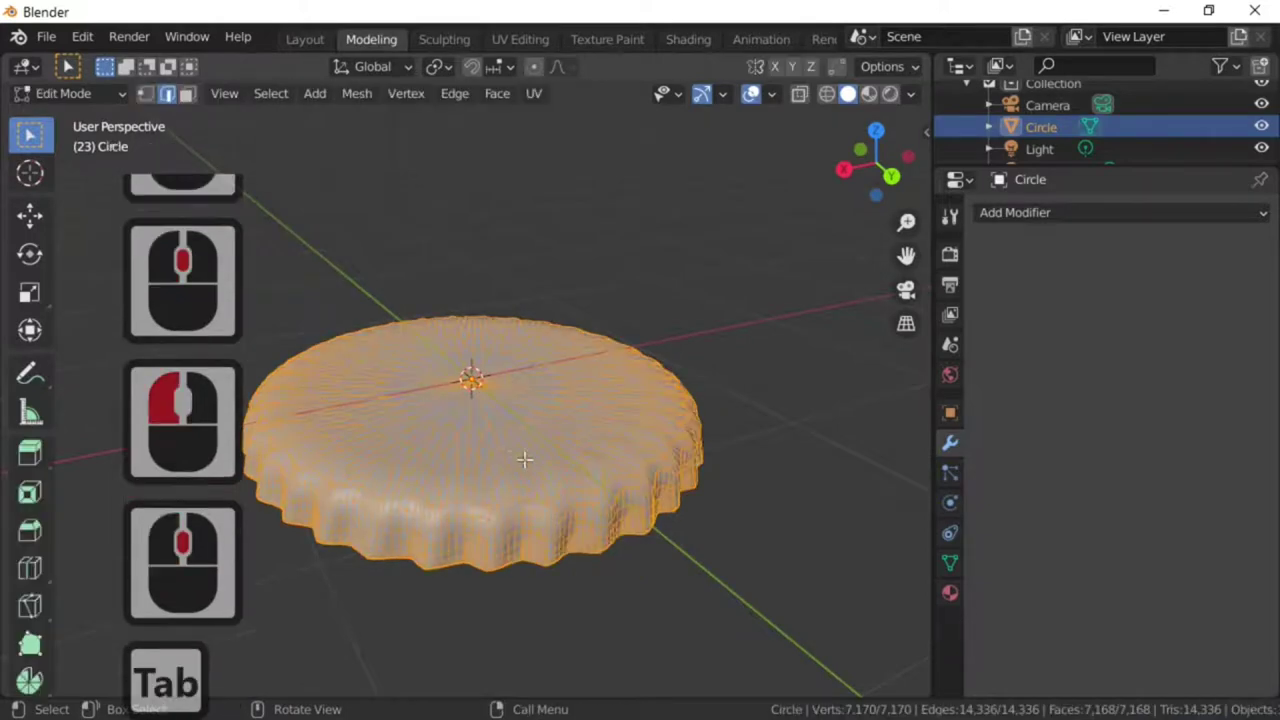
{"action": "left_click", "coordinate": [146, 93]}
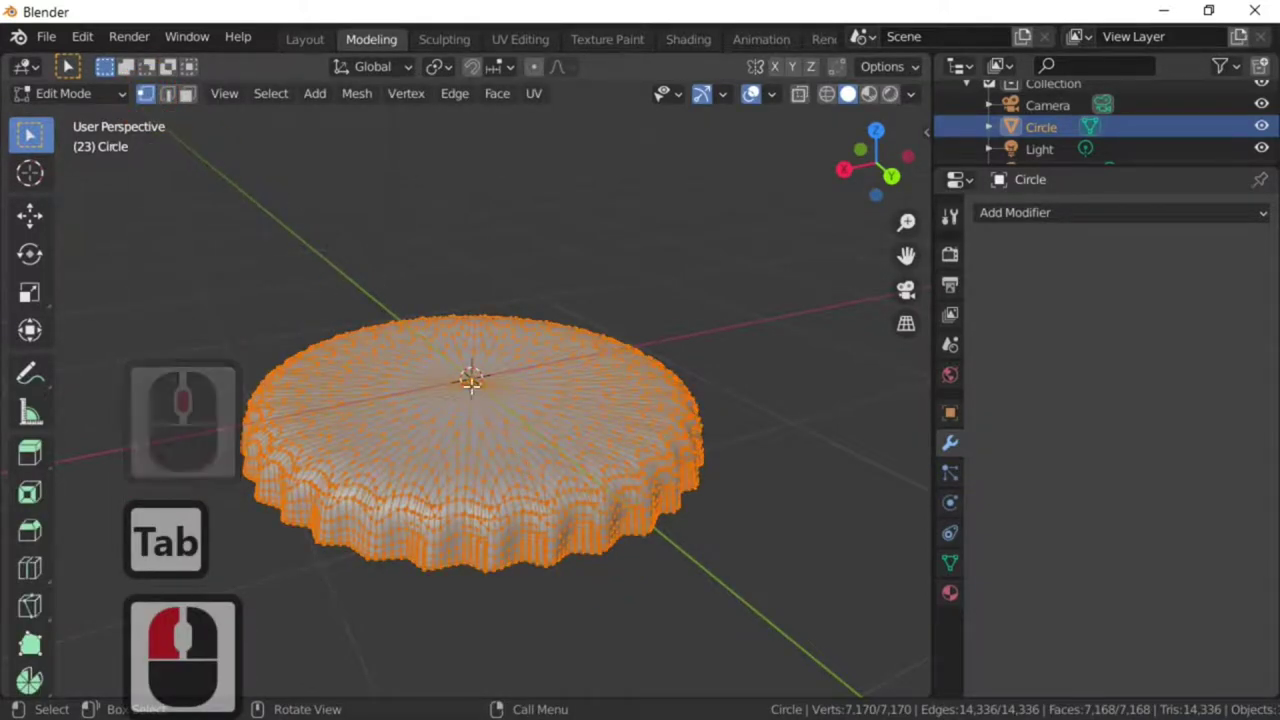
{"action": "left_click", "coordinate": [514, 414]}
{"action": "middle_click_drag", "start_coordinate": [500, 409], "coordinate": [533, 455]}
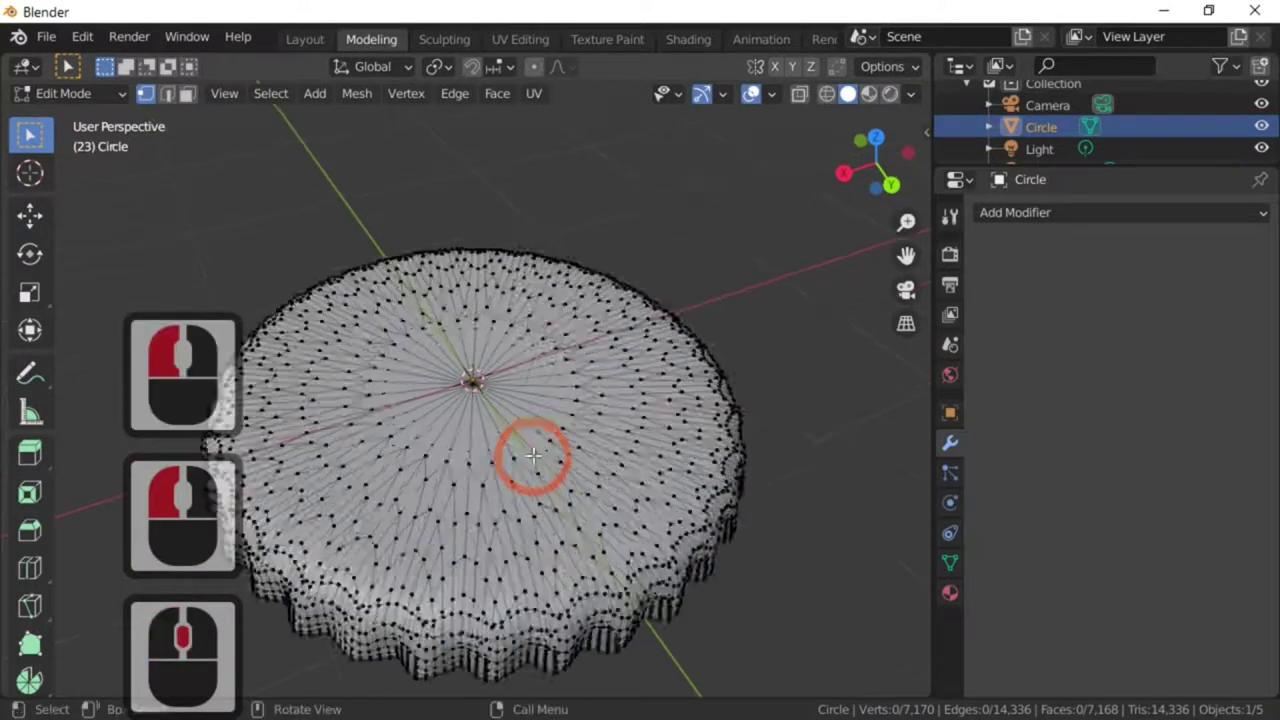
- Enable proportional editing and select the vertex at the centre of the draped circle's top
{"action": "scroll", "coordinate": [534, 455], "scroll_direction": "up", "scroll_amount": 4}
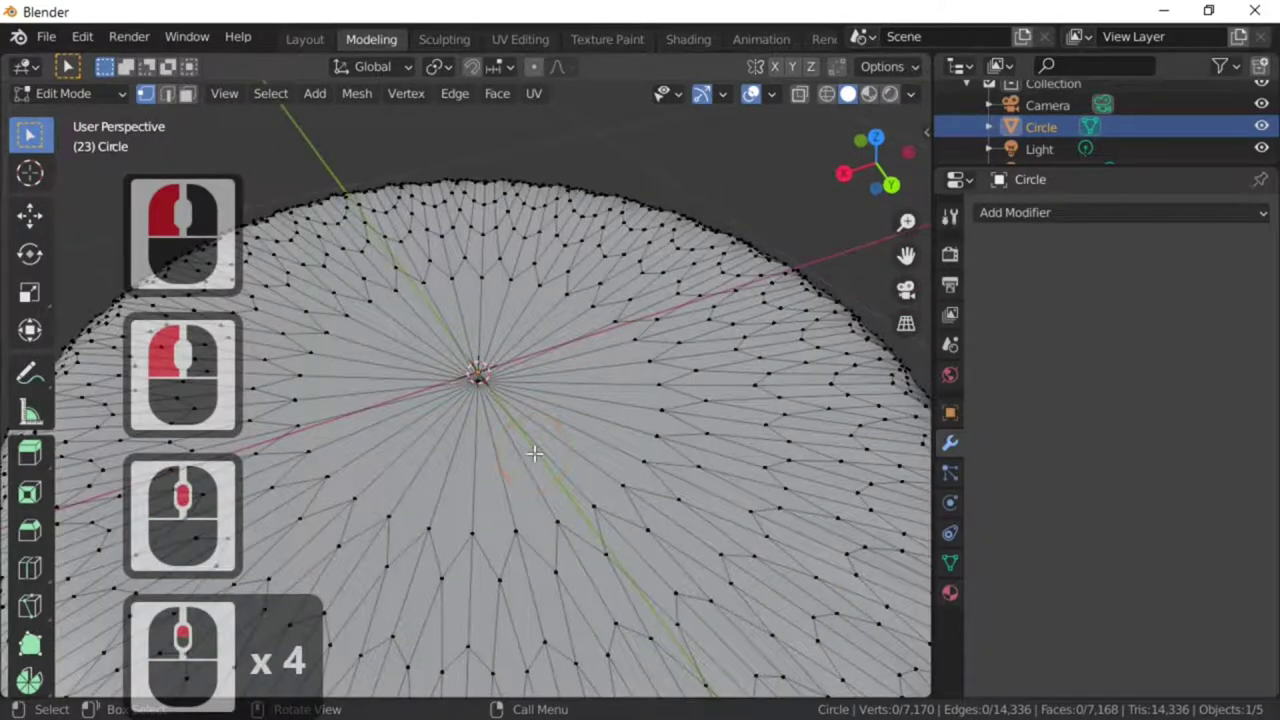
{"action": "left_click", "coordinate": [531, 66]}
{"action": "middle_click_drag", "start_coordinate": [580, 463], "coordinate": [581, 376]}
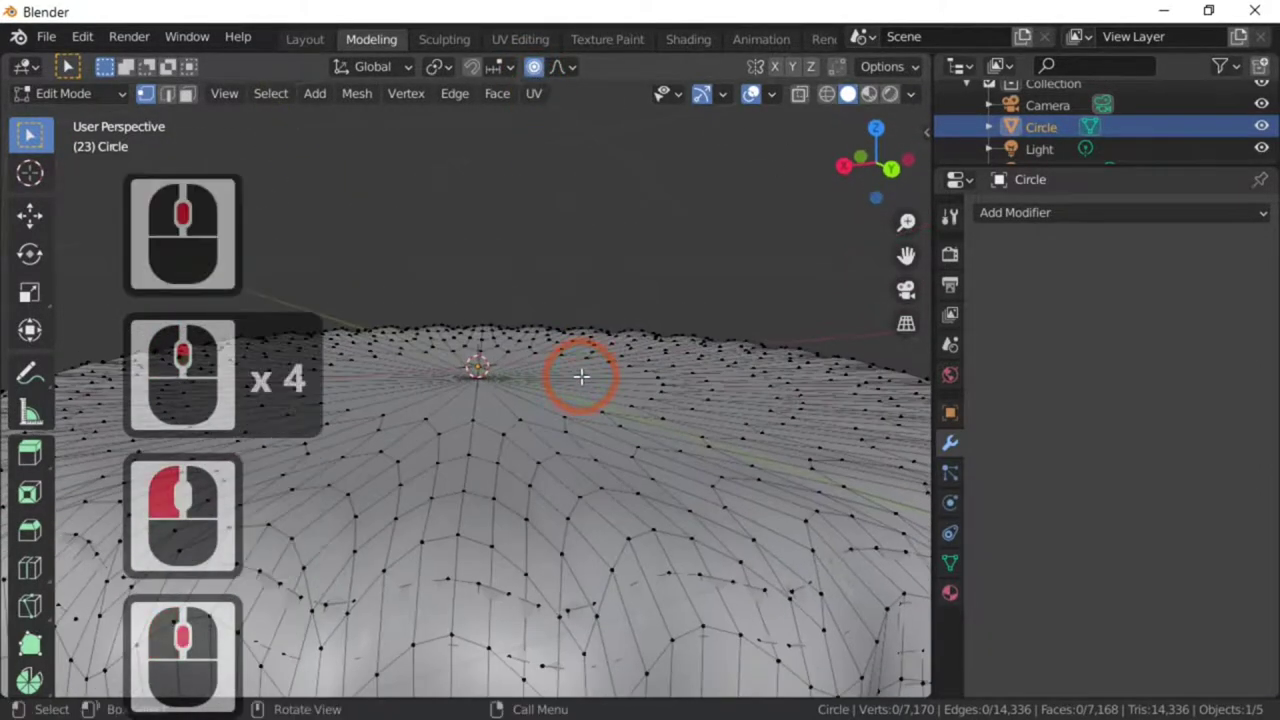
{"action": "scroll", "coordinate": [580, 385], "scroll_direction": "down", "scroll_amount": 3}
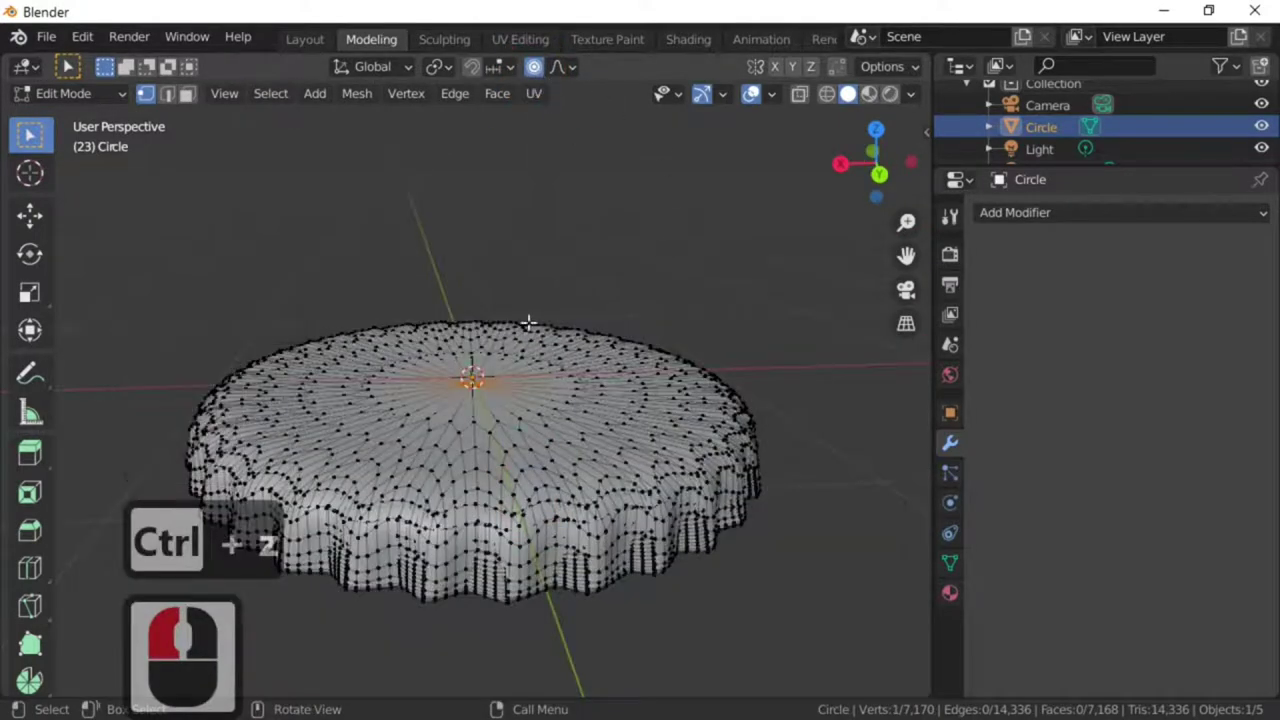
- Raise the centre vertex along Z with an enlarged smooth proportional radius to dome the cap's top, and return to Object Mode
{"action": "key", "text": "g"}
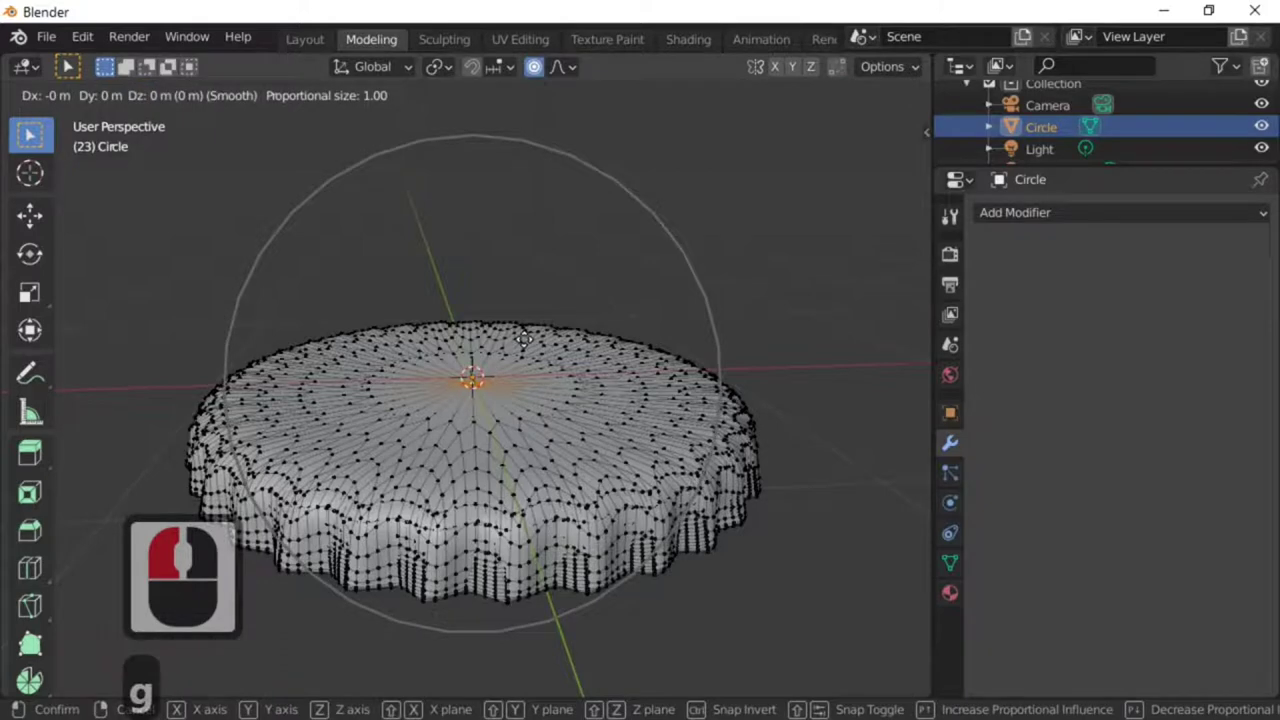
{"action": "key", "text": "z"}
{"action": "scroll", "coordinate": [522, 338], "scroll_direction": "up", "scroll_amount": 4}
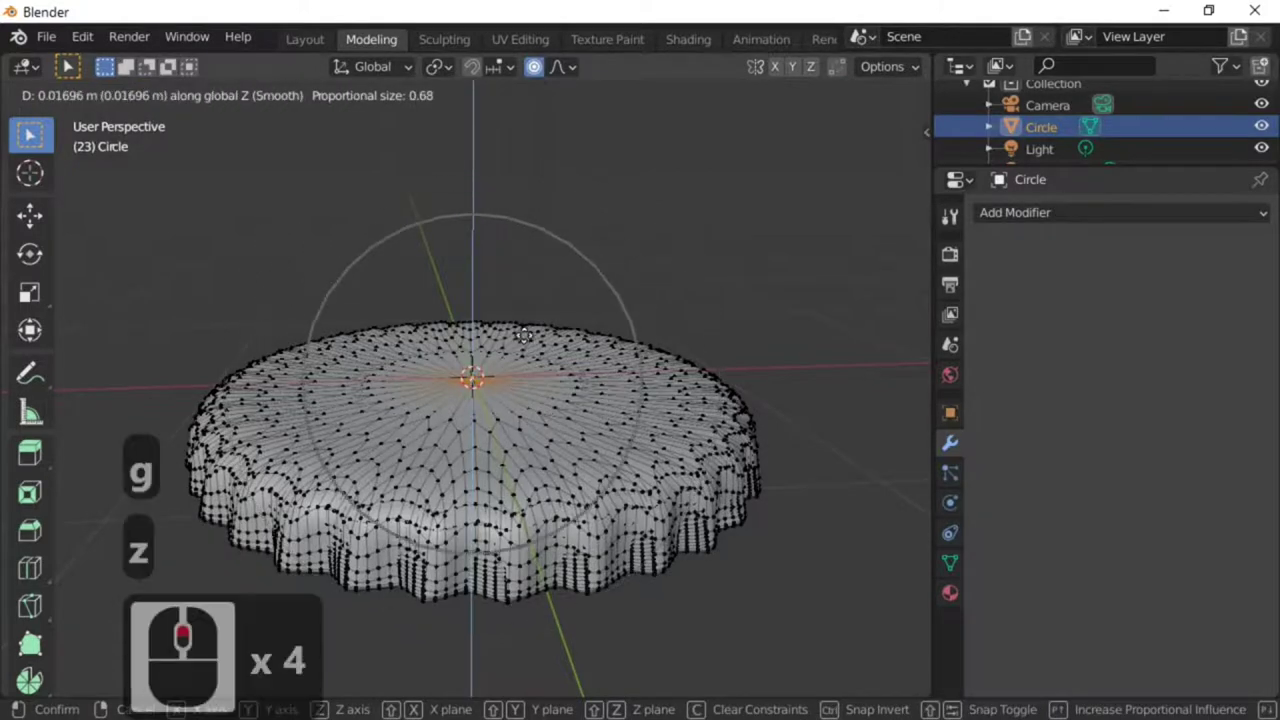
{"action": "scroll", "coordinate": [522, 332], "scroll_direction": "down", "scroll_amount": 4}
{"action": "scroll", "coordinate": [522, 327], "scroll_direction": "up", "scroll_amount": 4}
{"action": "scroll", "coordinate": [522, 327], "scroll_direction": "down", "scroll_amount": 3}
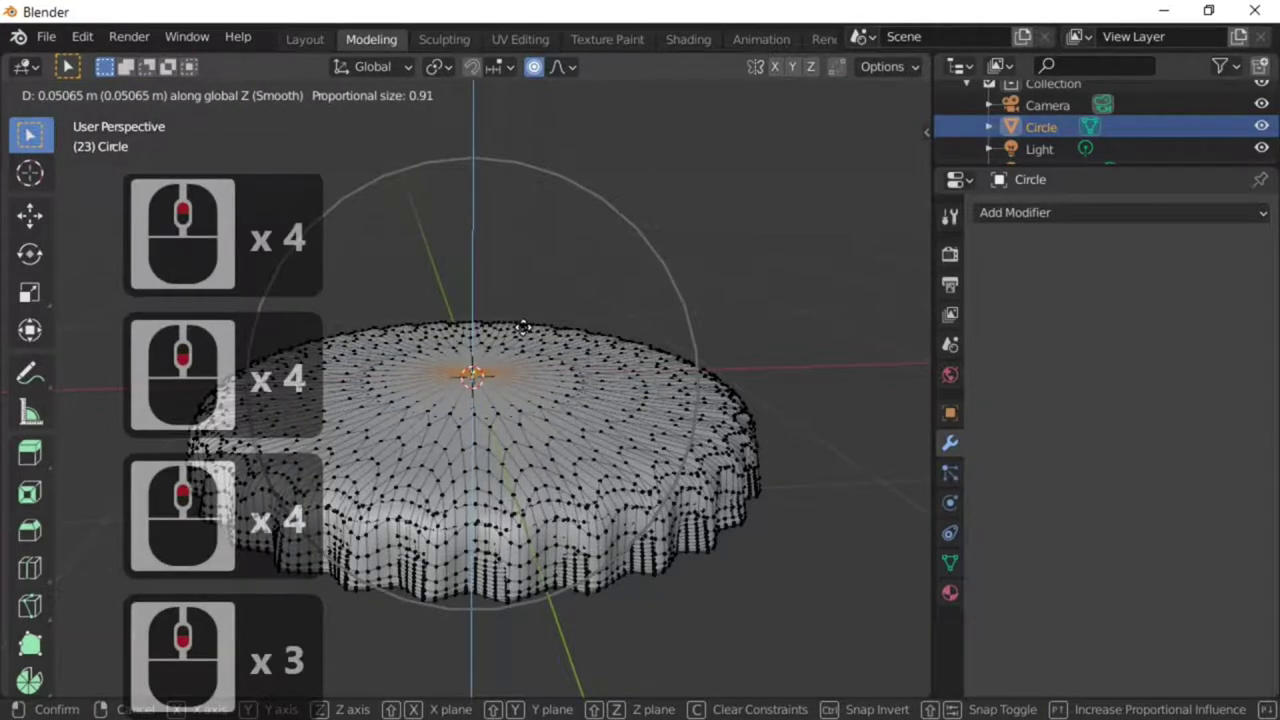
{"action": "scroll", "coordinate": [522, 327], "scroll_direction": "down", "scroll_amount": 2}
{"action": "scroll", "coordinate": [522, 310], "scroll_direction": "down", "scroll_amount": 1}
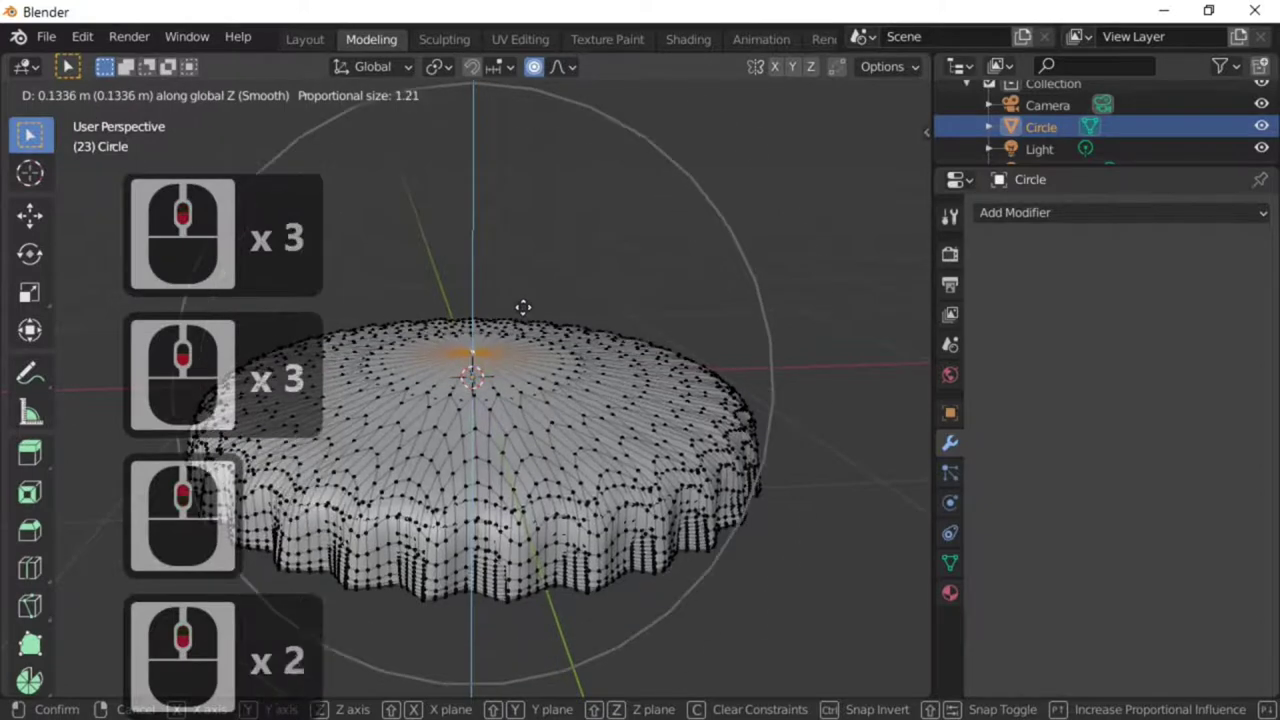
{"action": "scroll", "coordinate": [523, 309], "scroll_direction": "down", "scroll_amount": 1}
{"action": "left_click", "coordinate": [523, 286]}
{"action": "left_click", "coordinate": [581, 450]}
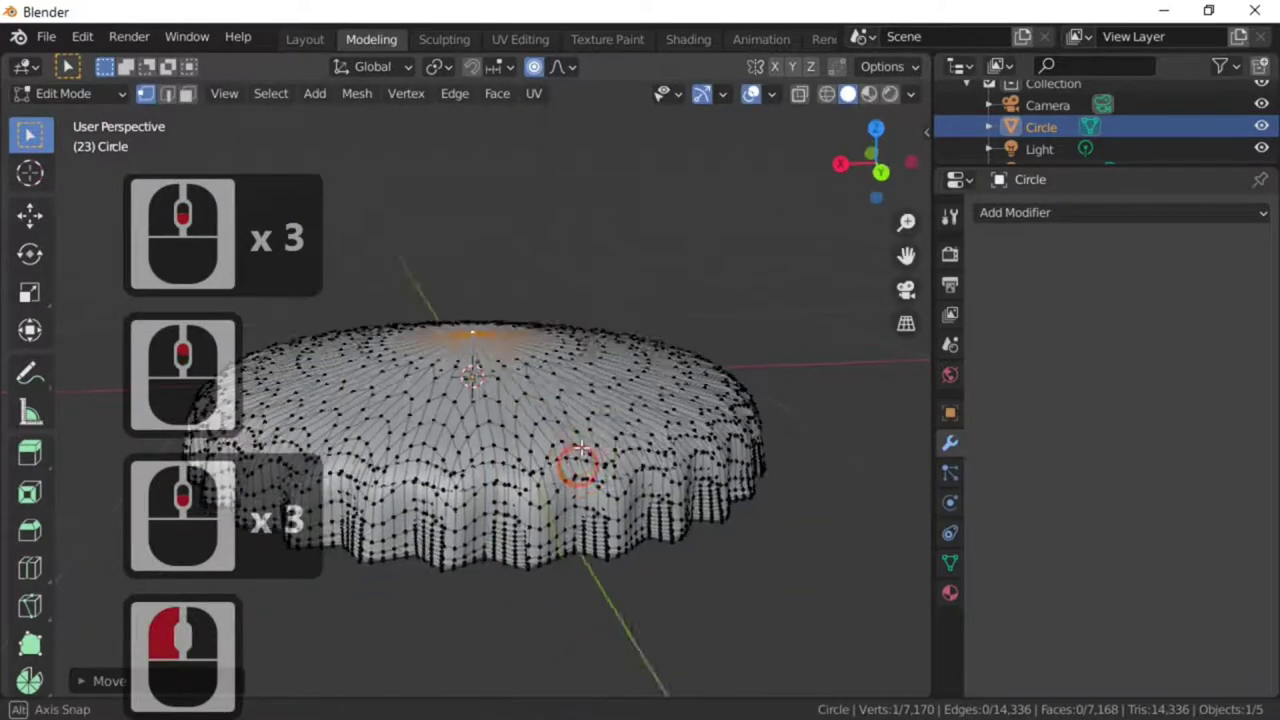
{"action": "middle_click_drag", "start_coordinate": [581, 450], "coordinate": [506, 620]}
{"action": "key", "text": "Tab"}
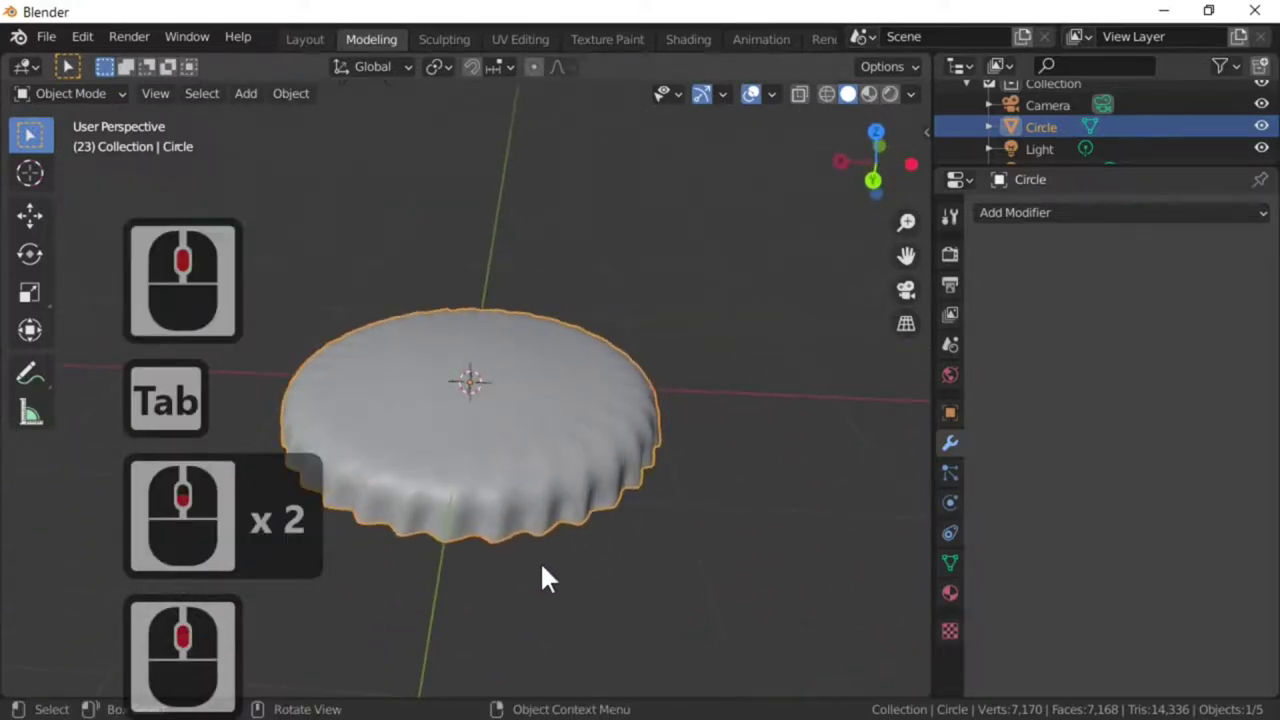
{"action": "middle_click_drag", "start_coordinate": [611, 592], "coordinate": [666, 645]}
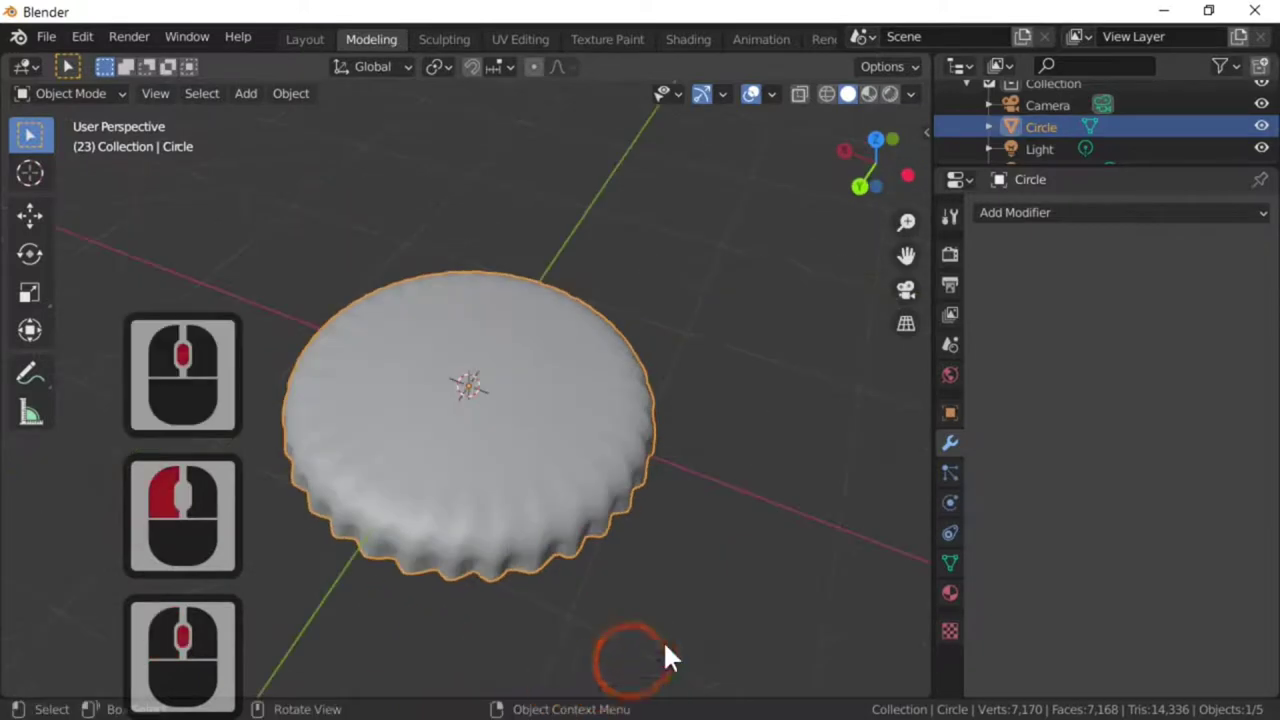
- Add a new material to the cap and assign an Image Texture to its Base Color
{"action": "left_click", "coordinate": [950, 594]}
{"action": "left_click", "coordinate": [1100, 302]}
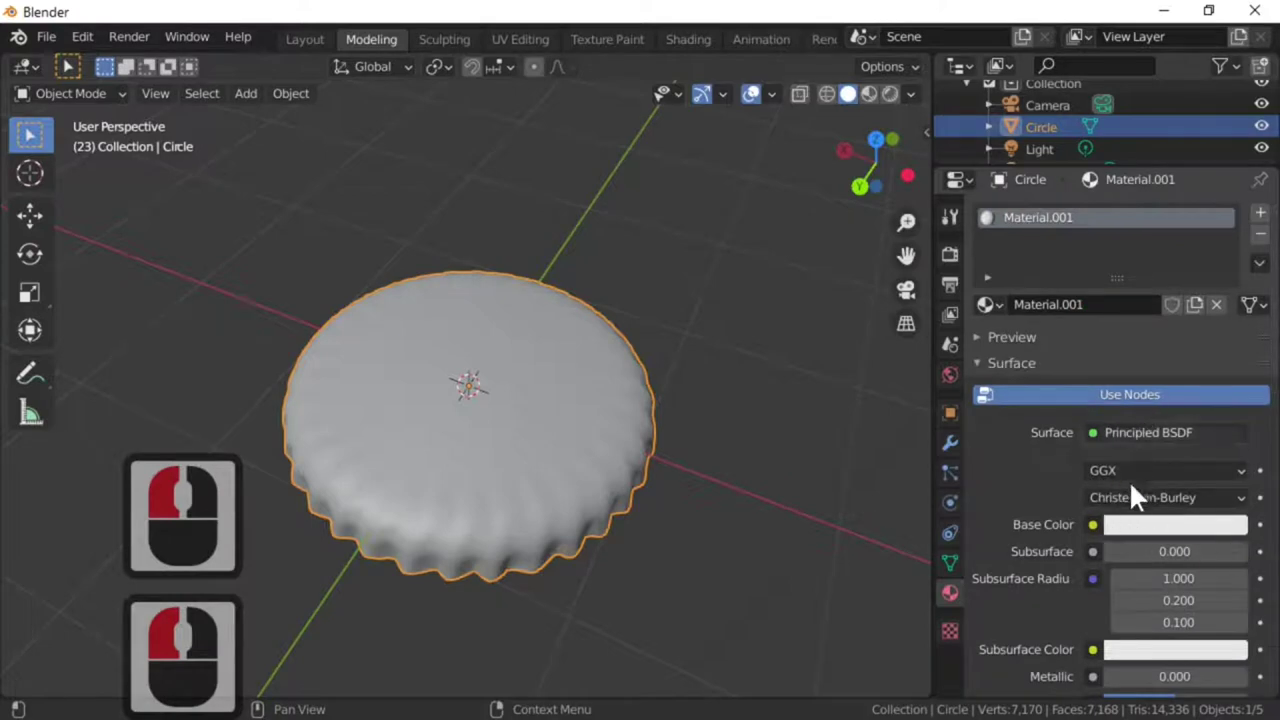
{"action": "left_click", "coordinate": [1096, 525]}
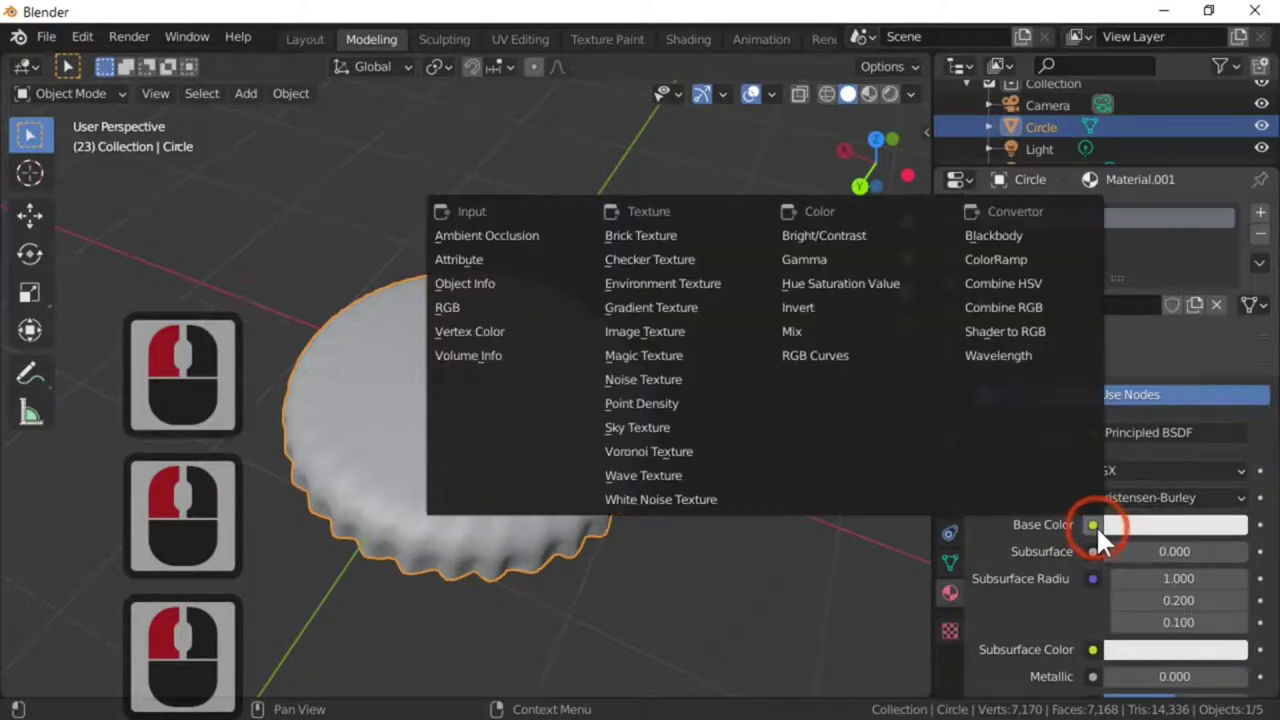
{"action": "left_click", "coordinate": [715, 327]}
- Start opening an image for the texture, go to the "1 blender work" folder and display its contents as a vertical list
{"action": "left_click", "coordinate": [1205, 550]}
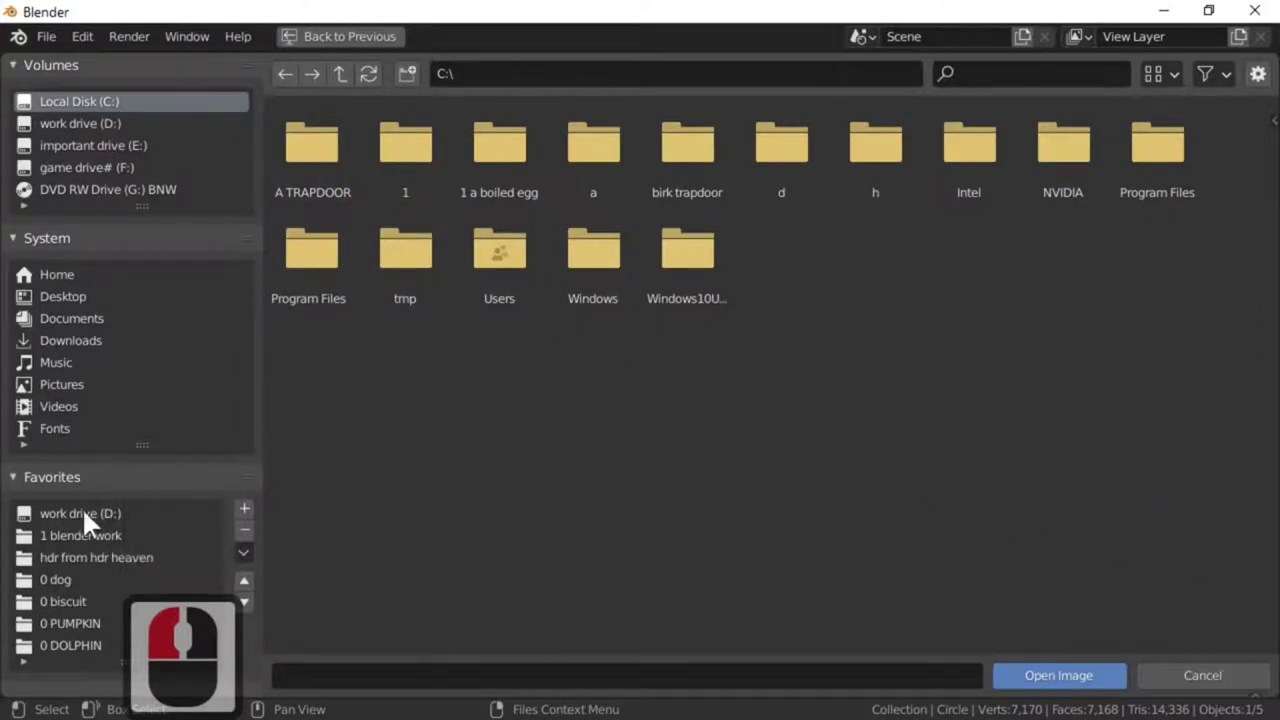
{"action": "scroll", "coordinate": [106, 560], "scroll_direction": "up", "scroll_amount": 3}
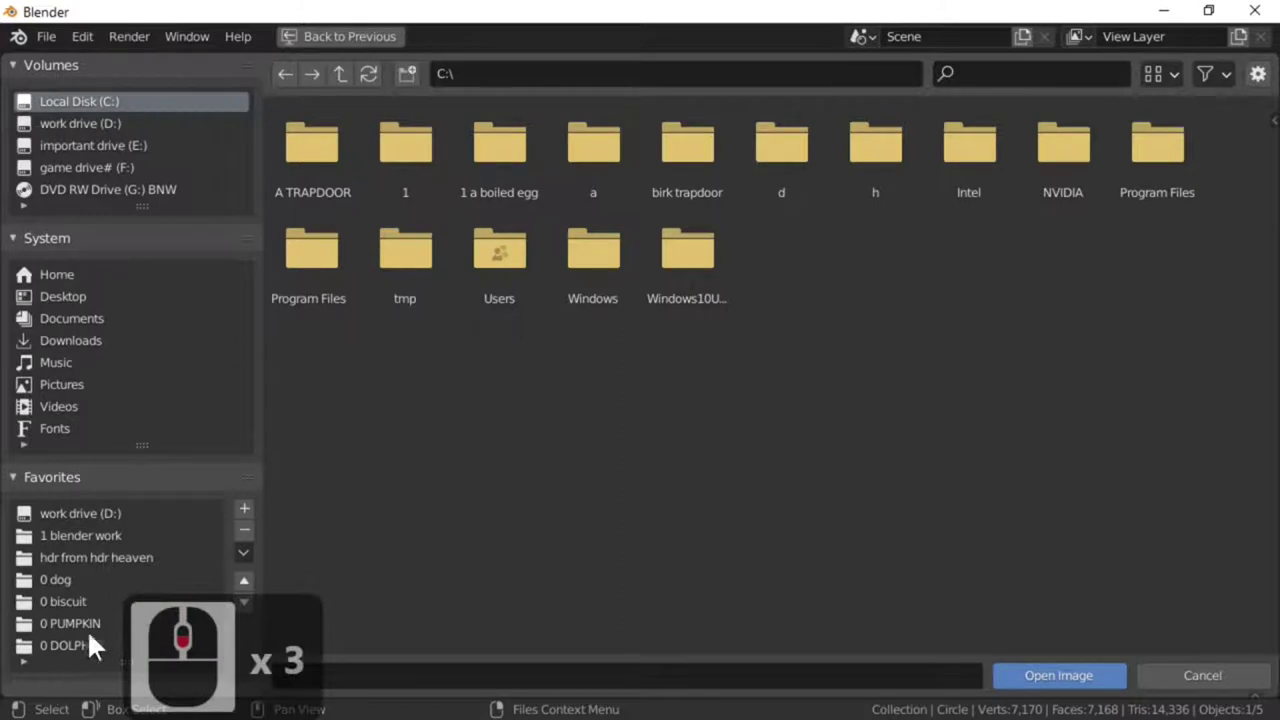
{"action": "double_click", "coordinate": [92, 537]}
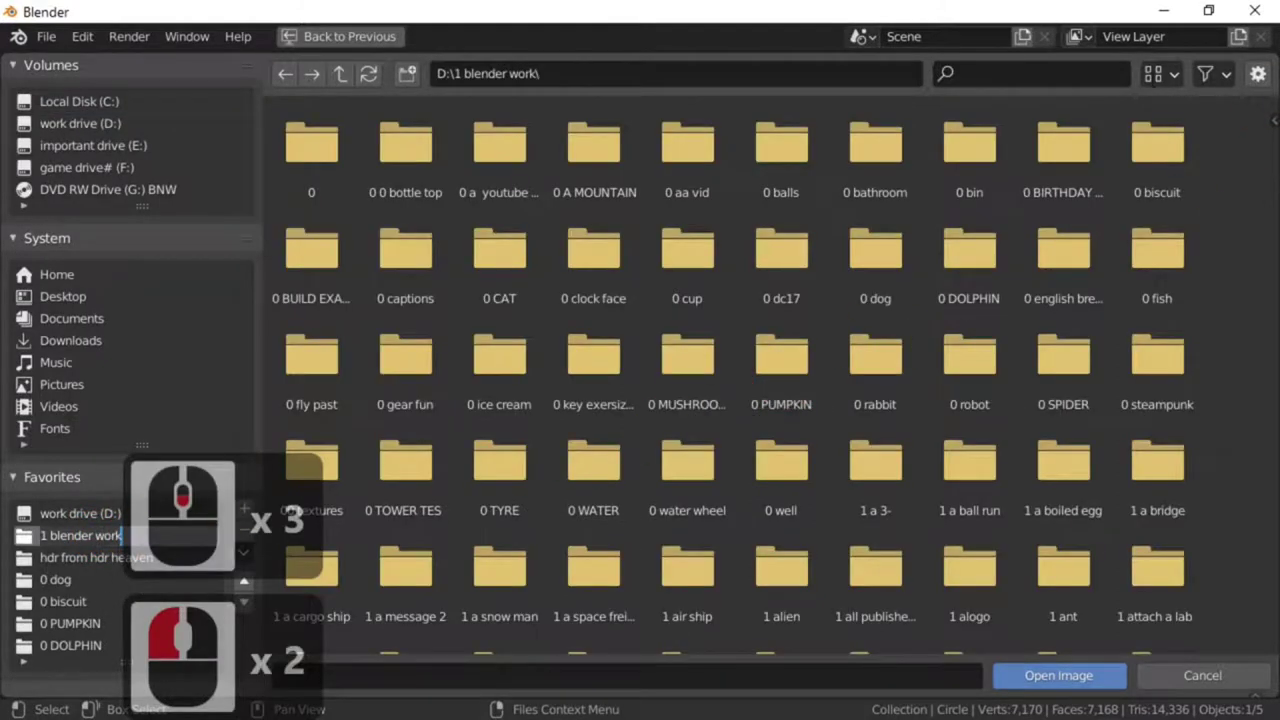
{"action": "left_click", "coordinate": [1160, 73]}
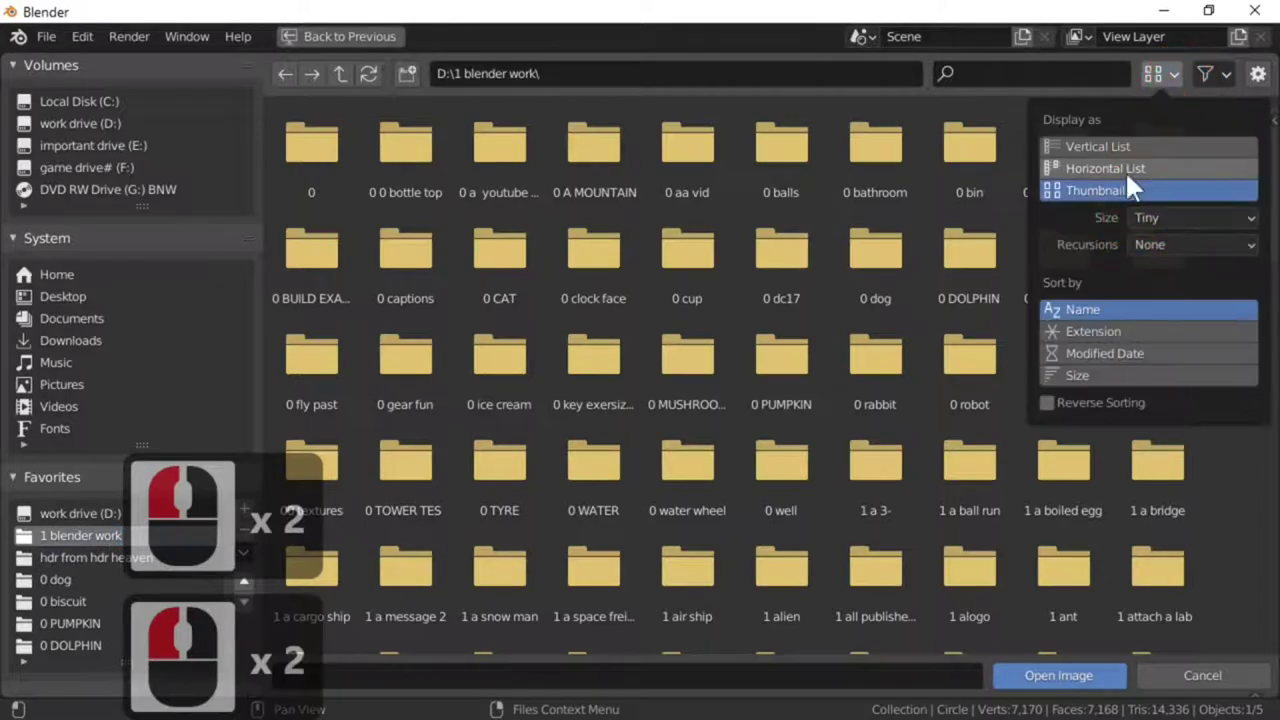
{"action": "left_click", "coordinate": [1114, 148]}
- Browse into the "1 blender basics and logos" folder and through its blender_logo_kit folders to the logo images
{"action": "scroll", "coordinate": [706, 379], "scroll_direction": "down", "scroll_amount": 8}
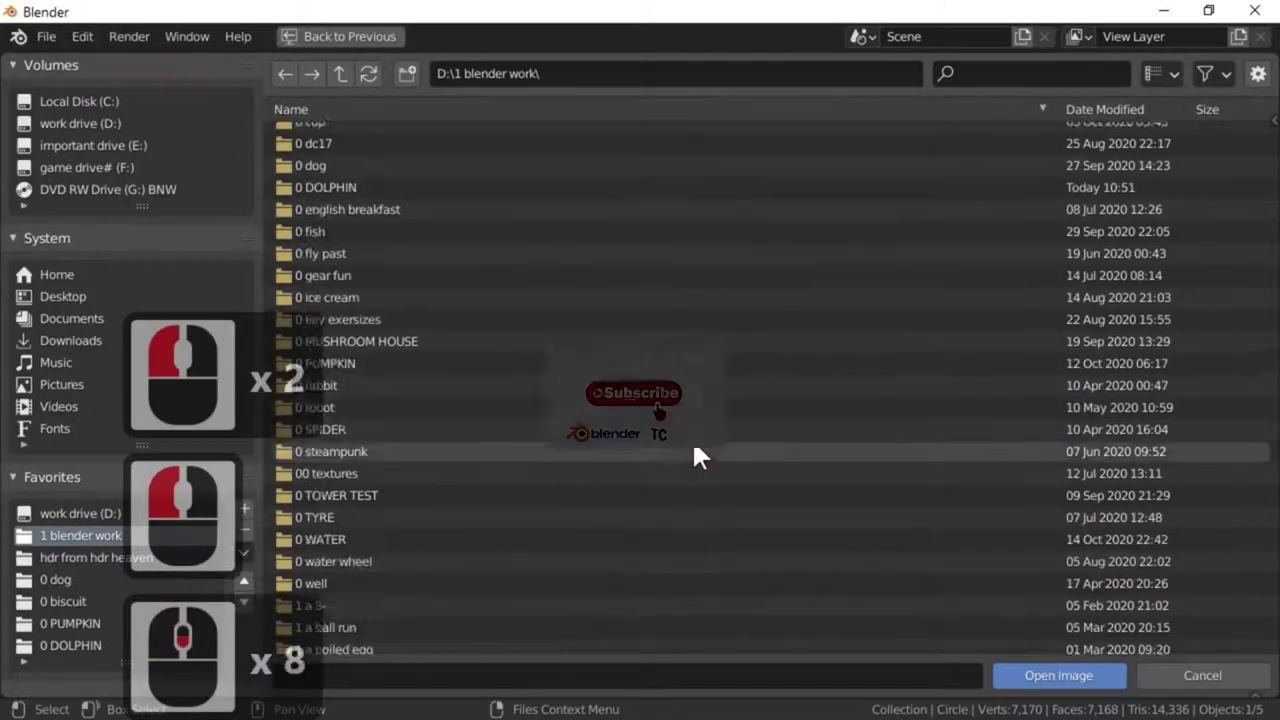
{"action": "scroll", "coordinate": [699, 457], "scroll_direction": "down", "scroll_amount": 11}
{"action": "scroll", "coordinate": [494, 460], "scroll_direction": "up", "scroll_amount": 3}
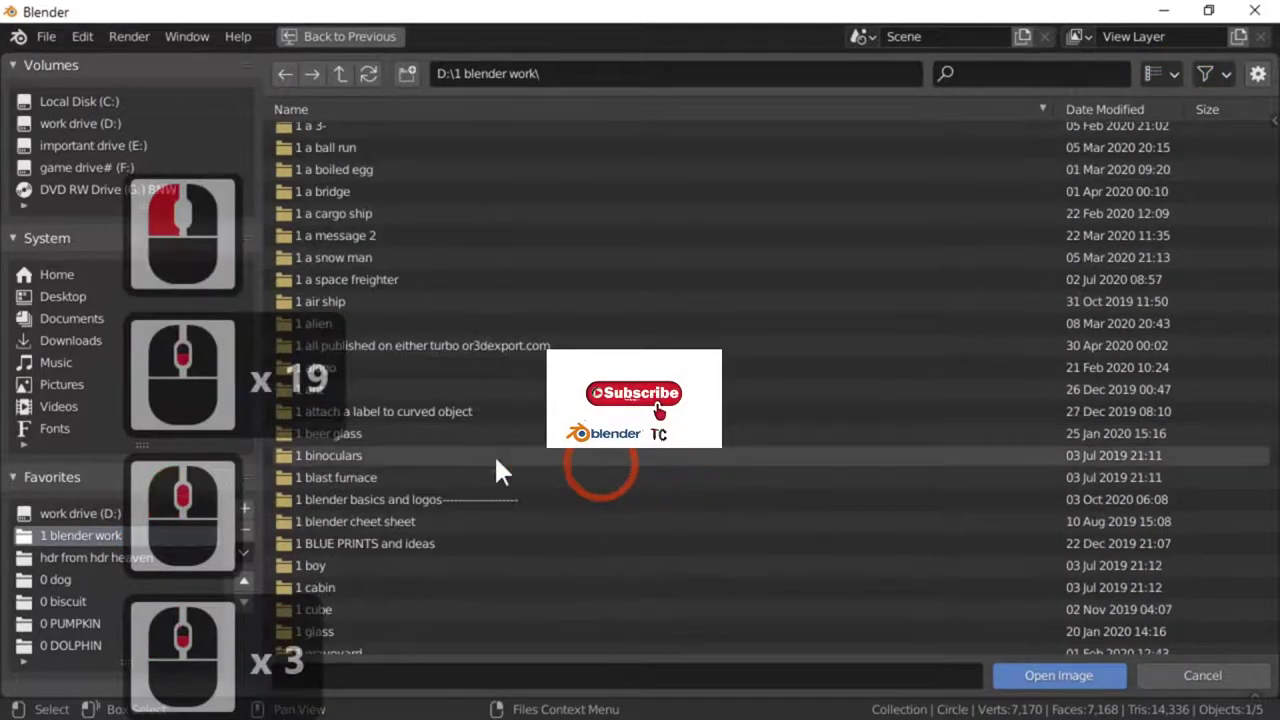
{"action": "double_click", "coordinate": [426, 500]}
{"action": "left_click", "coordinate": [404, 154]}
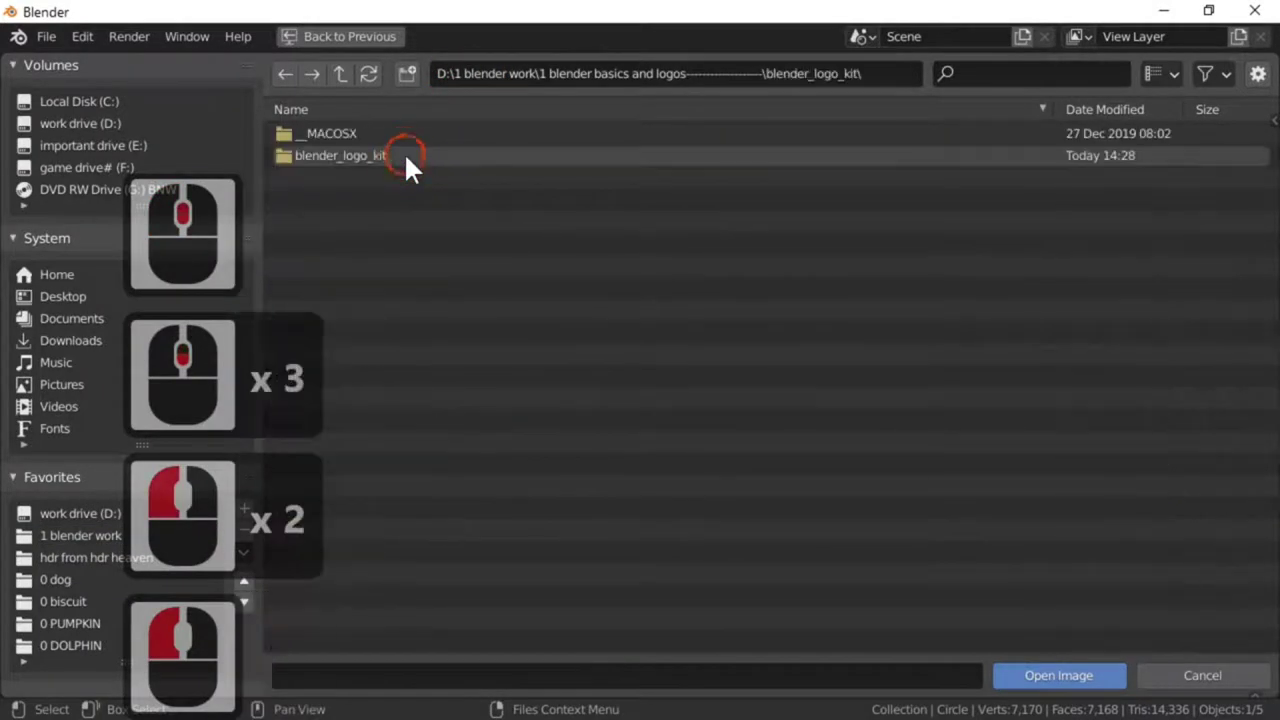
{"action": "double_click", "coordinate": [391, 155]}
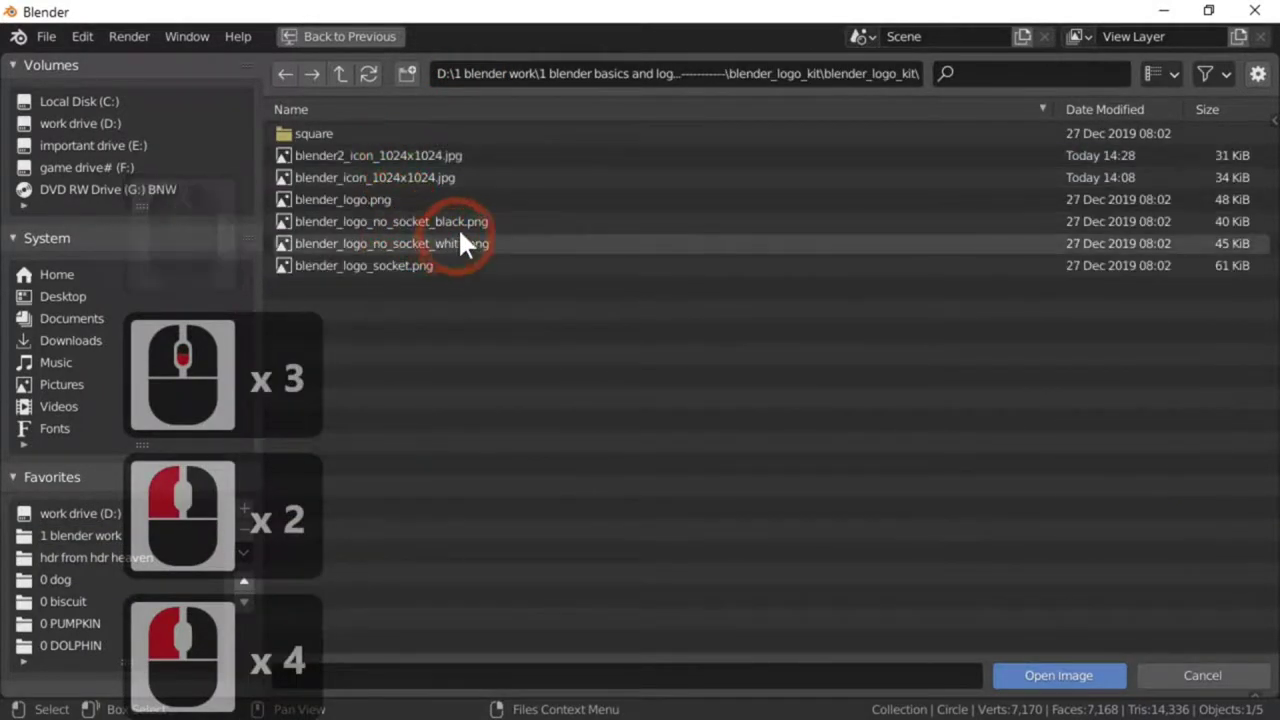
- Display the folder's files as thumbnails and load blender2_icon_1024x1024.jpg as the material's Base Color image
{"action": "left_click", "coordinate": [1160, 73]}
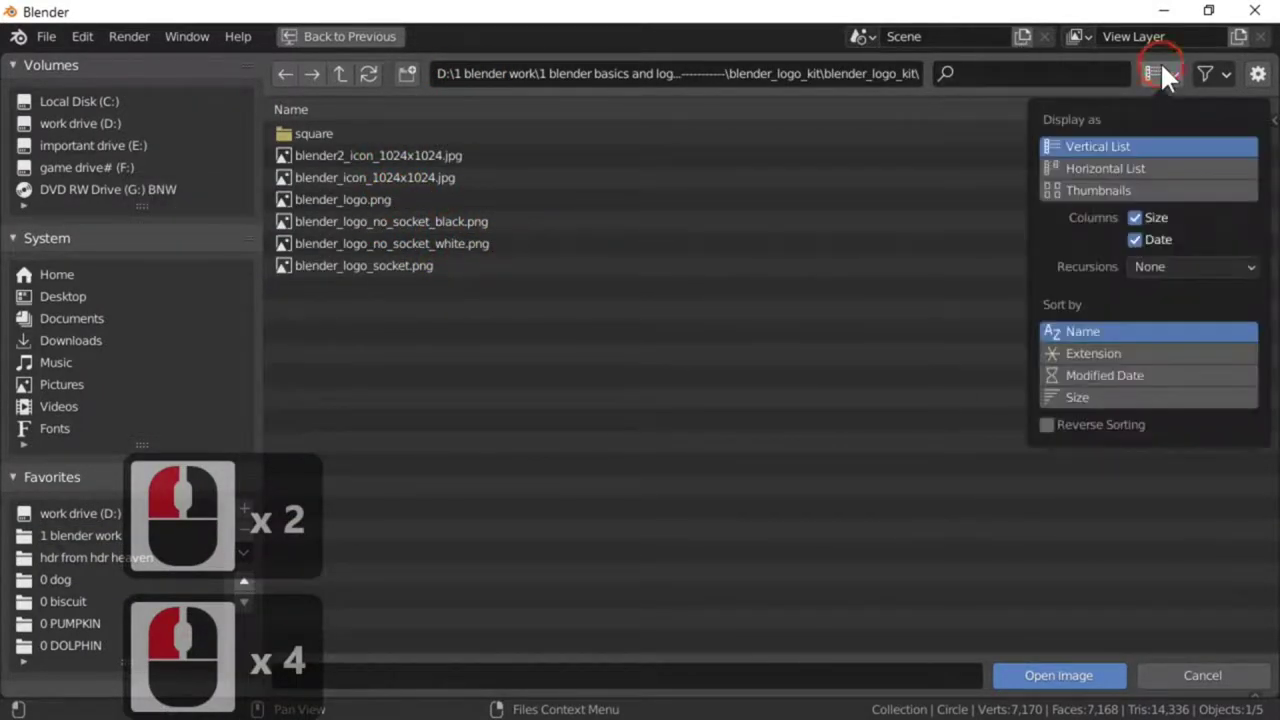
{"action": "left_click", "coordinate": [1132, 190]}
{"action": "double_click", "coordinate": [403, 158]}
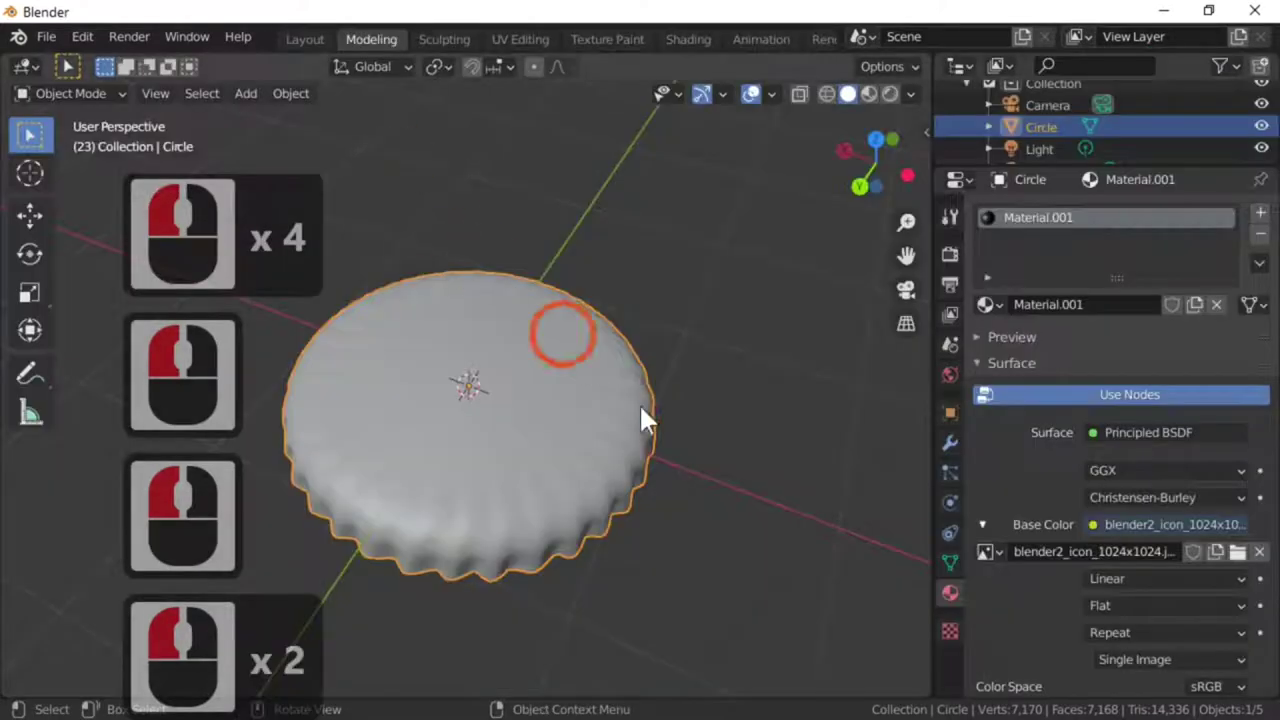
- Set the viewport to Rendered shading and check how the logo texture looks on the cap's top
{"action": "scroll", "coordinate": [660, 445], "scroll_direction": "down", "scroll_amount": 4}
{"action": "middle_click_drag", "start_coordinate": [679, 464], "coordinate": [676, 473]}
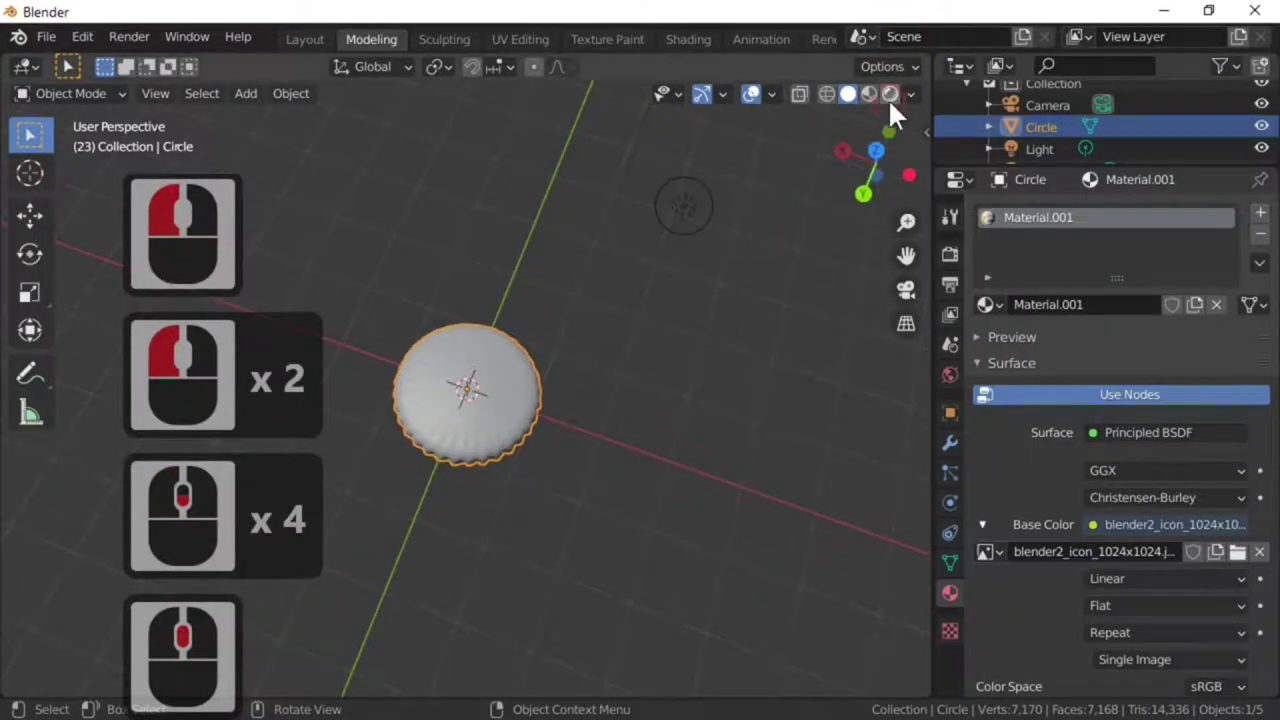
{"action": "left_click", "coordinate": [889, 97]}
{"action": "middle_click_drag", "start_coordinate": [563, 148], "coordinate": [557, 69]}
{"action": "middle_click_drag", "start_coordinate": [566, 126], "coordinate": [560, 368]}
{"action": "scroll", "coordinate": [599, 365], "scroll_direction": "up", "scroll_amount": 3}
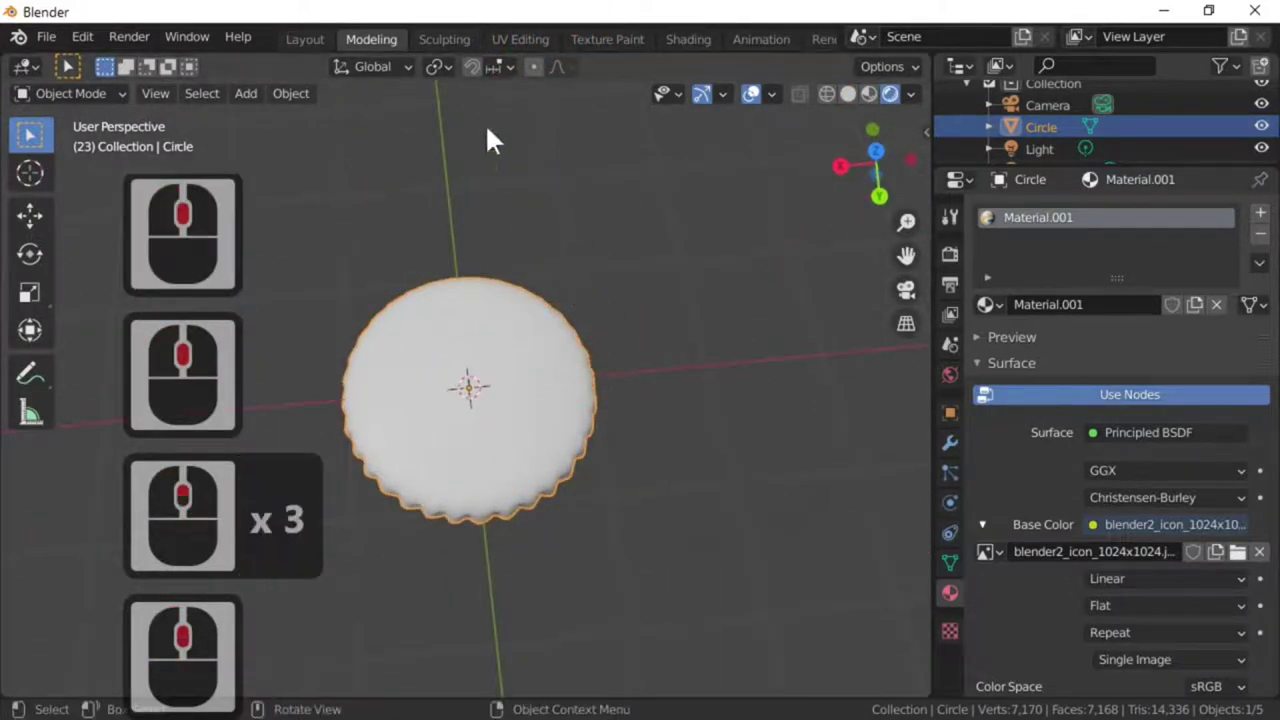
- Switch to the UV Editing workspace, view the cap from the top and show blender2_icon_1024x1024.jpg in the image editor
{"action": "left_click", "coordinate": [509, 38]}
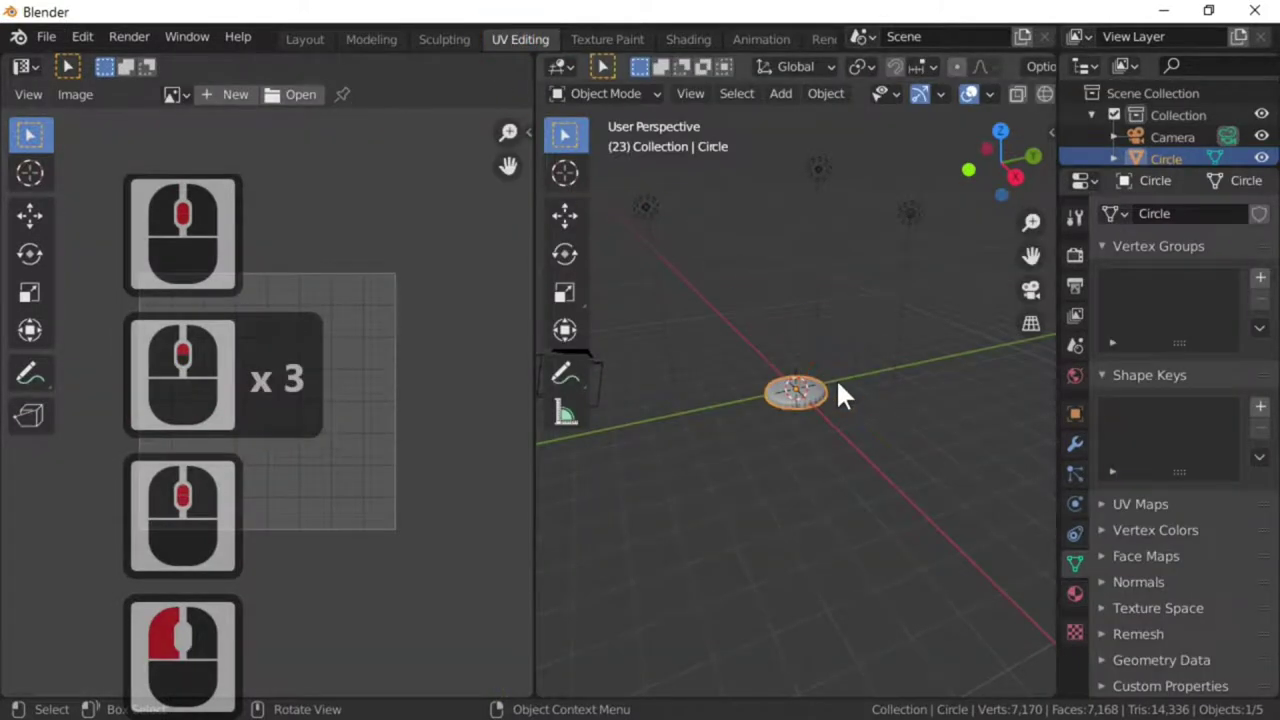
{"action": "key", "text": "KP_7"}
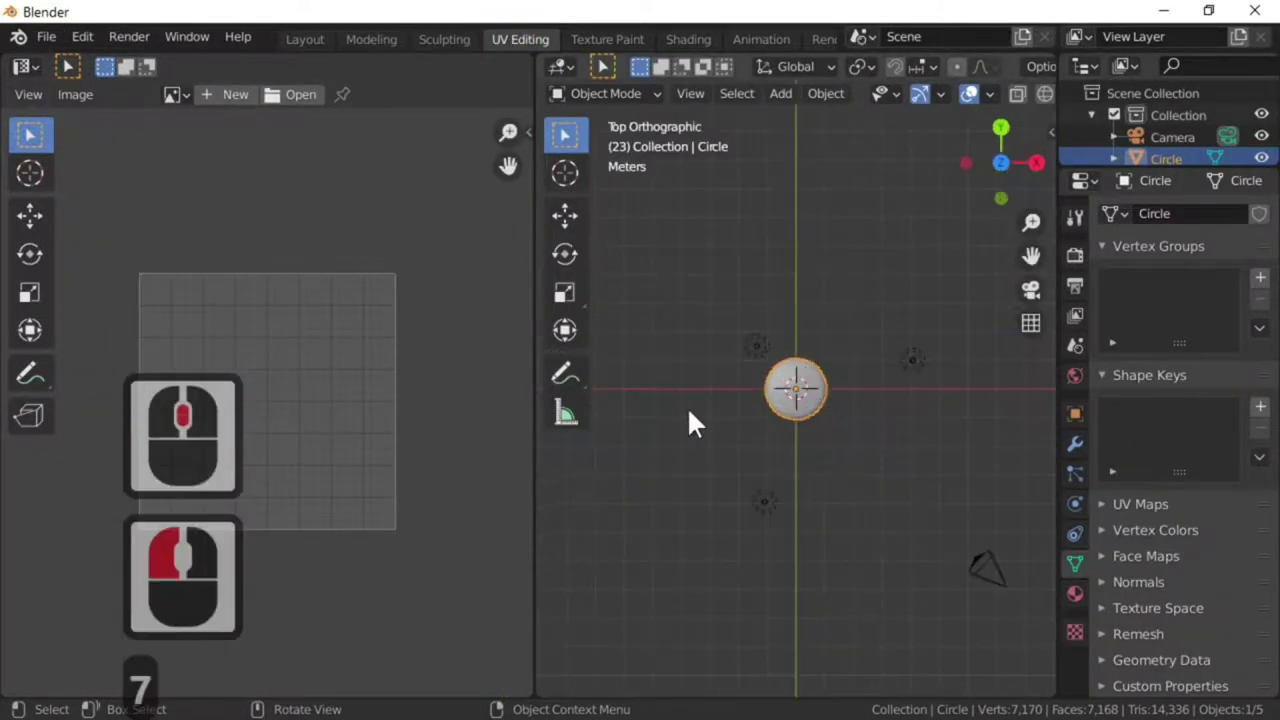
{"action": "left_click", "coordinate": [176, 95]}
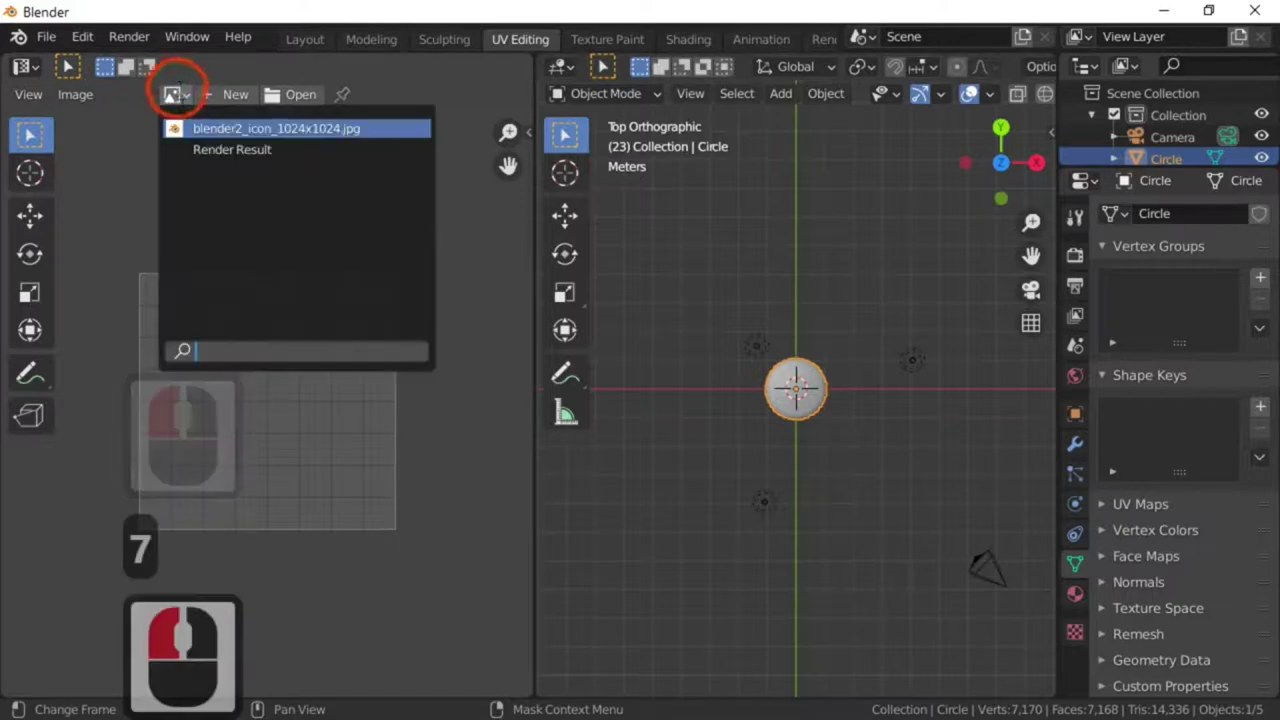
{"action": "left_click", "coordinate": [190, 128]}
{"action": "scroll", "coordinate": [330, 430], "scroll_direction": "down", "scroll_amount": 5}
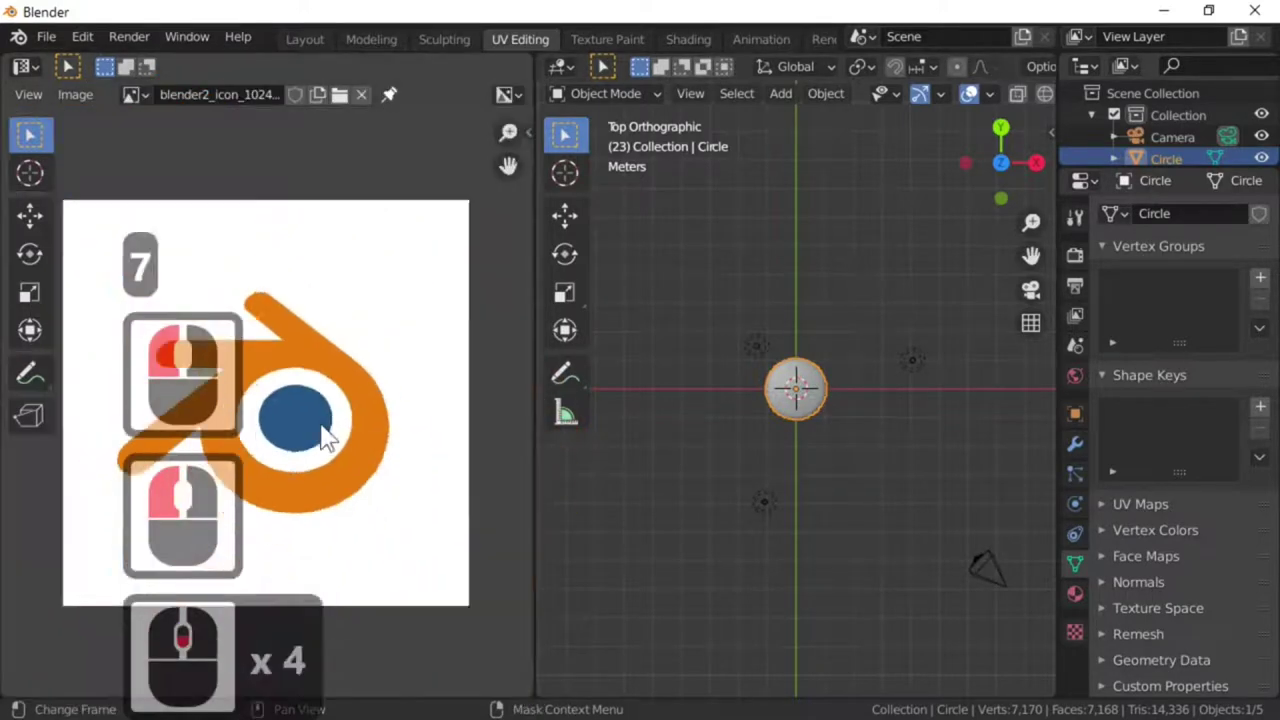
{"action": "scroll", "coordinate": [863, 448], "scroll_direction": "up", "scroll_amount": 5}
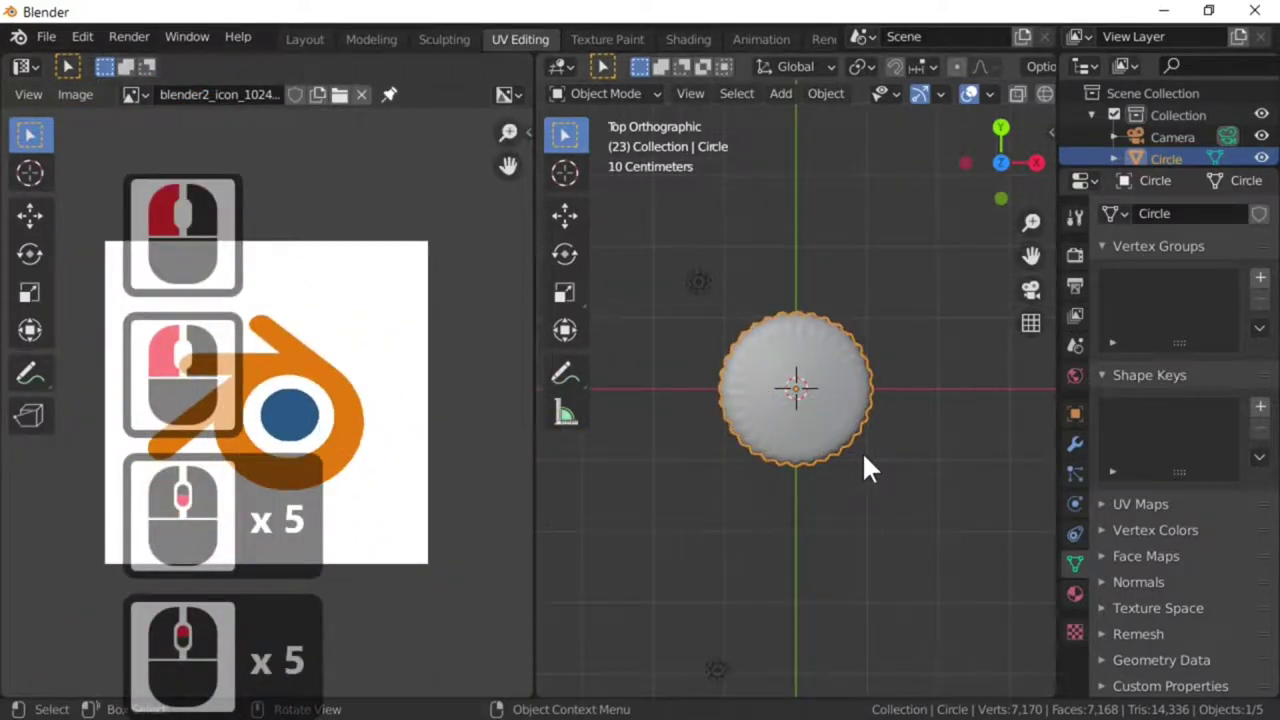
- Select the cap's entire mesh in Edit Mode and unwrap it with Project From View from the top
{"action": "key", "text": "Tab"}
{"action": "key", "text": "a"}
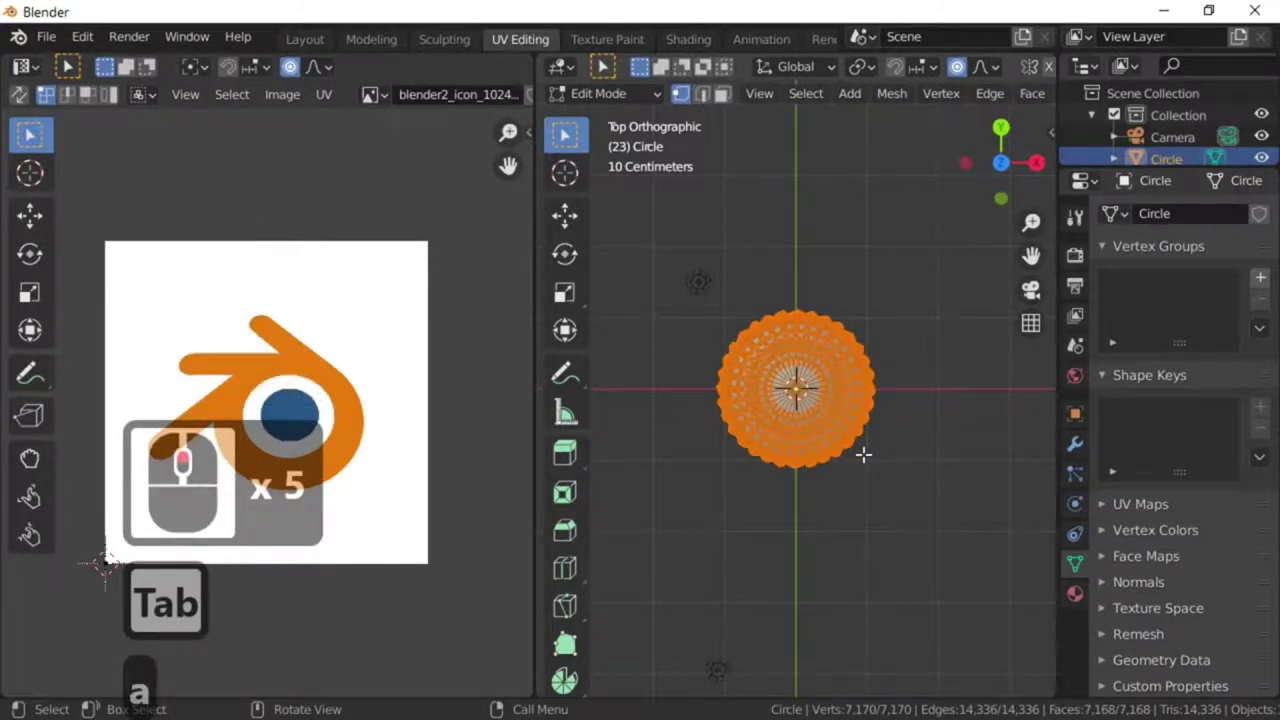
{"action": "key", "text": "u"}
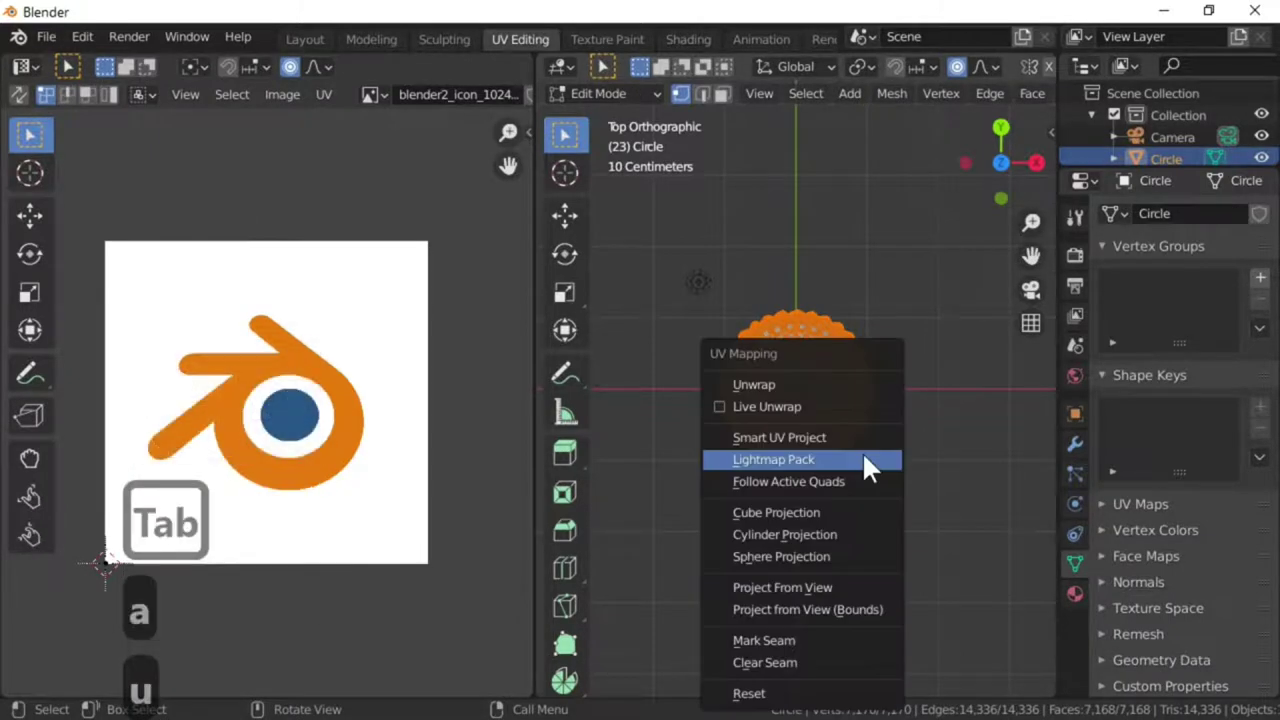
{"action": "left_click", "coordinate": [846, 586]}
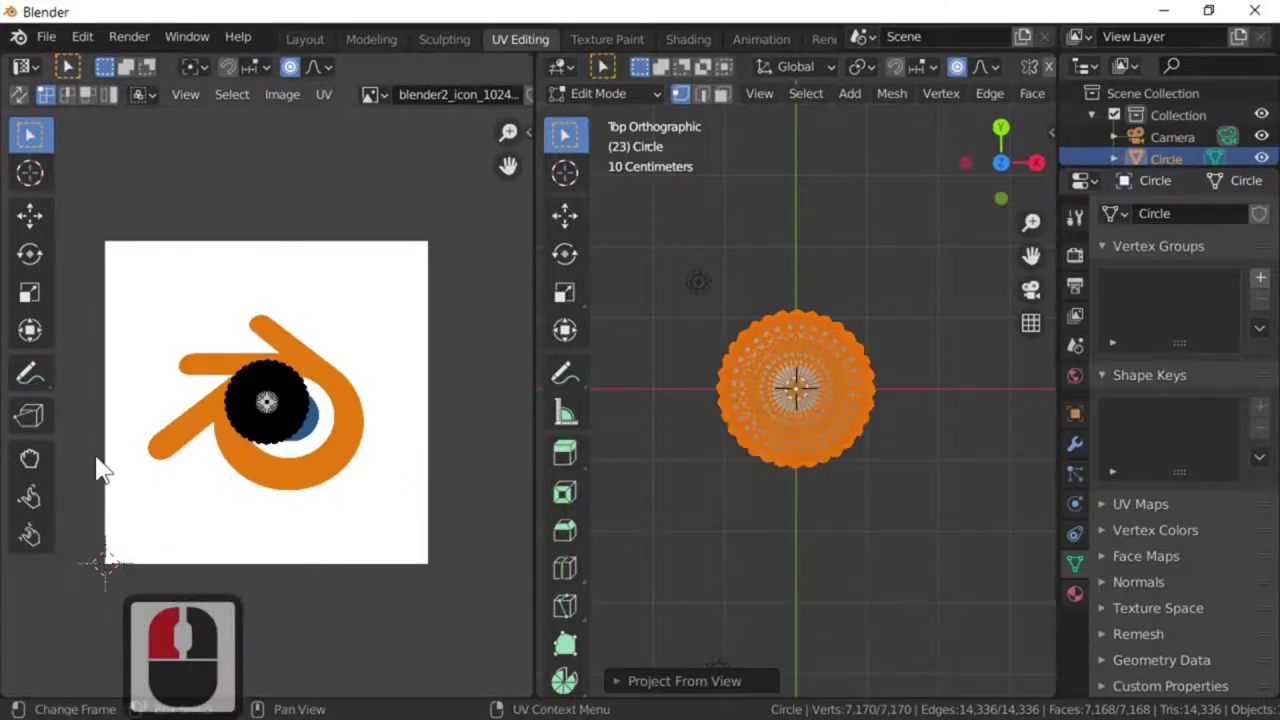
- Scale up the cap's whole UV layout until it extends slightly past the logo image's edges, and return to Object Mode
{"action": "key", "text": "a"}
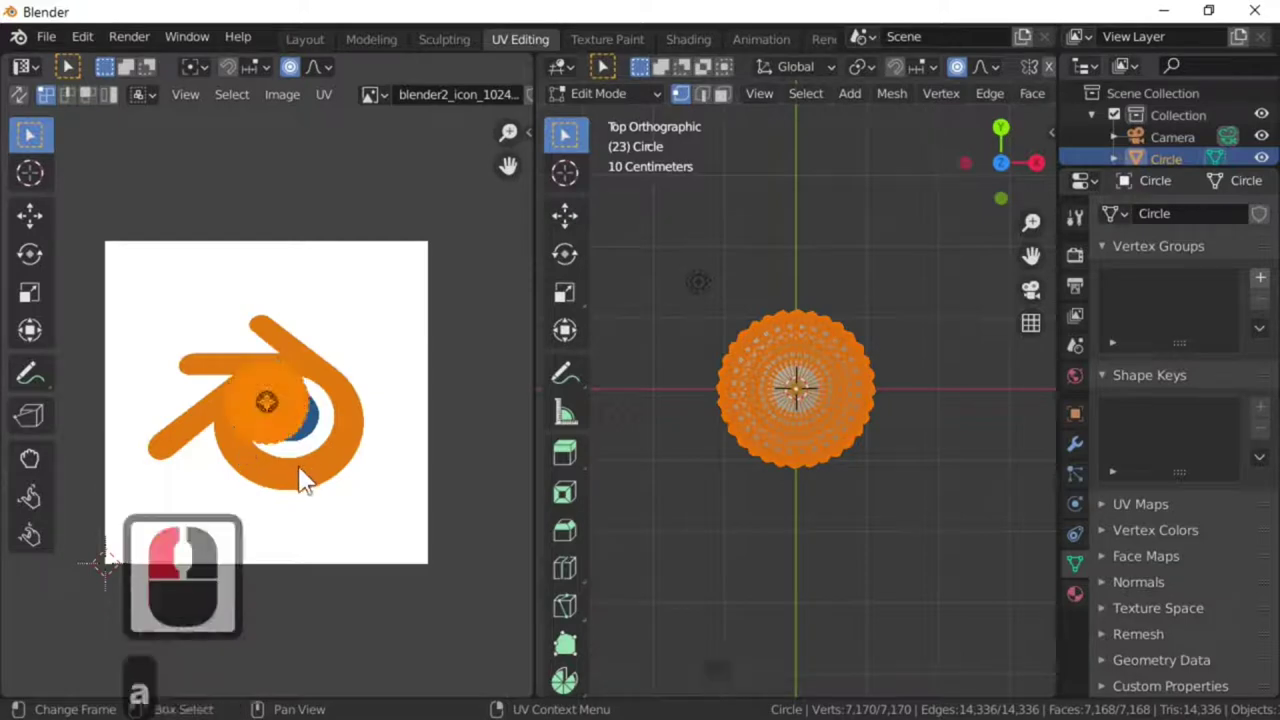
{"action": "key", "text": "s"}
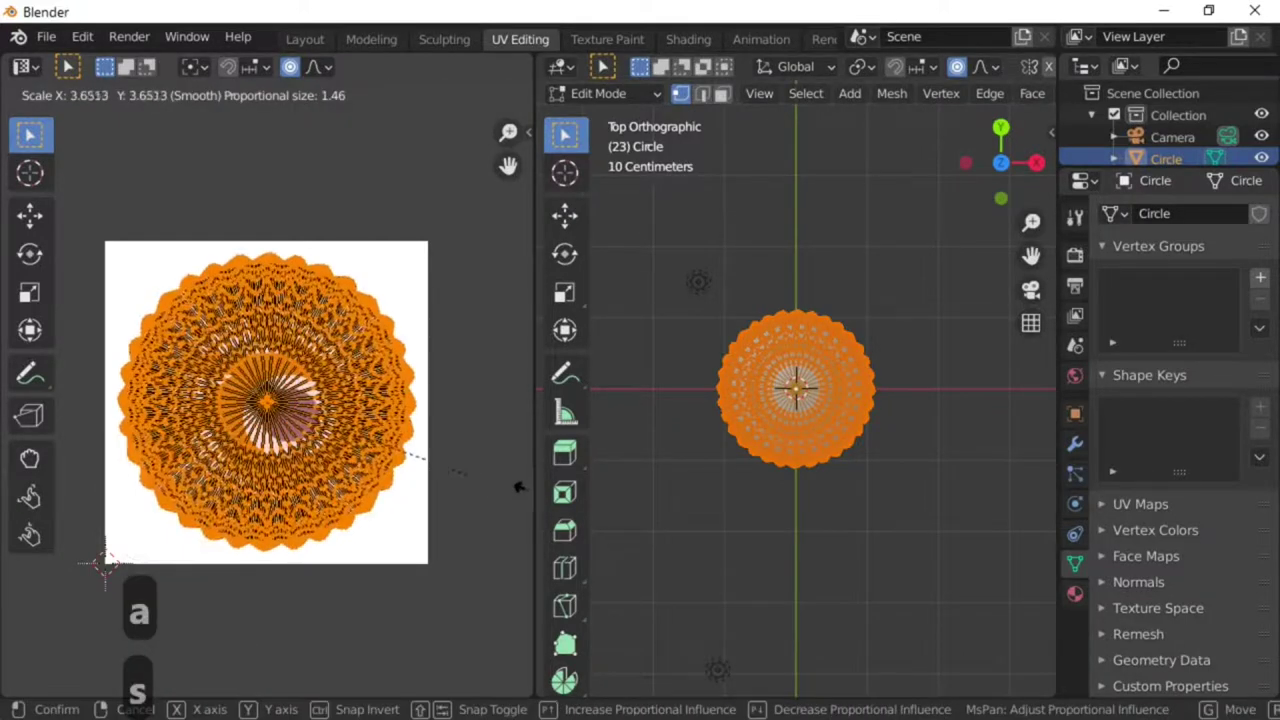
{"action": "left_click", "coordinate": [65, 499]}
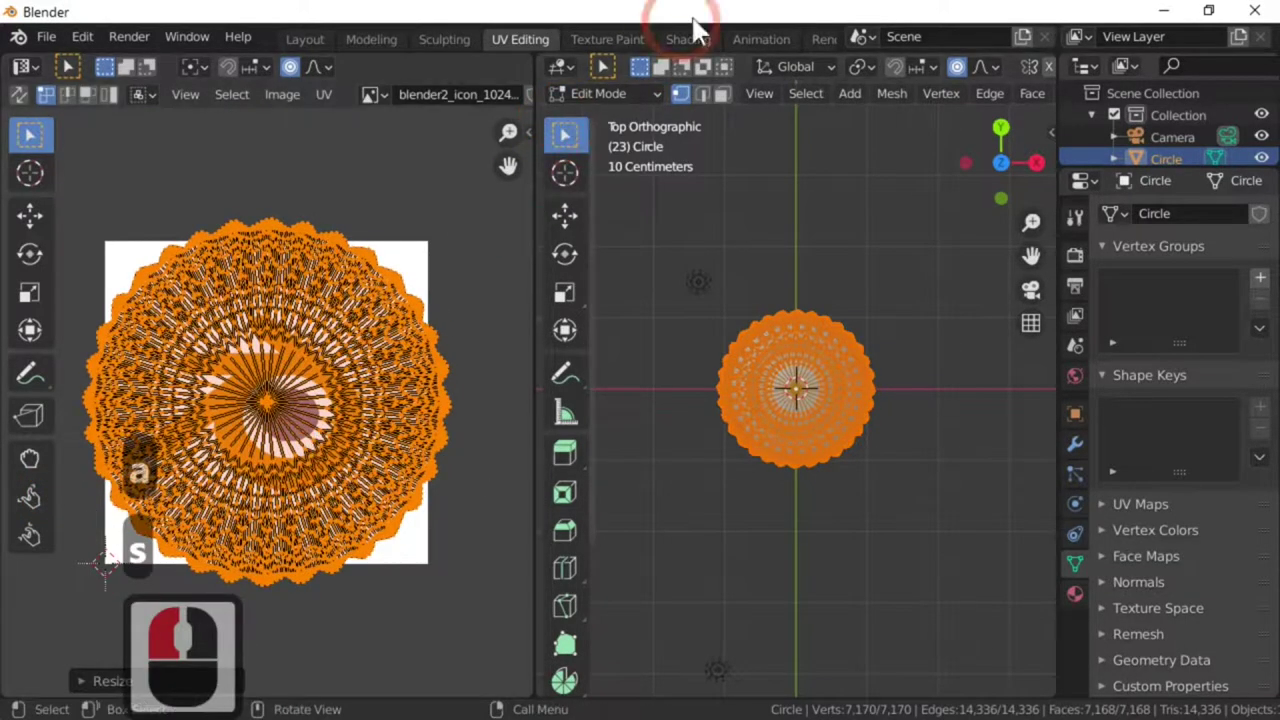
{"action": "scroll", "coordinate": [947, 58], "scroll_direction": "down", "scroll_amount": 12}
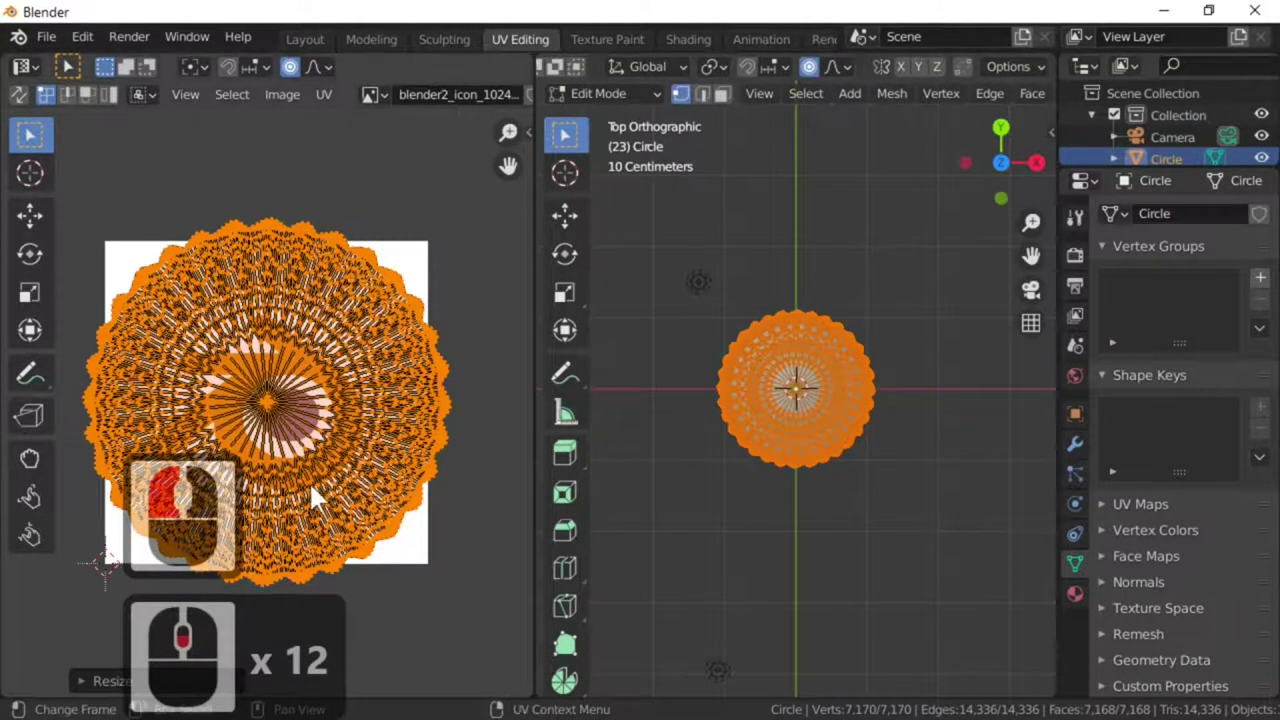
{"action": "key", "text": "Tab"}
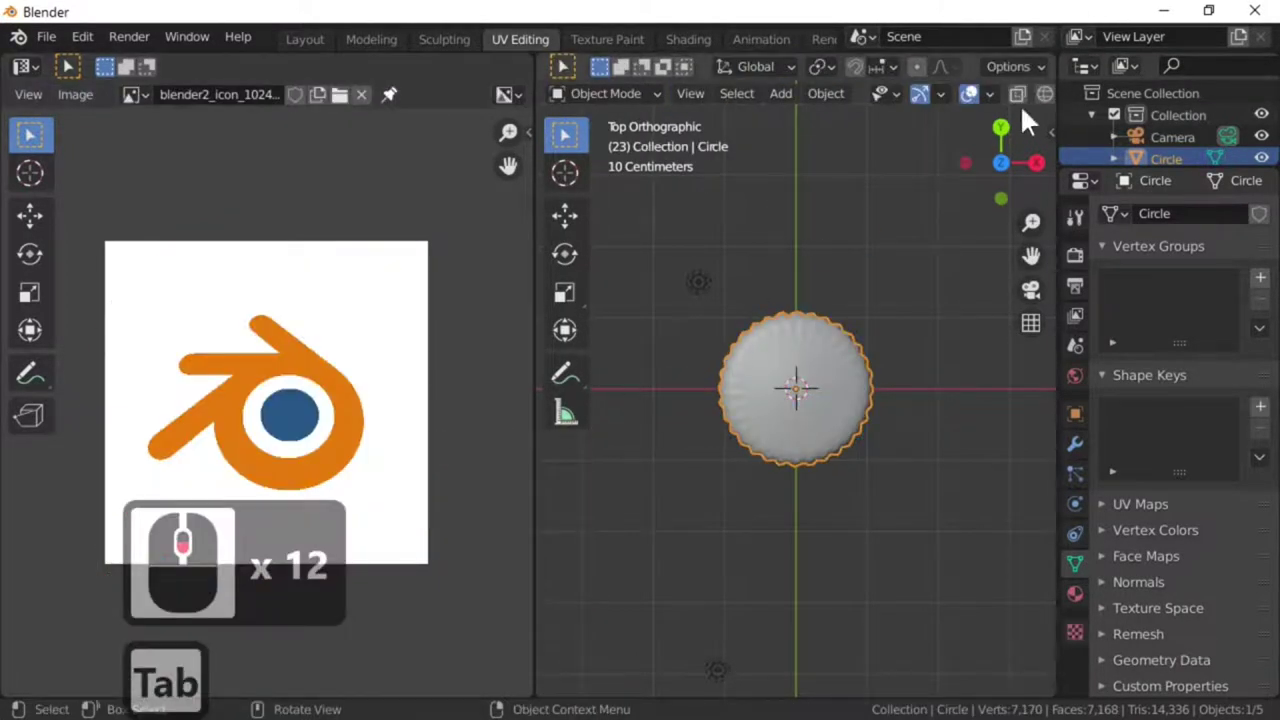
- Set the UV Editing workspace's 3D viewport to Rendered shading and check the logo's placement on the cap
{"action": "scroll", "coordinate": [881, 92], "scroll_direction": "down", "scroll_amount": 3}
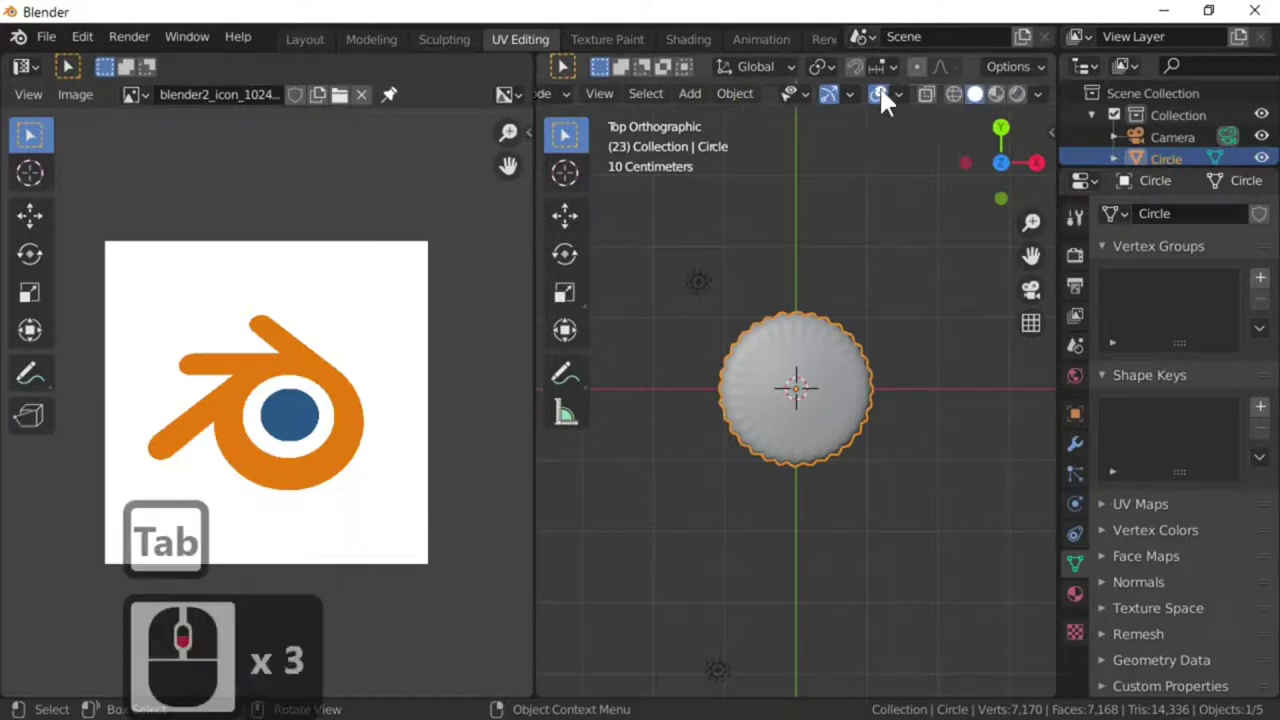
{"action": "left_click", "coordinate": [1017, 93]}
{"action": "scroll", "coordinate": [780, 552], "scroll_direction": "up", "scroll_amount": 4}
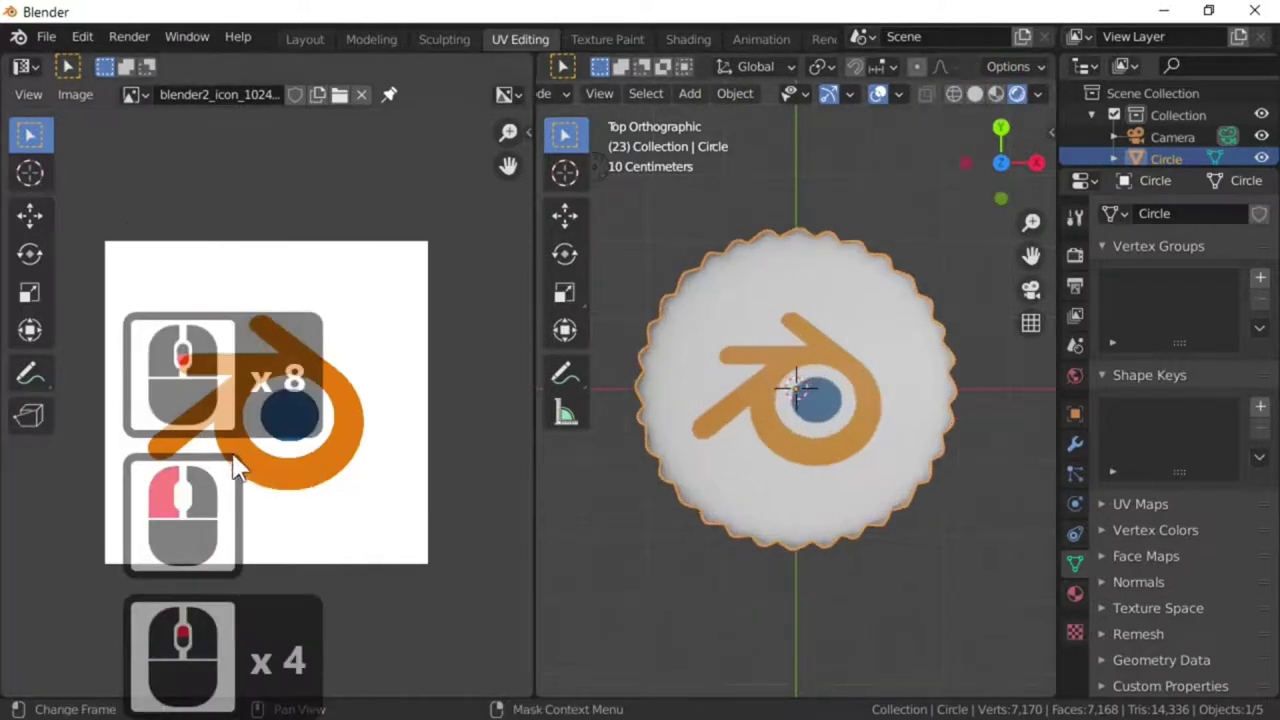
{"action": "middle_click_drag", "start_coordinate": [835, 412], "coordinate": [725, 335]}
{"action": "scroll", "coordinate": [768, 317], "scroll_direction": "down", "scroll_amount": 3}
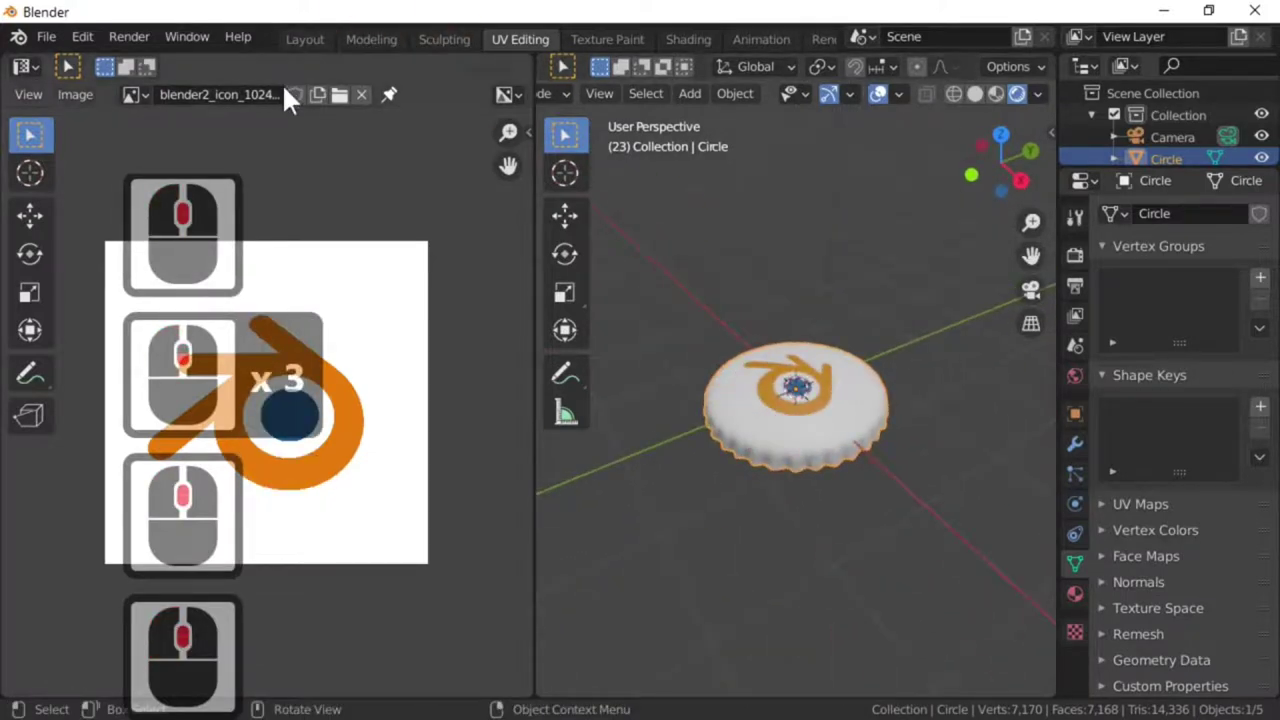
- Return to the Modeling workspace and examine the textured cap's top and crimped edge from several sides
{"action": "left_click", "coordinate": [371, 39]}
{"action": "scroll", "coordinate": [682, 465], "scroll_direction": "up", "scroll_amount": 4}
{"action": "middle_click_drag", "start_coordinate": [682, 465], "coordinate": [622, 358]}
{"action": "scroll", "coordinate": [622, 358], "scroll_direction": "down", "scroll_amount": 2}
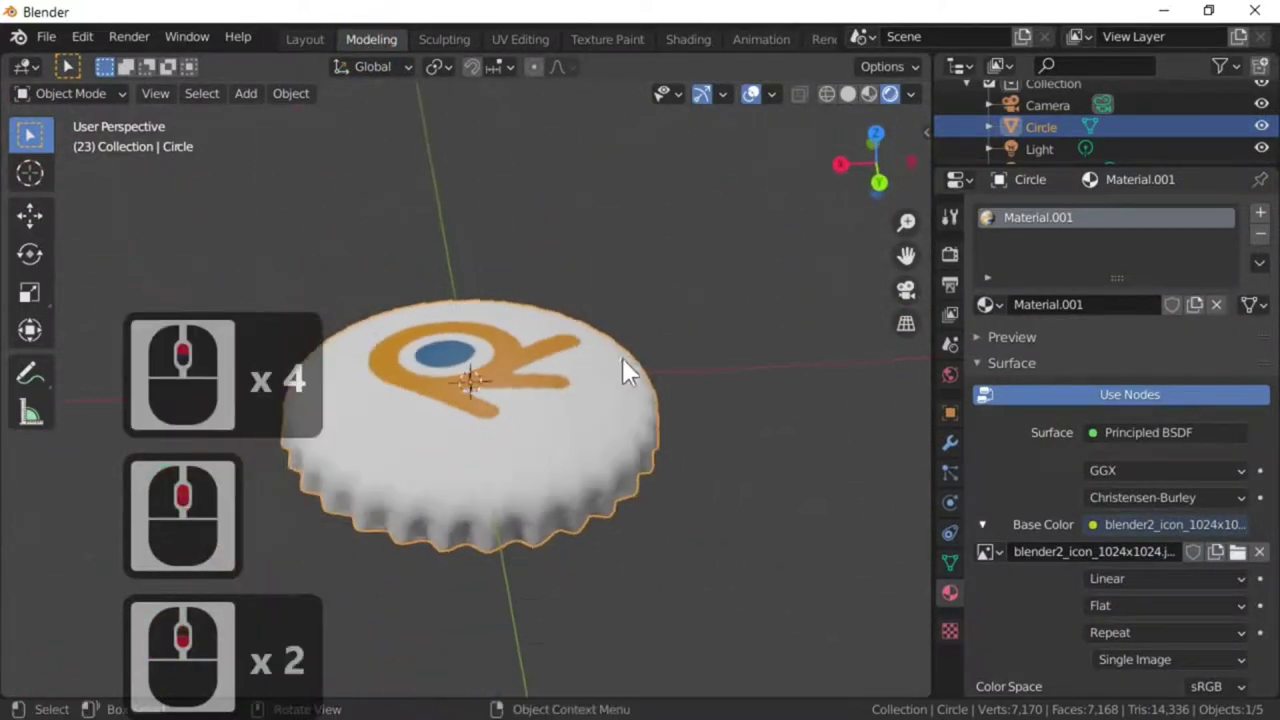
{"action": "middle_click_drag", "start_coordinate": [548, 447], "coordinate": [855, 415]}
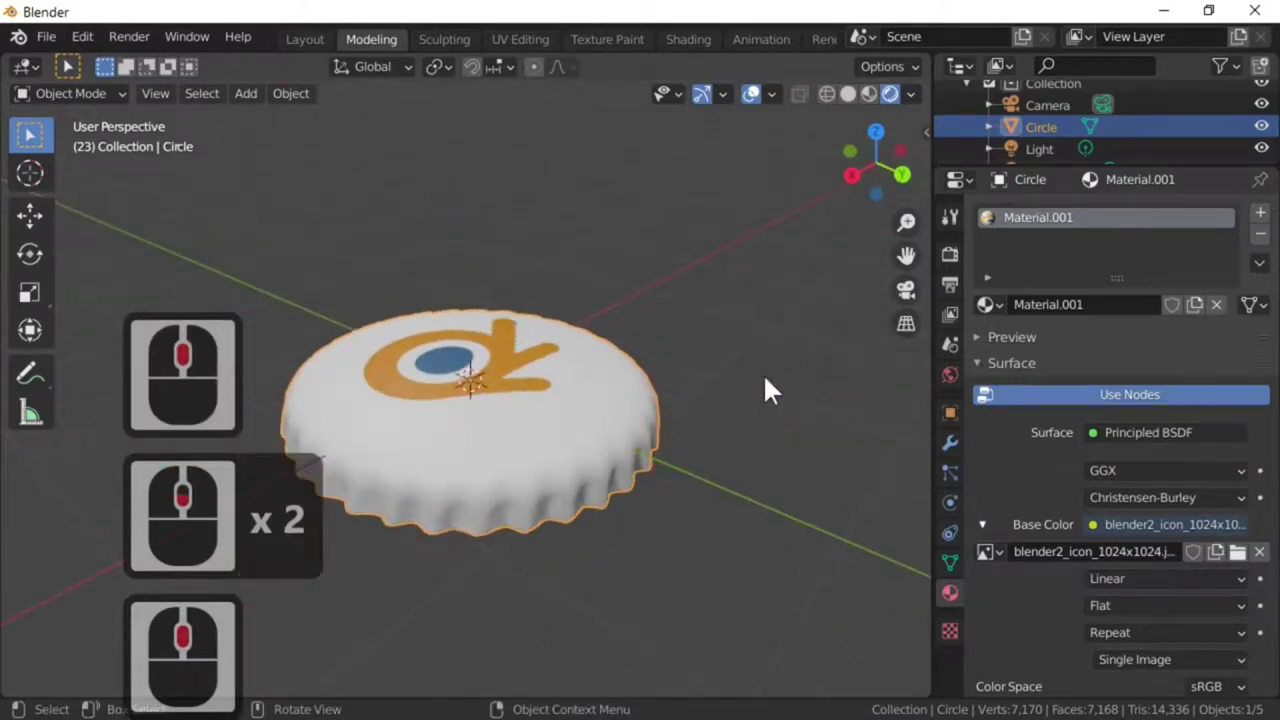
{"action": "middle_click_drag", "start_coordinate": [765, 380], "coordinate": [617, 520]}
{"action": "scroll", "coordinate": [597, 531], "scroll_direction": "up", "scroll_amount": 6}
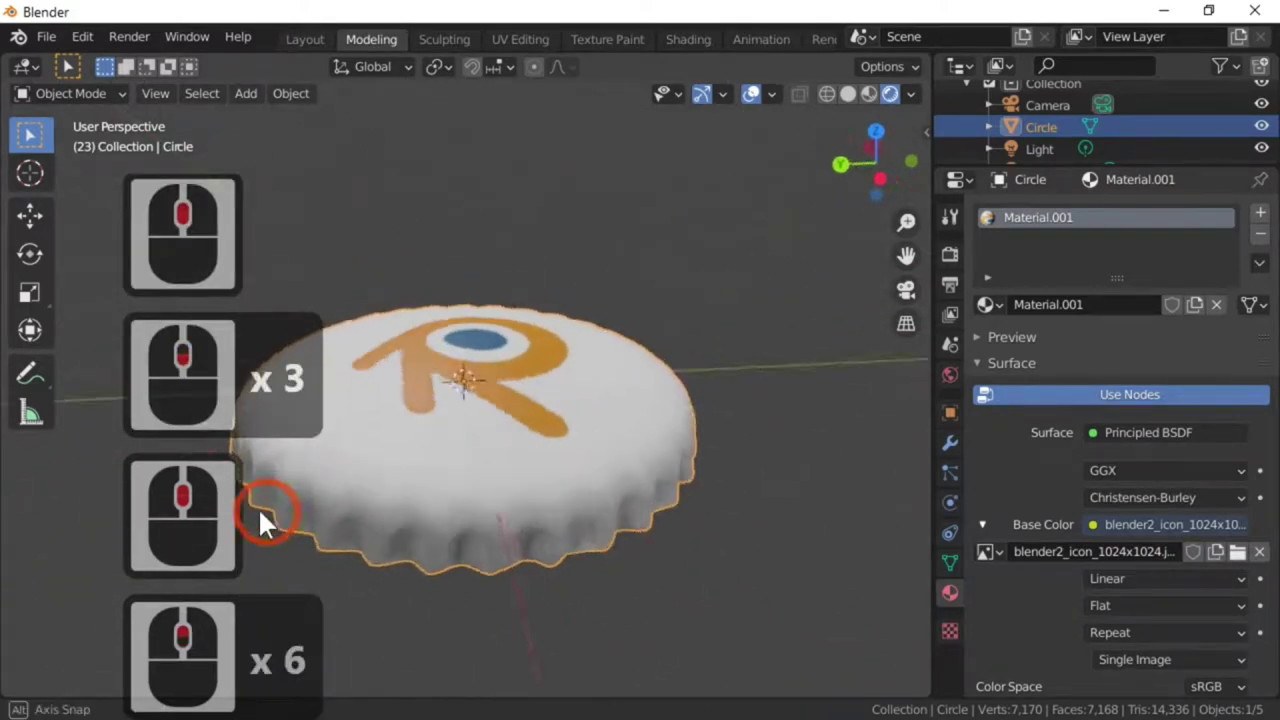
{"action": "middle_click_drag", "start_coordinate": [260, 515], "coordinate": [677, 480]}
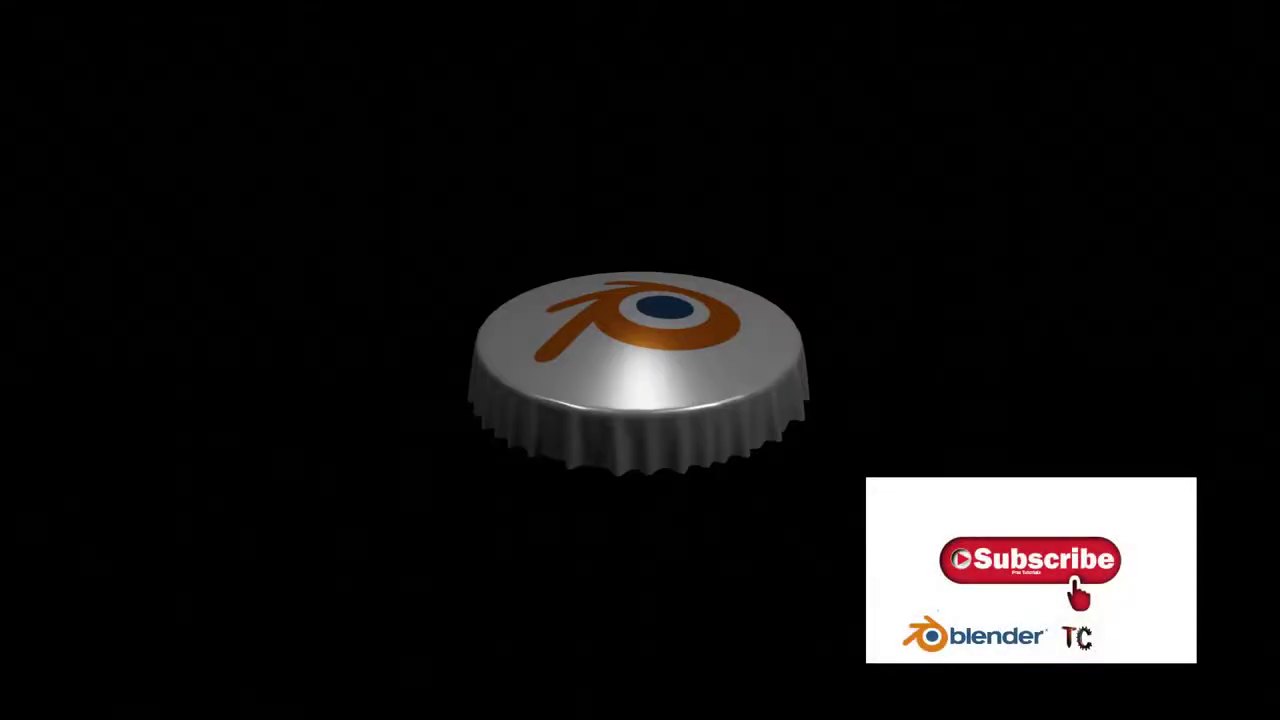
- Close the rendered image of the cap
{"action": "key", "text": "Escape"}
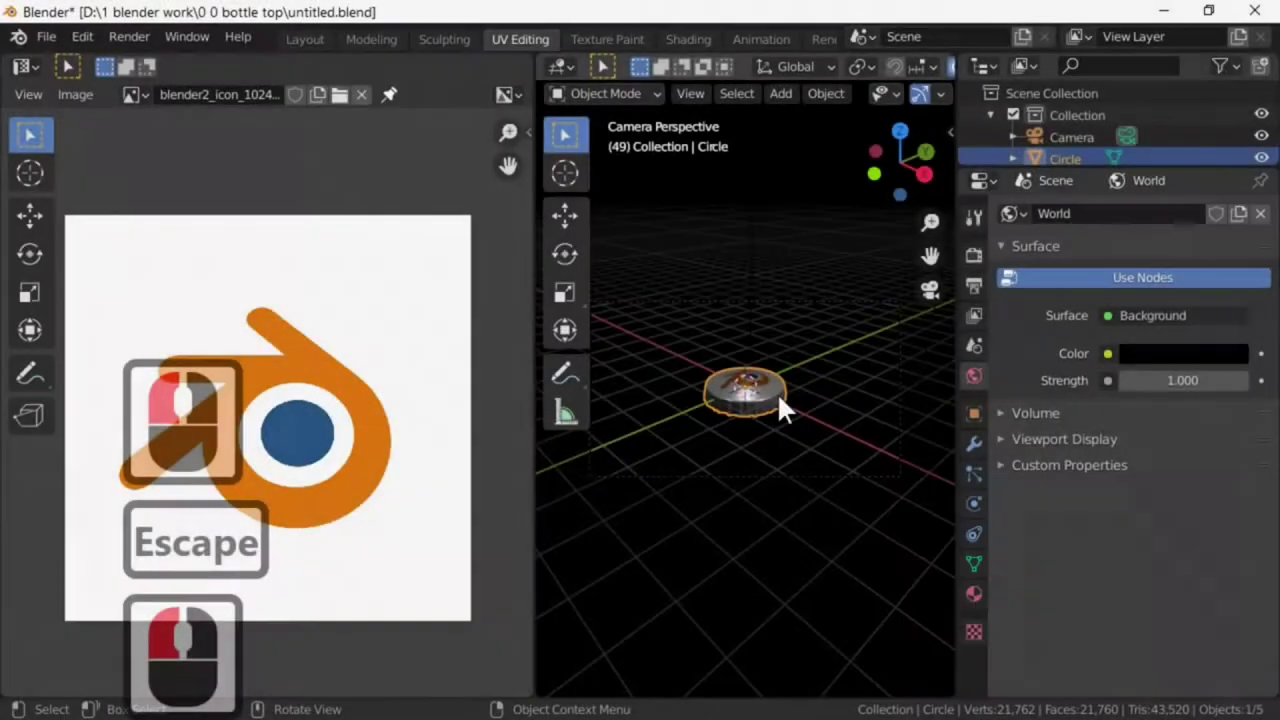
{"action": "key", "text": "r"}
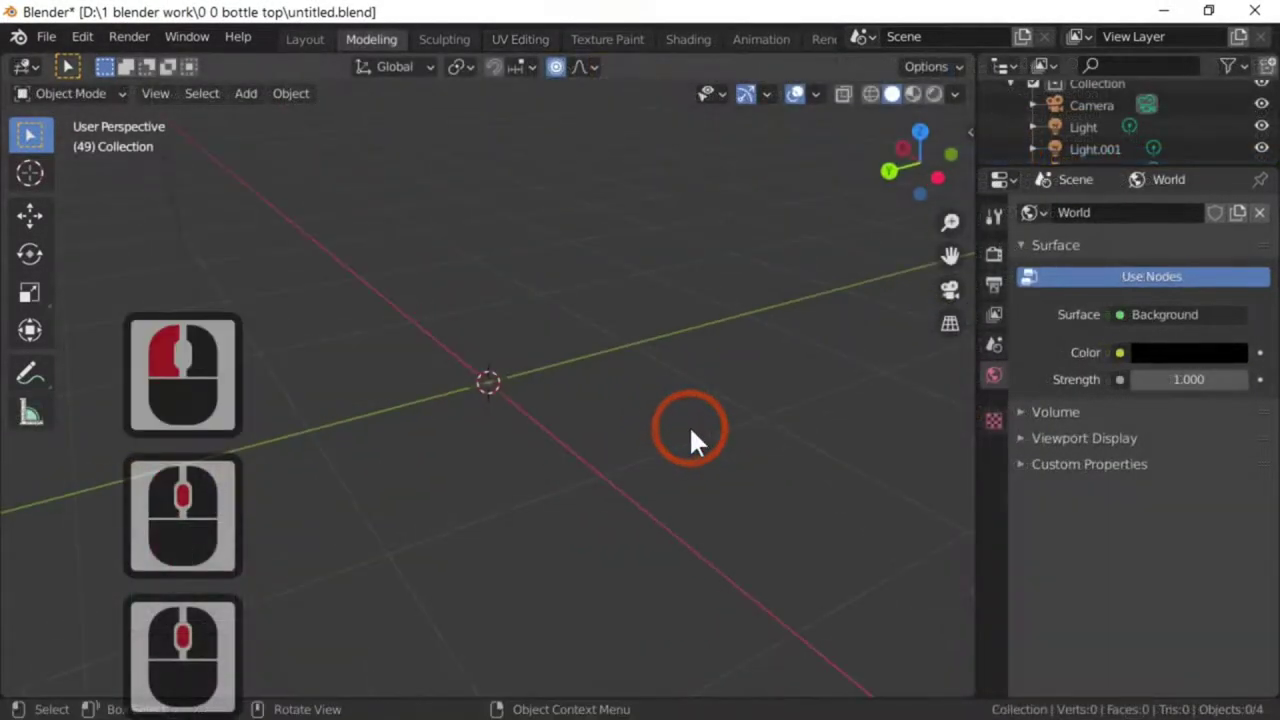
{"action": "key", "text": "Tab"}
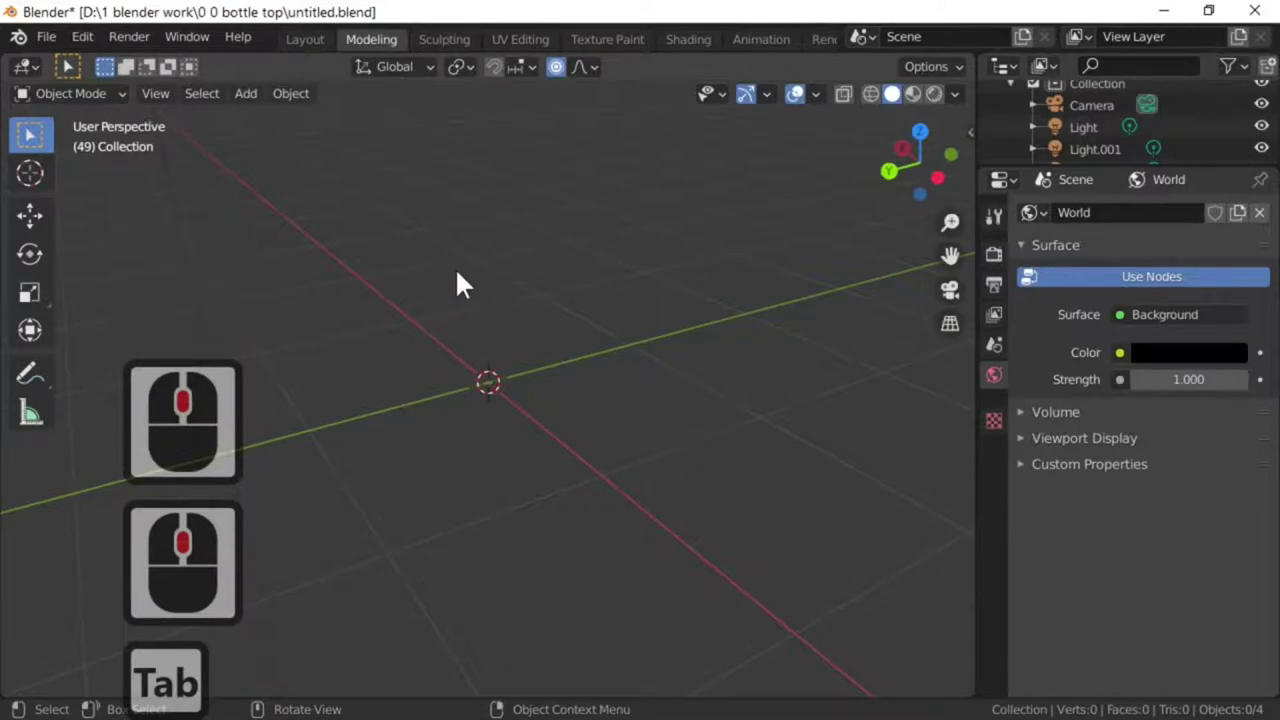
{"action": "mouse_move", "coordinate": [670, 388]}
{"action": "middle_mouse_down"}
{"action": "mouse_move", "coordinate": [629, 390]}
{"action": "mouse_move", "coordinate": [655, 398]}
{"action": "middle_mouse_up"}
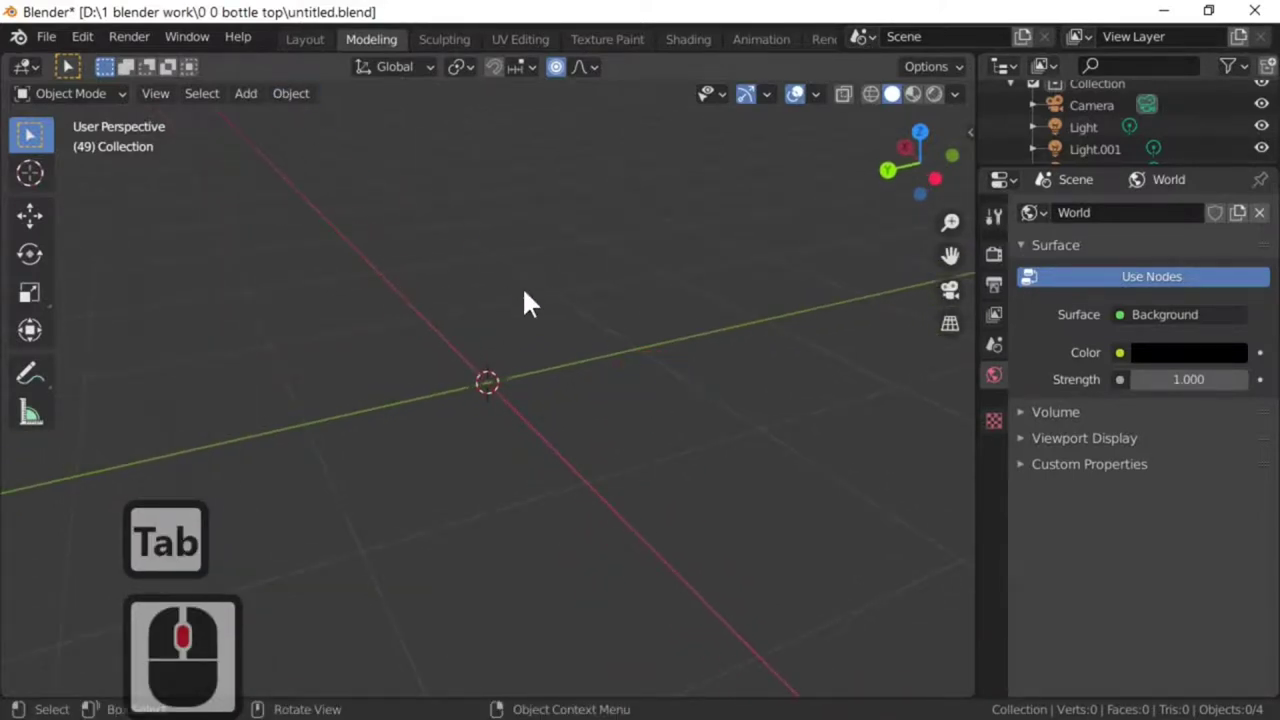
{"action": "middle_click_drag", "start_coordinate": [527, 302], "coordinate": [558, 310]}
{"action": "middle_click", "coordinate": [300, 130]}
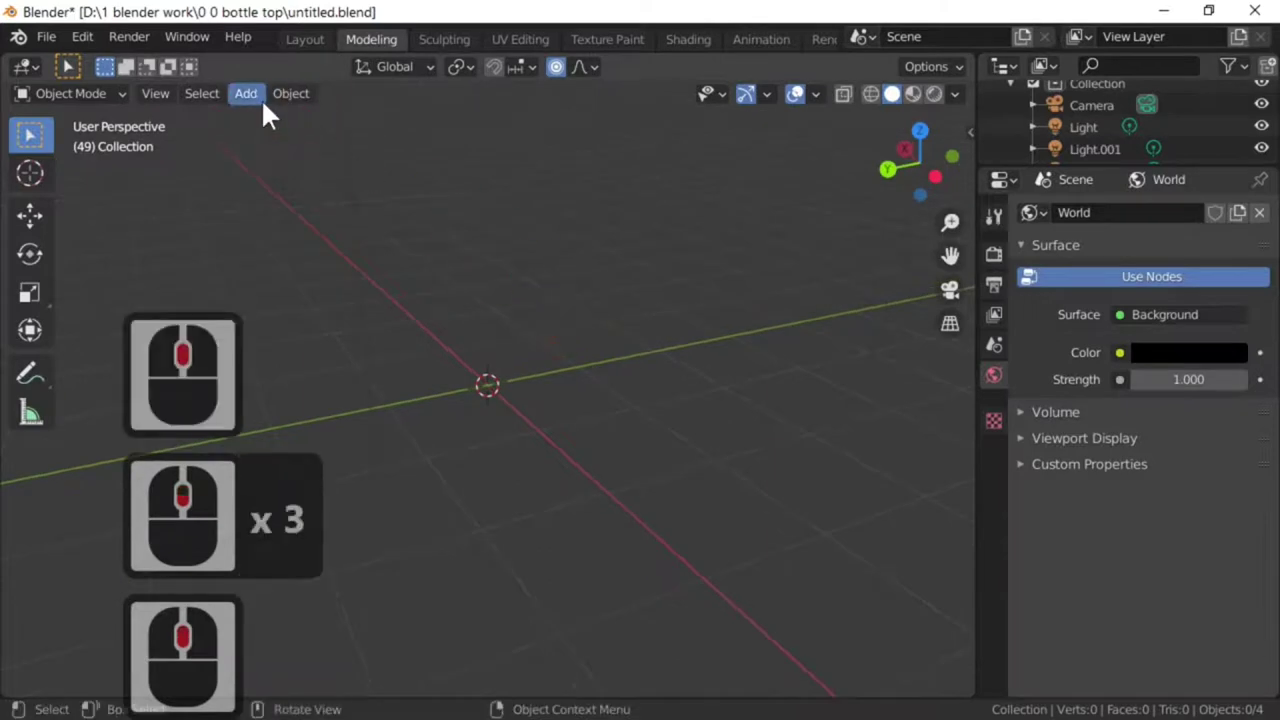
{"action": "middle_click_drag", "start_coordinate": [456, 337], "coordinate": [455, 314]}
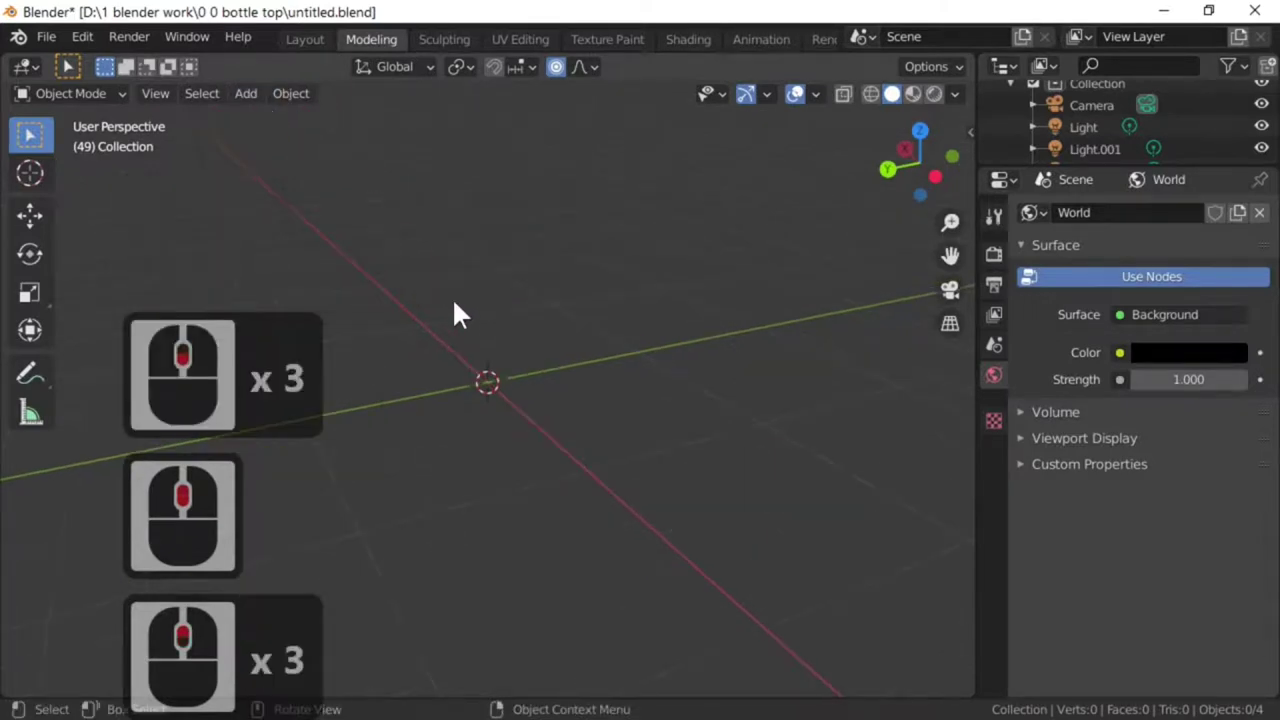
{"action": "left_click", "coordinate": [291, 93]}
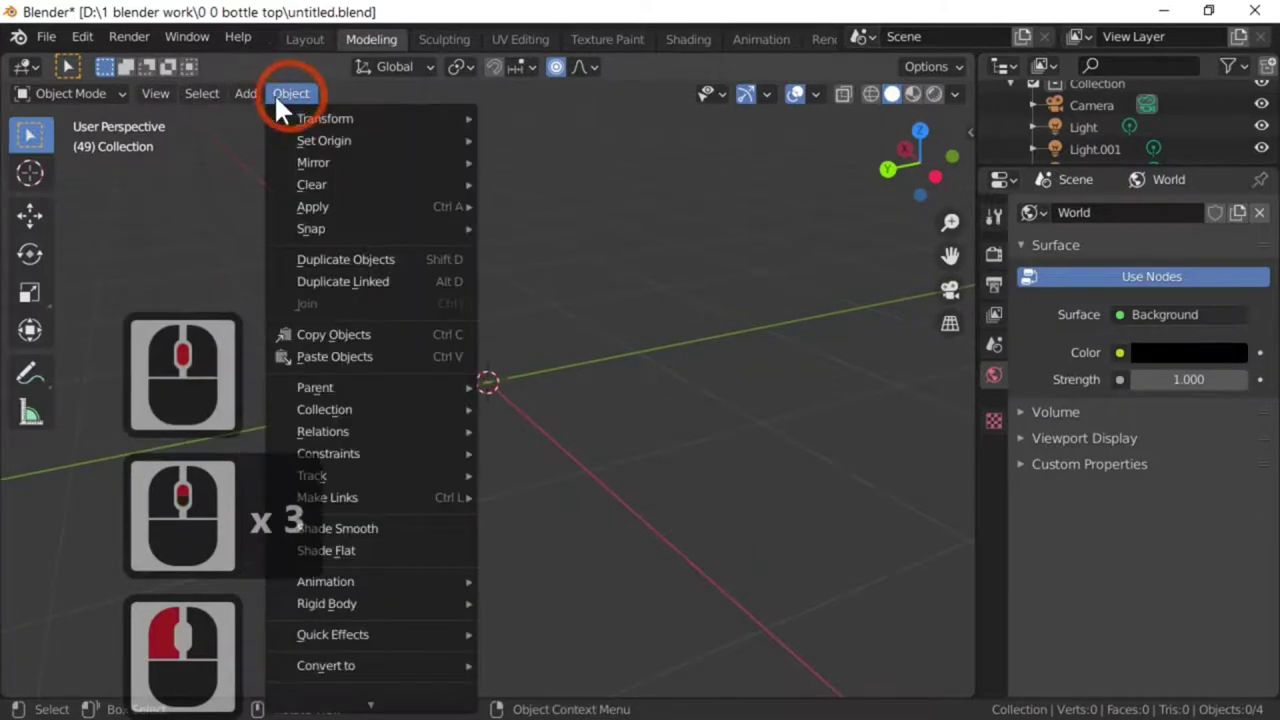
- Add a mesh cylinder at the origin, scale it by 0.5 overall, and flatten it by 0.1 along Z
{"action": "mouse_move", "coordinate": [256, 90]}
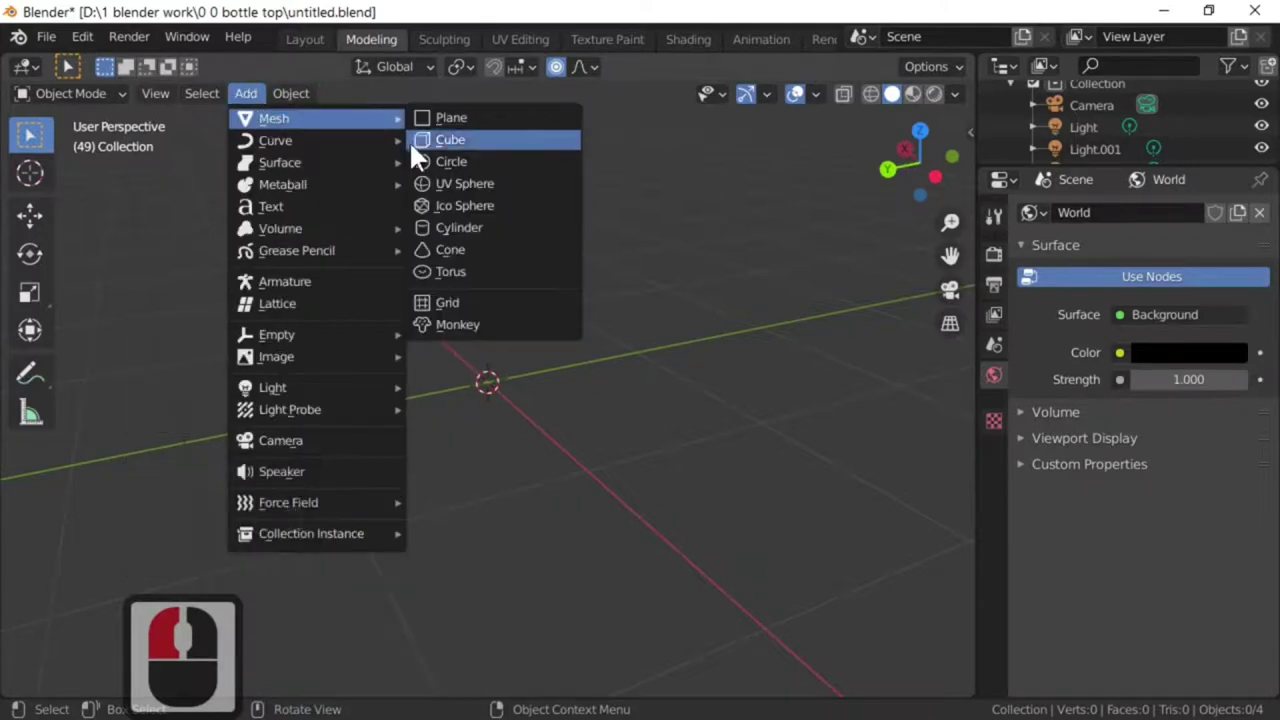
{"action": "left_click", "coordinate": [480, 227]}
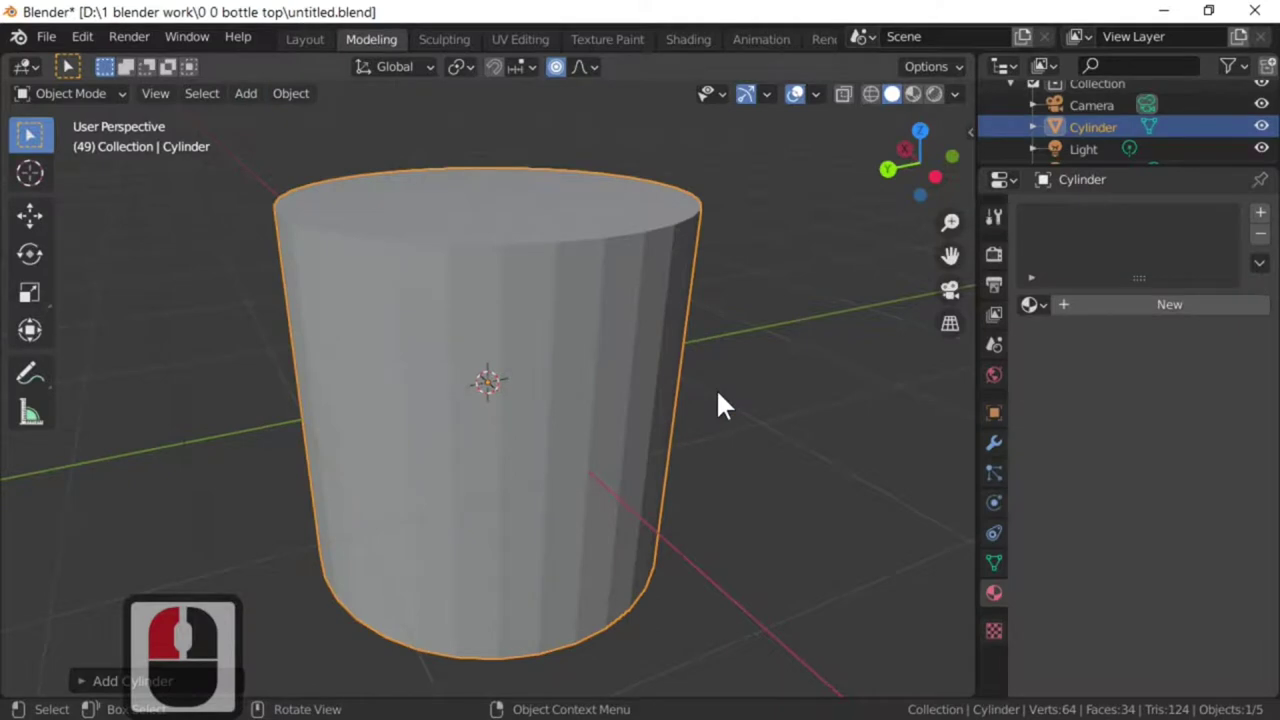
{"action": "type", "text": "s.5"}
{"action": "key", "text": "Return"}
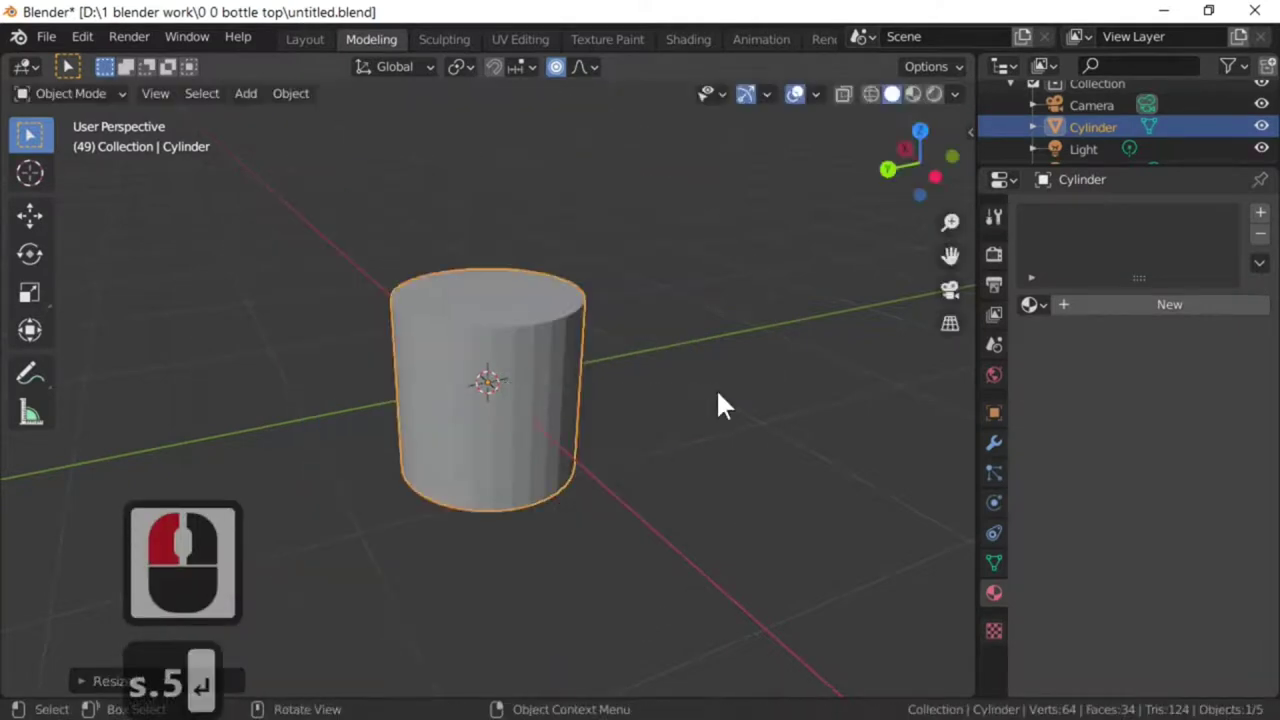
{"action": "key", "text": "s"}
{"action": "type", "text": "z"}
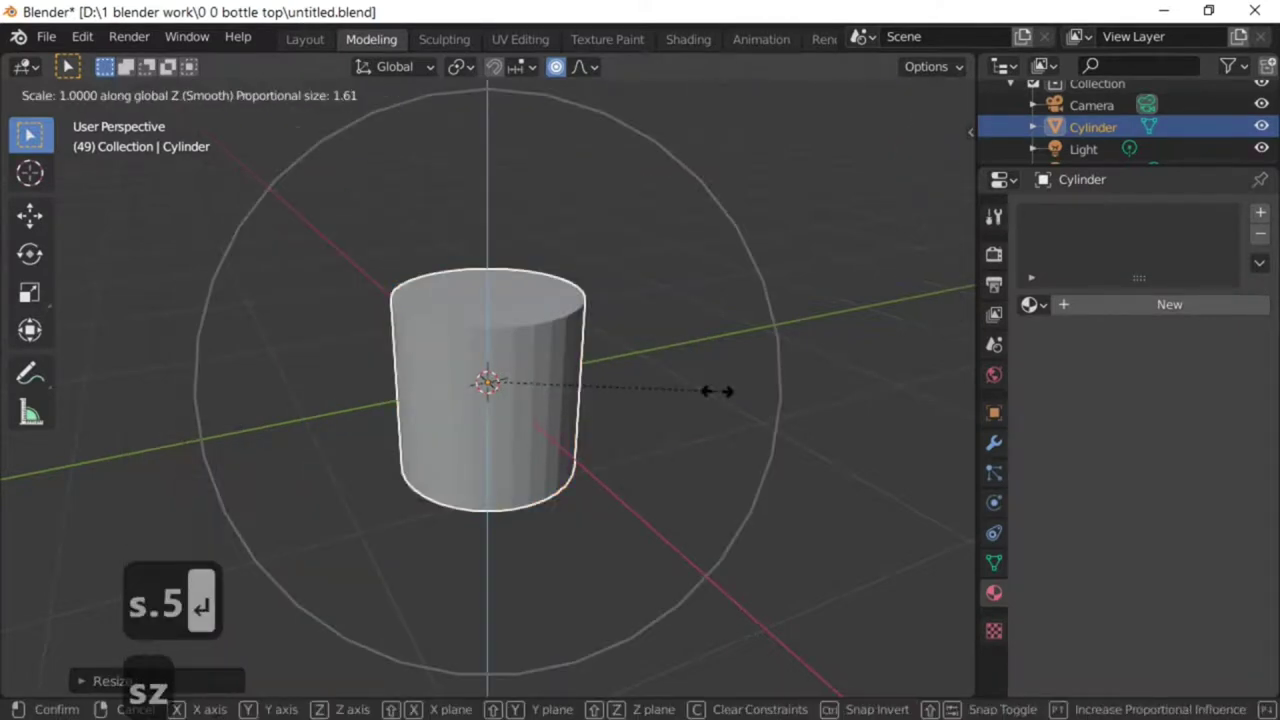
{"action": "type", "text": ".1"}
{"action": "key", "text": "Return"}
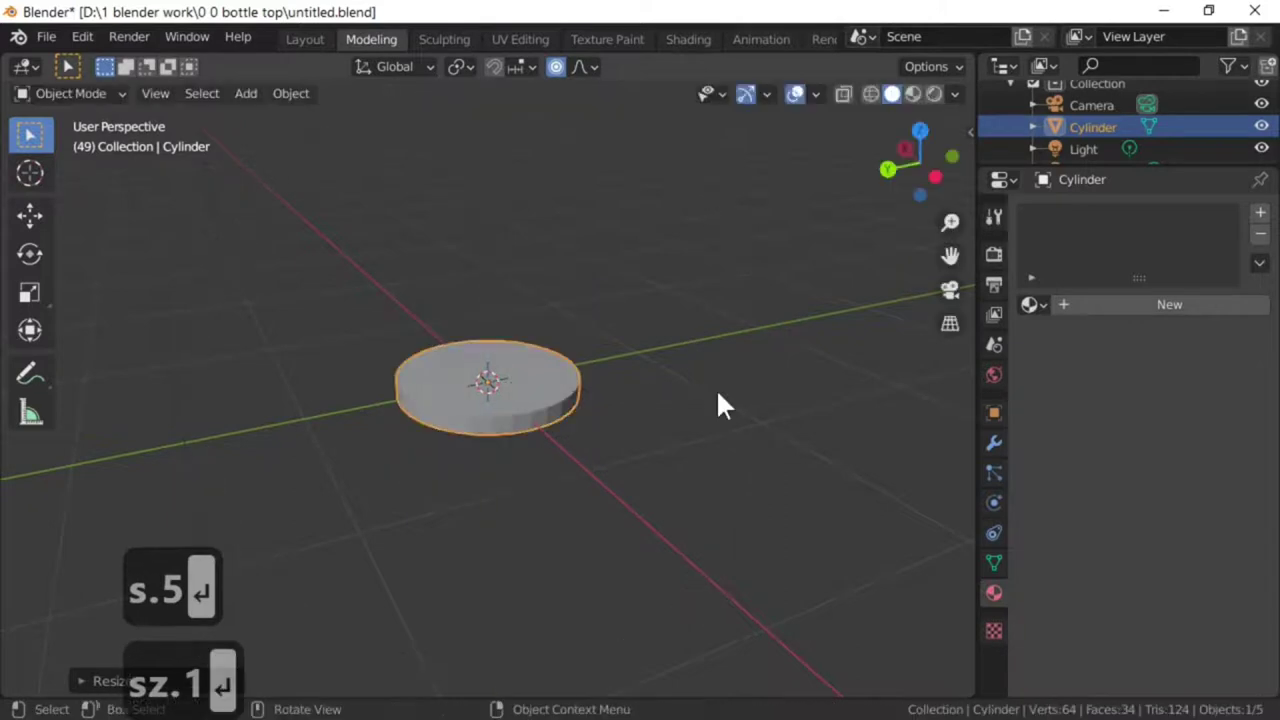
- Enlarge the disc to about twice its width and thin it along Z to about 0.28 of its height
{"action": "middle_click_drag", "start_coordinate": [744, 386], "coordinate": [708, 437]}
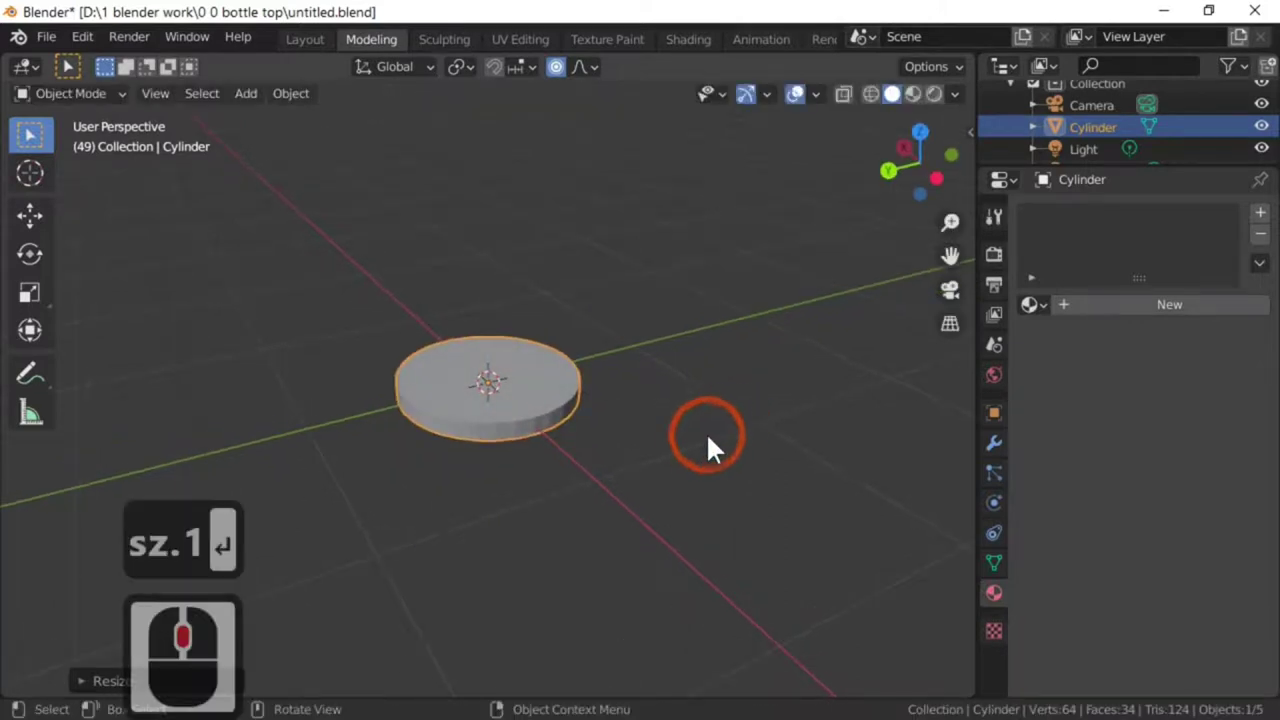
{"action": "key", "text": "s"}
{"action": "left_click", "coordinate": [925, 455]}
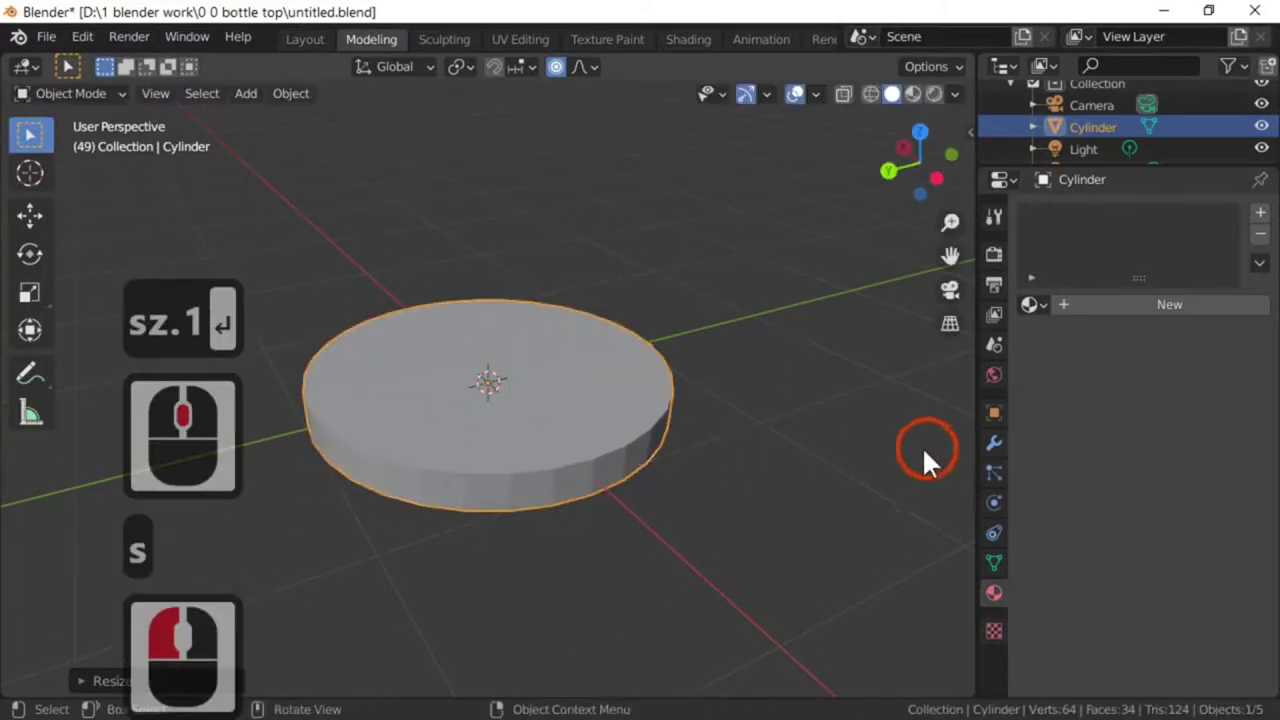
{"action": "key", "text": "s"}
{"action": "key", "text": "z"}
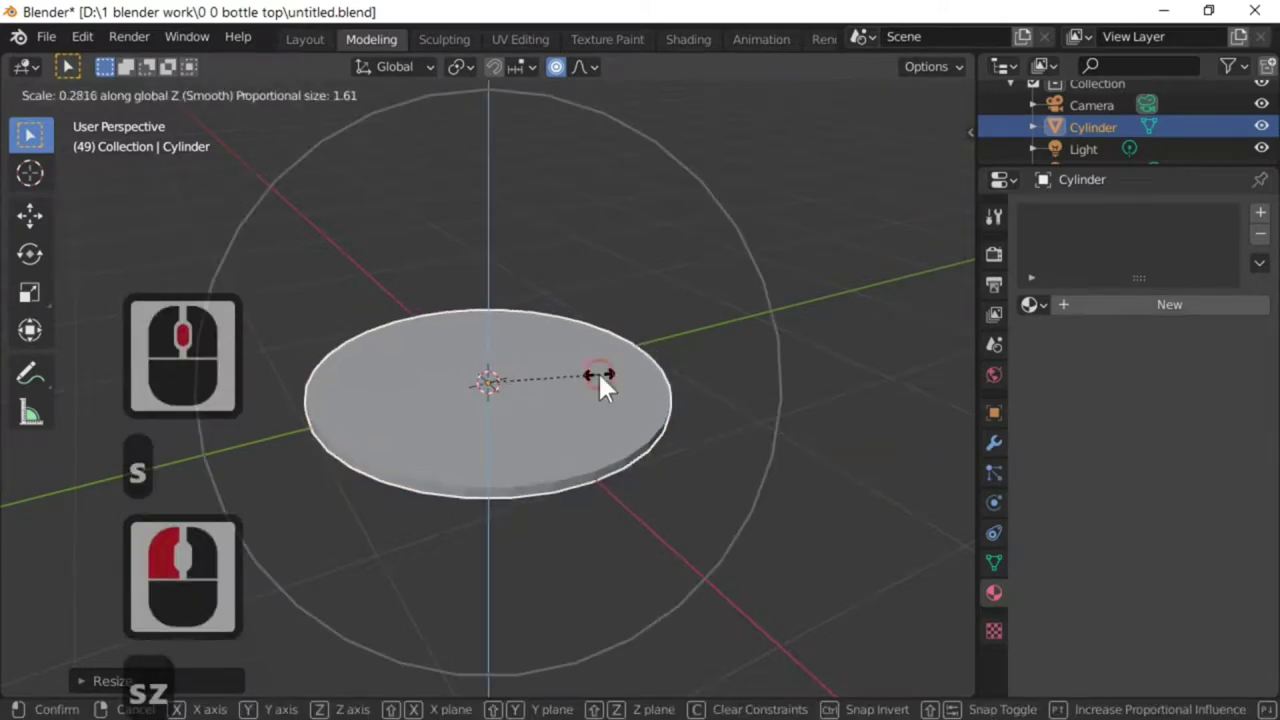
{"action": "left_click", "coordinate": [600, 378]}
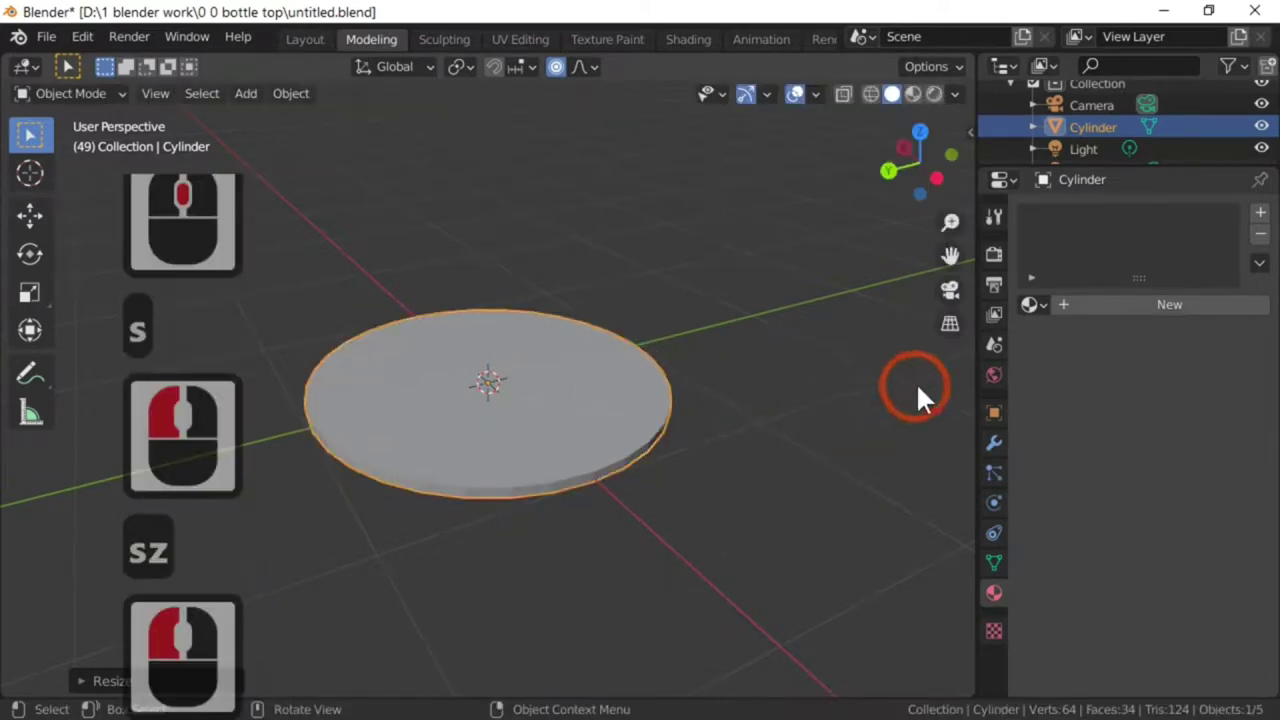
- Enable Collision physics on the flattened cylinder, keeping Object Mode active
{"action": "left_click", "coordinate": [994, 502]}
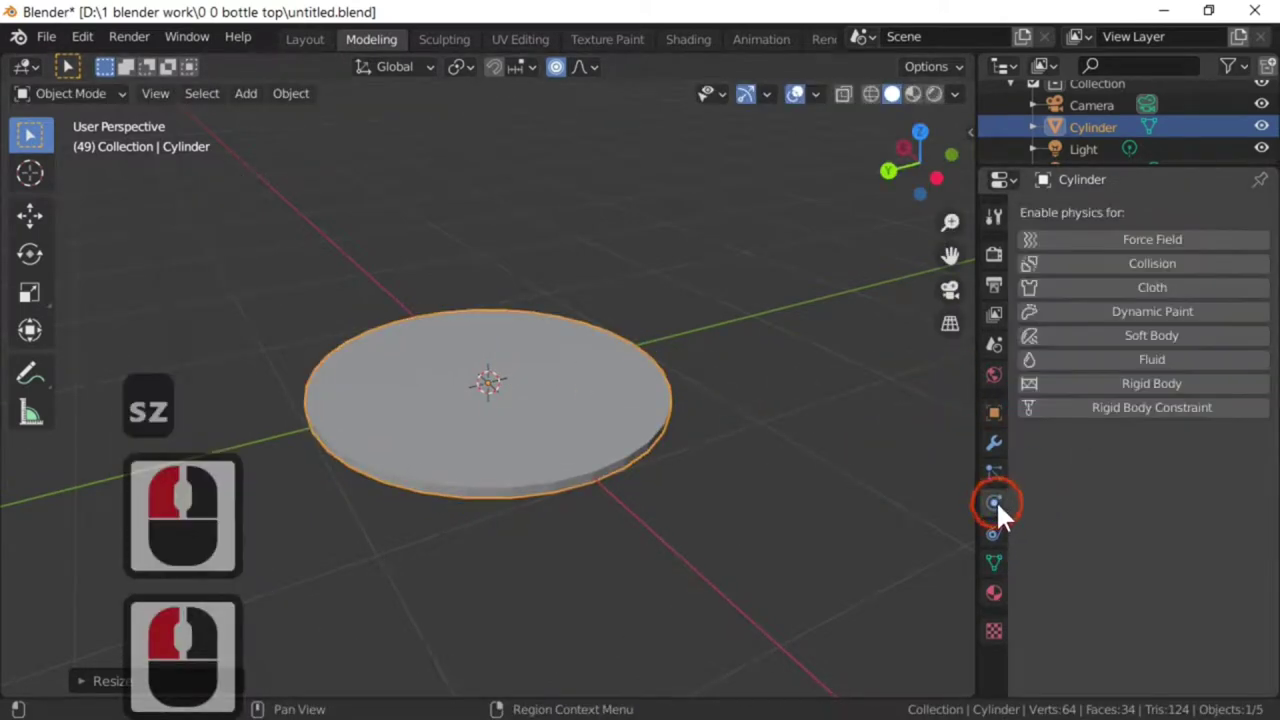
{"action": "left_click", "coordinate": [1122, 265]}
{"action": "middle_click_drag", "start_coordinate": [785, 457], "coordinate": [831, 458]}
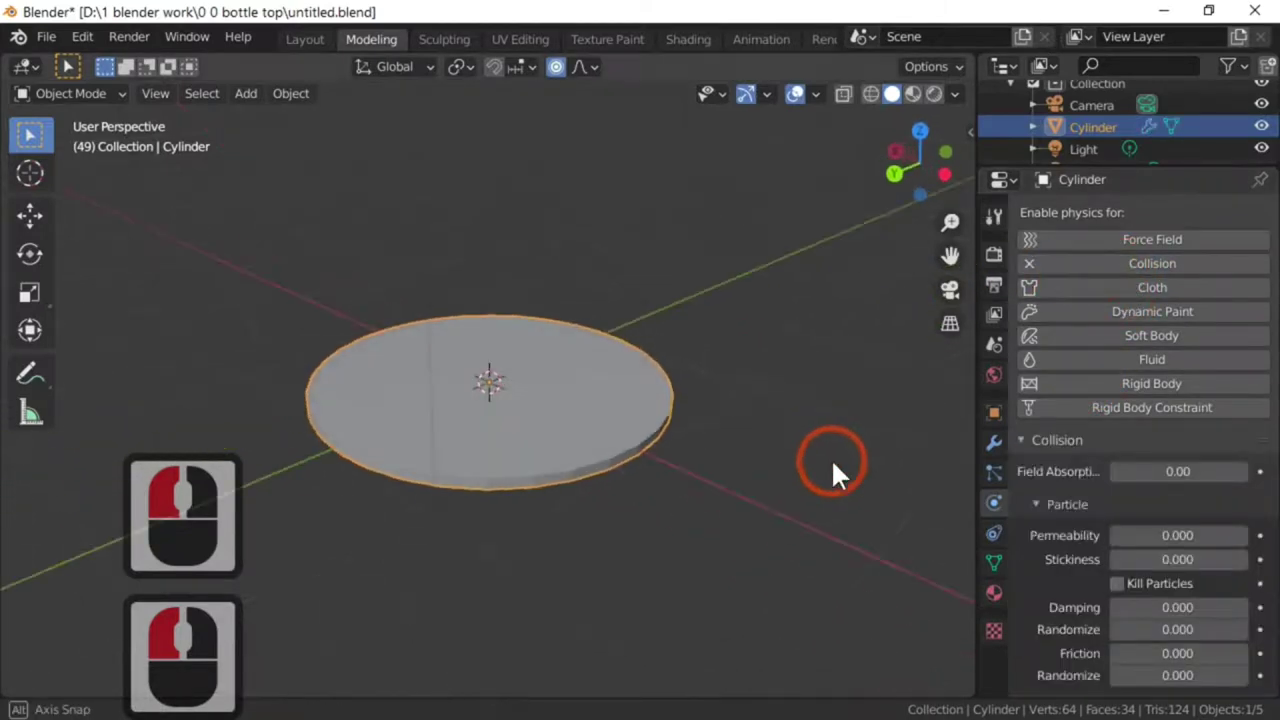
{"action": "key", "text": "Tab"}
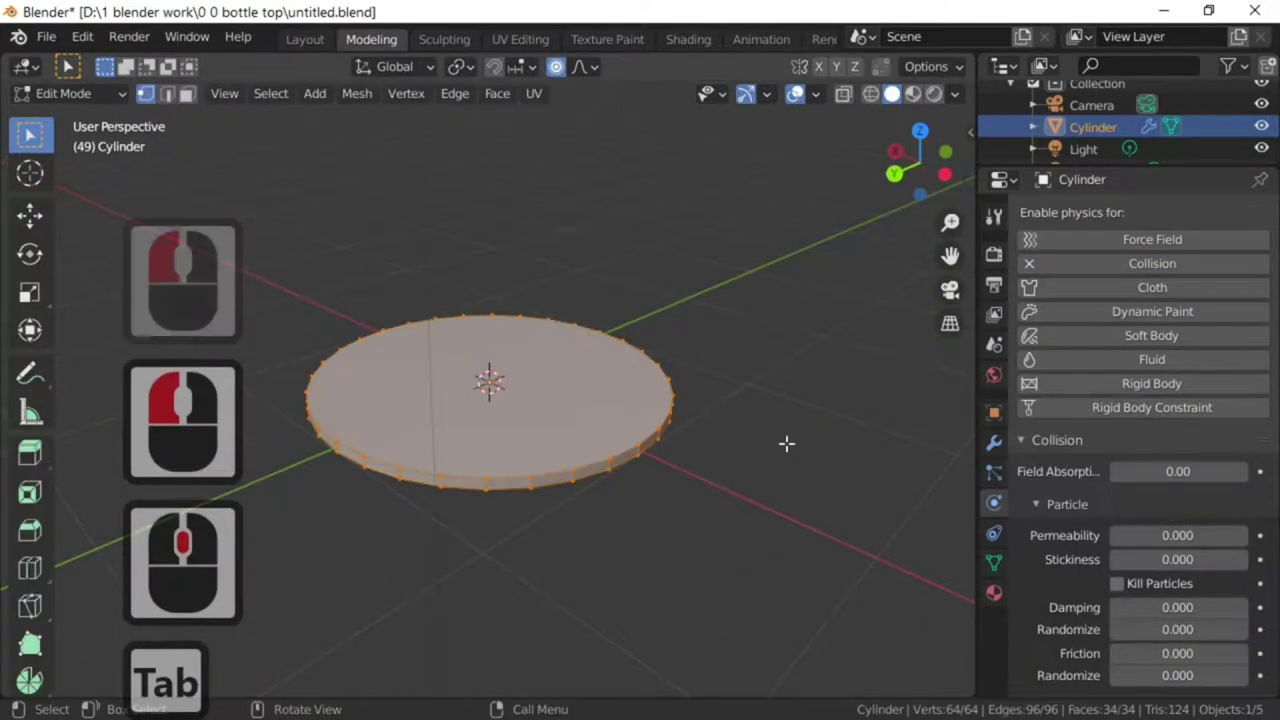
{"action": "key", "text": "Tab"}
- Add a mesh circle centred on the disc and scale it down slightly
{"action": "left_click", "coordinate": [246, 93]}
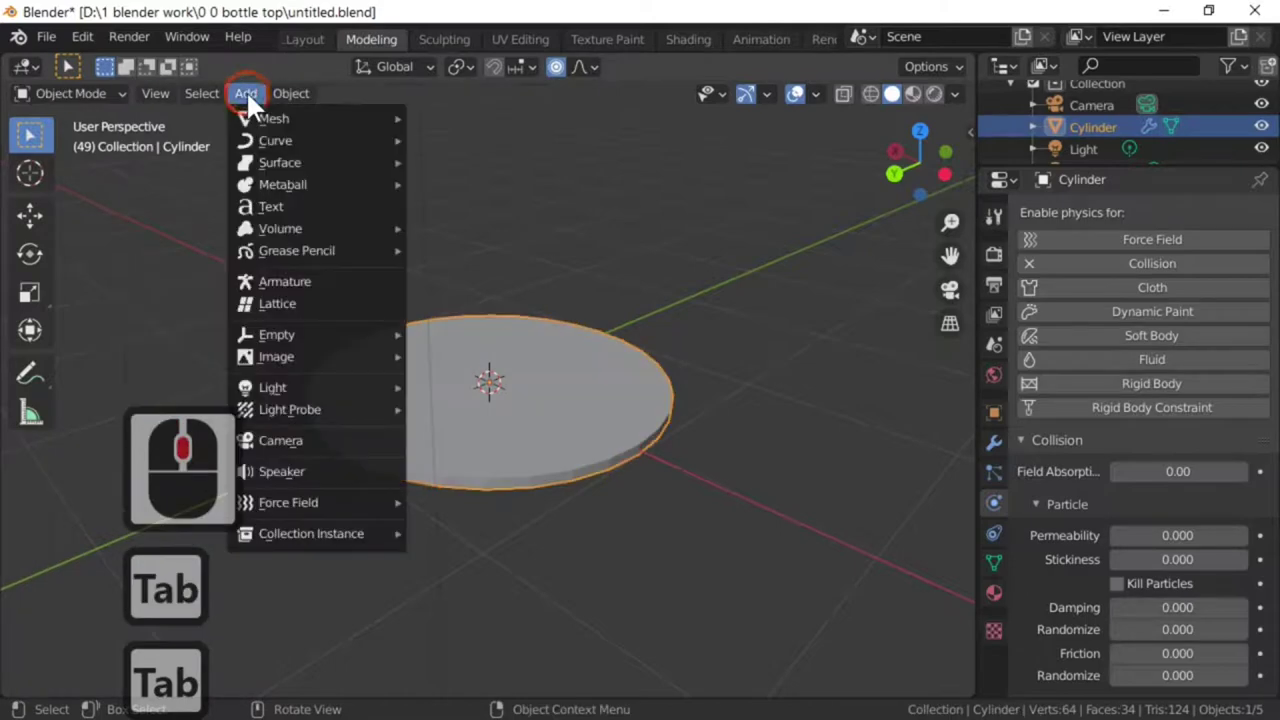
{"action": "mouse_move", "coordinate": [268, 118]}
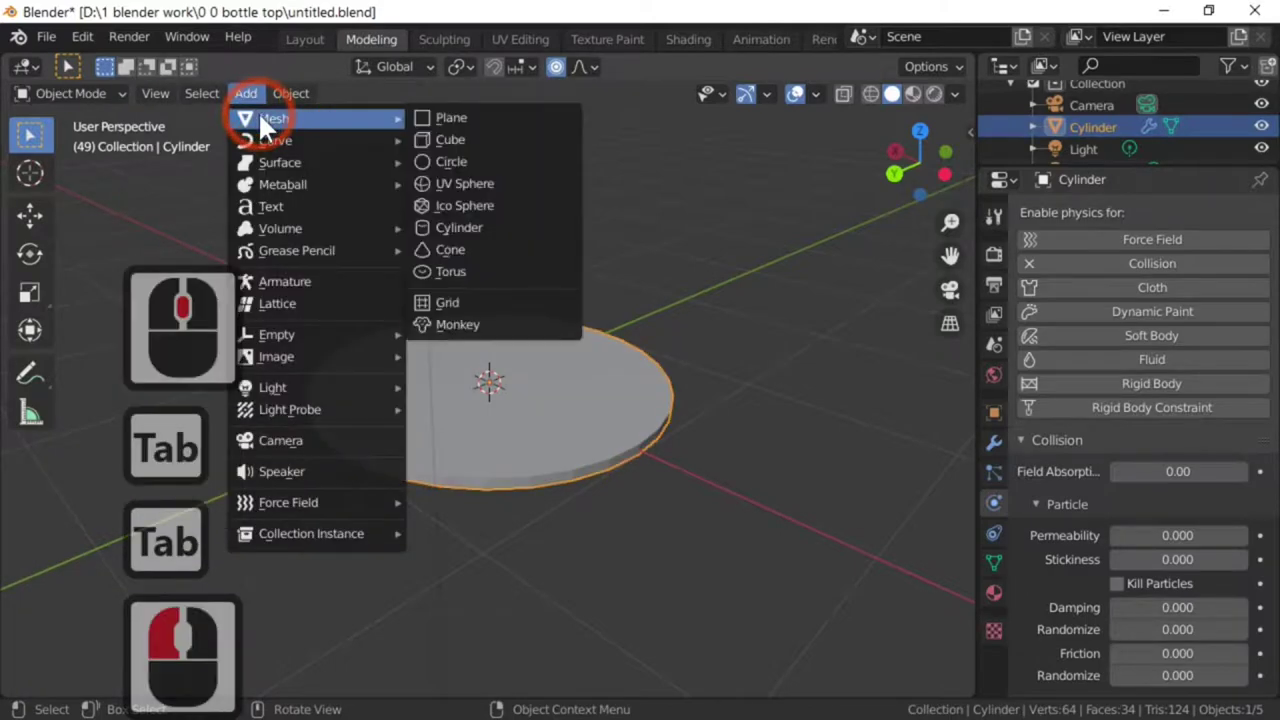
{"action": "left_click", "coordinate": [466, 161]}
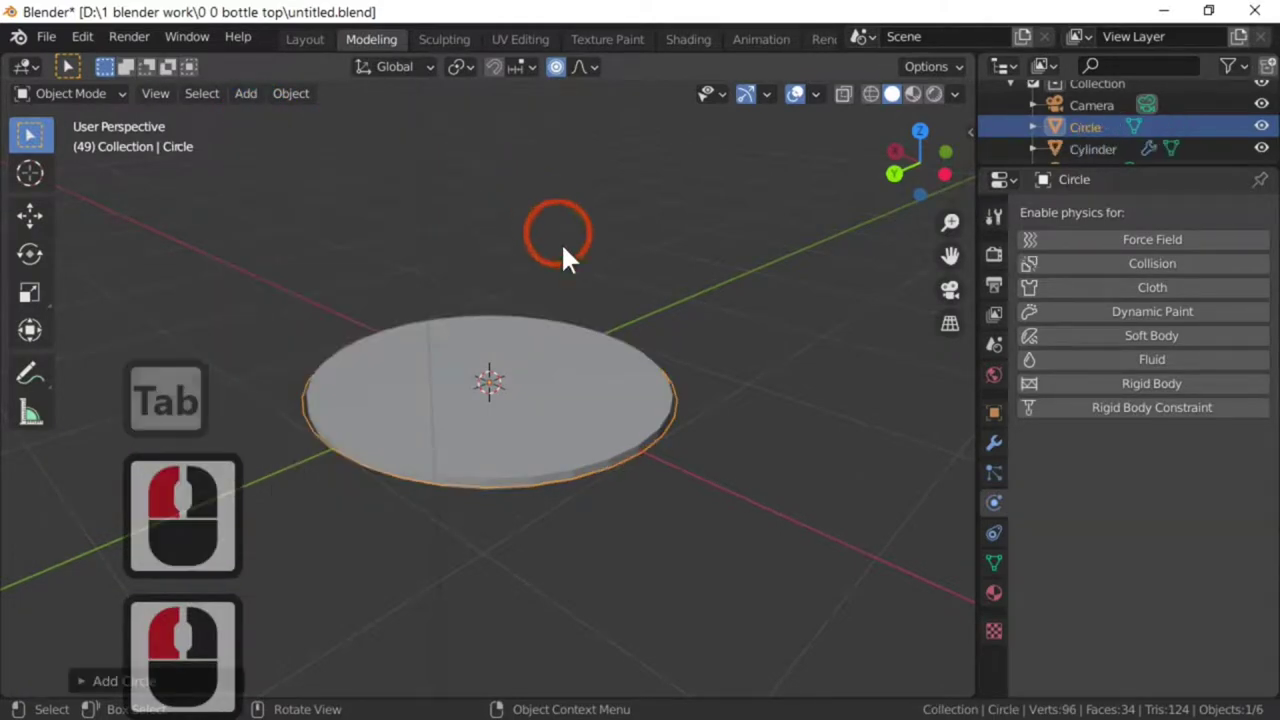
{"action": "key", "text": "s"}
{"action": "left_click", "coordinate": [594, 303]}
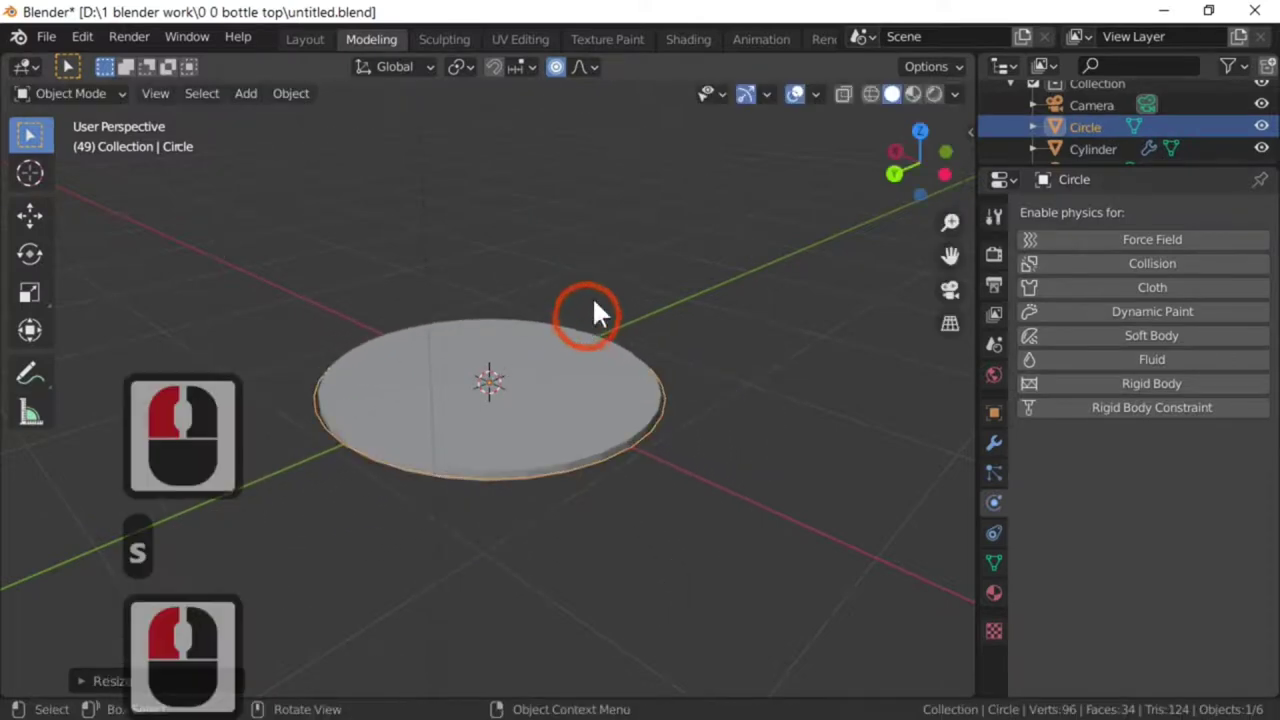
- With proportional editing off, enlarge the circle to about 1.5 times the disc's diameter and raise it along Z just above the disc
{"action": "left_click", "coordinate": [560, 68]}
{"action": "left_click", "coordinate": [590, 370]}
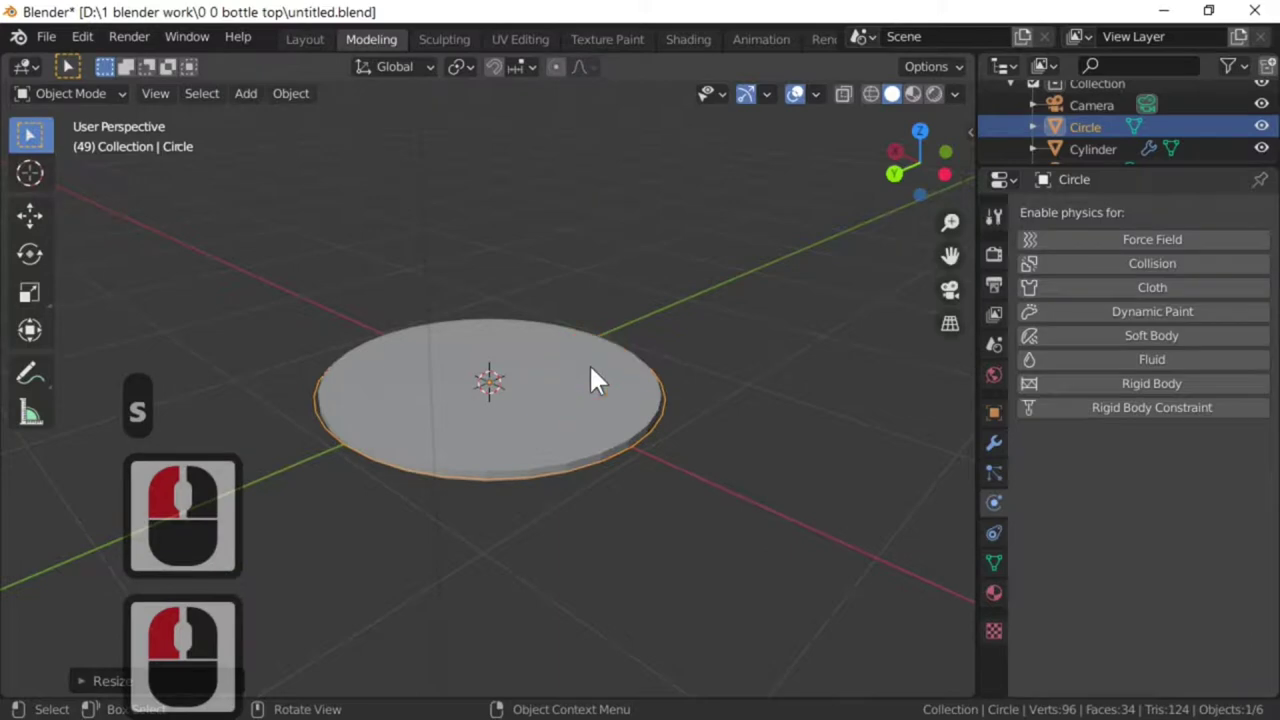
{"action": "key", "text": "s"}
{"action": "left_click", "coordinate": [640, 390]}
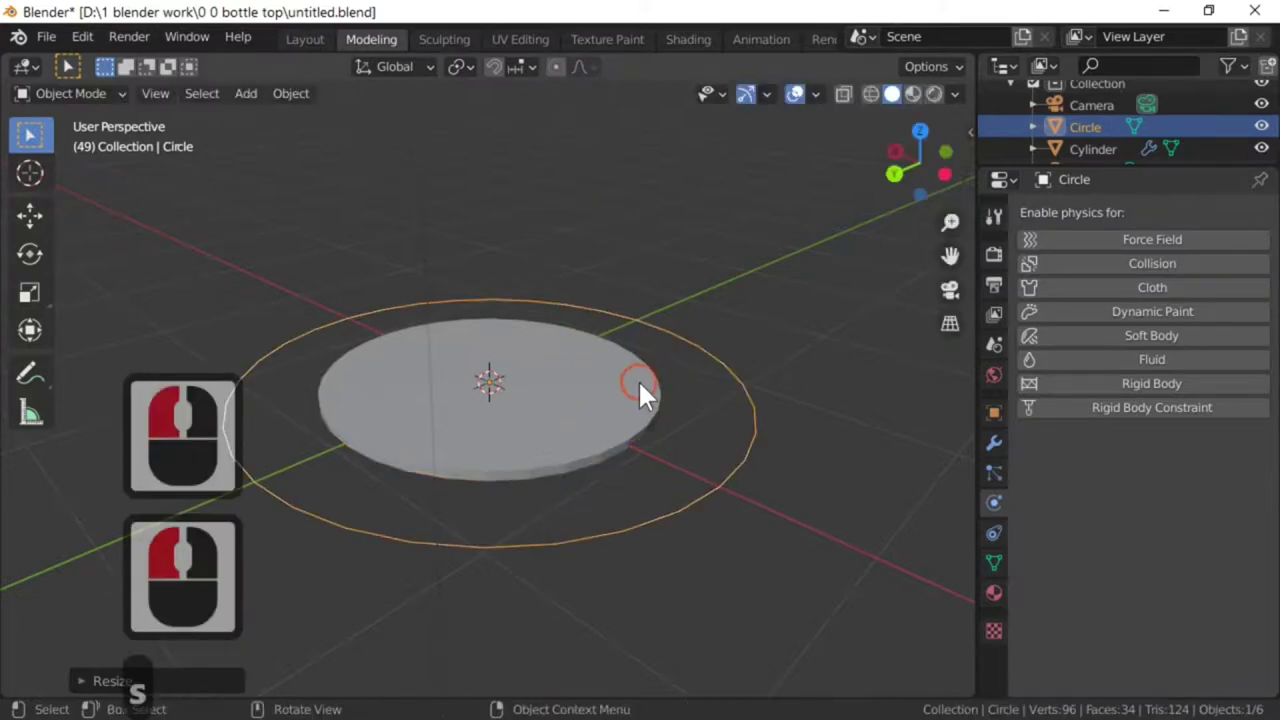
{"action": "key", "text": "g"}
{"action": "key", "text": "z"}
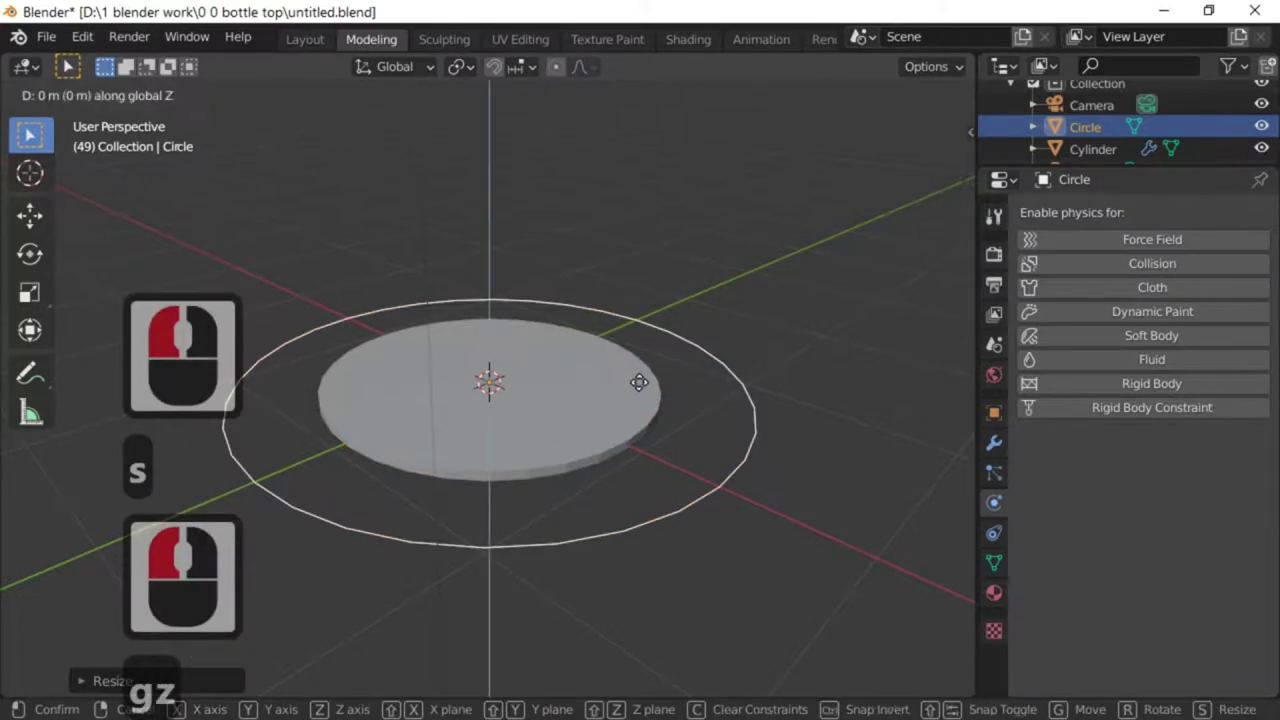
{"action": "left_click", "coordinate": [643, 350]}
- Extrude the circle's edge inward to a small central ring, fill the remaining hole with a face, and return to Object Mode
{"action": "key", "text": "Tab"}
{"action": "middle_click_drag", "start_coordinate": [643, 352], "coordinate": [777, 476]}
{"action": "key", "text": "e"}
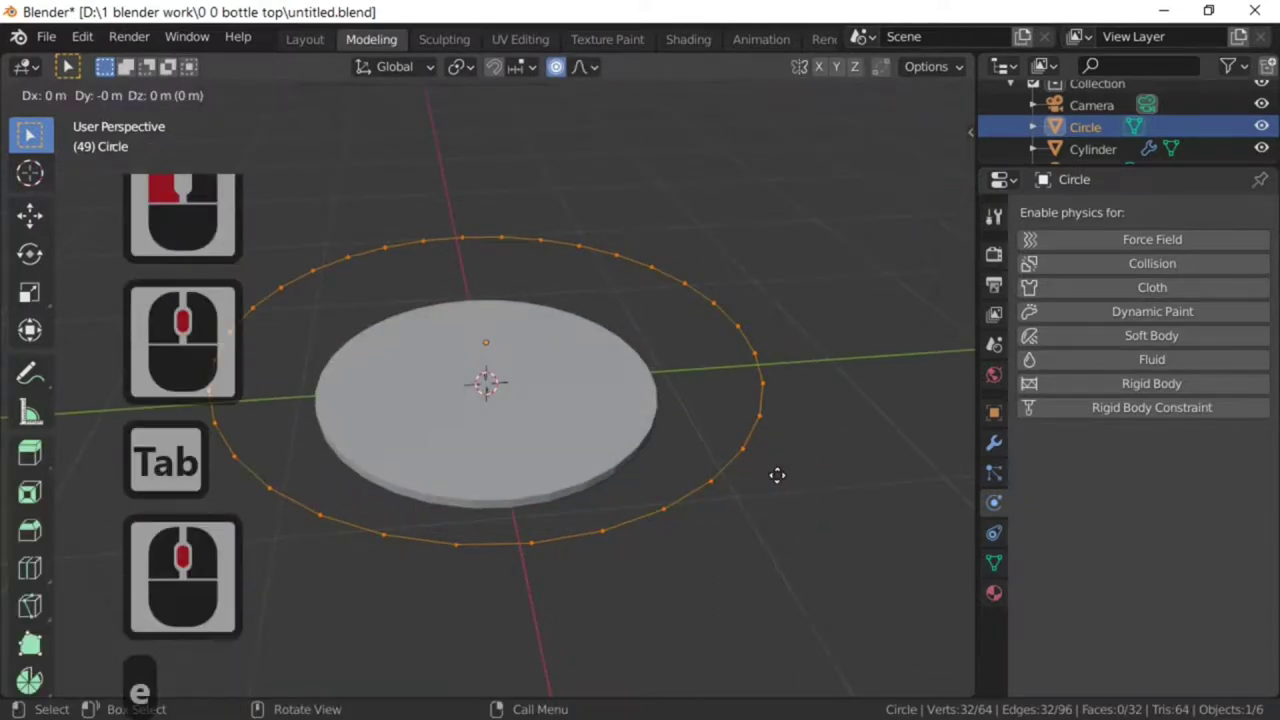
{"action": "key", "text": "s"}
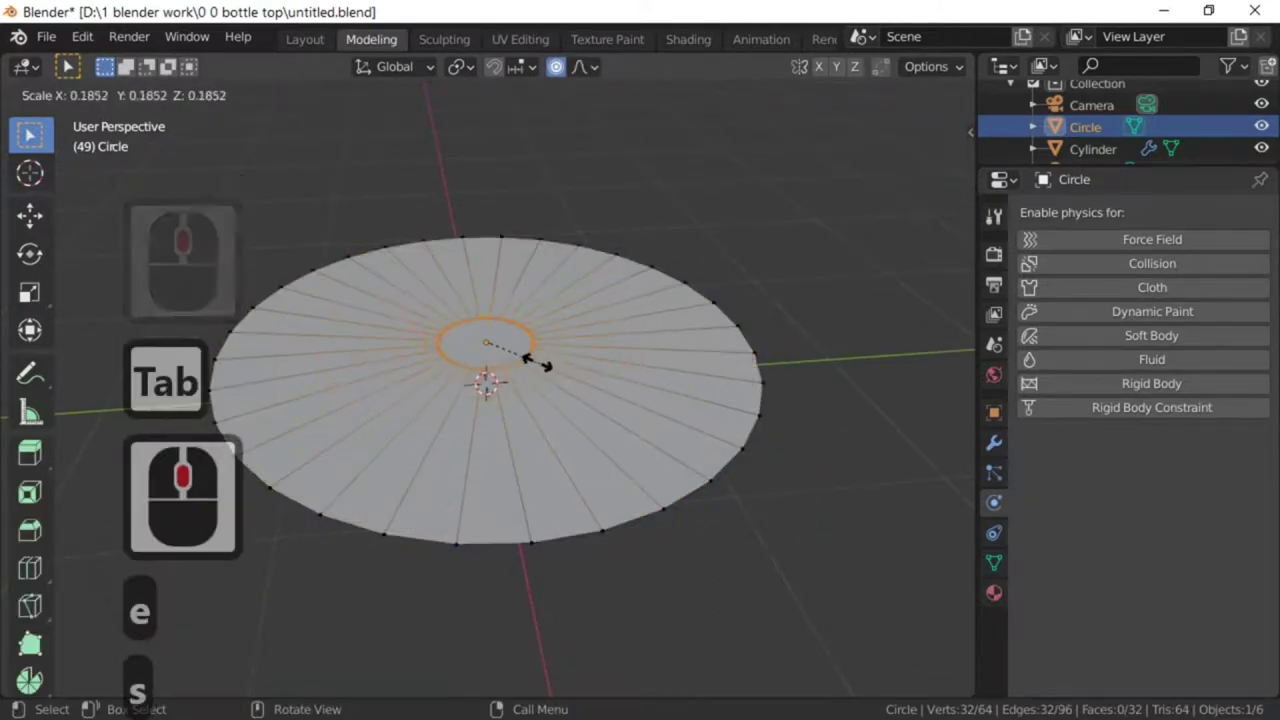
{"action": "left_click", "coordinate": [528, 357]}
{"action": "middle_click_drag", "start_coordinate": [531, 354], "coordinate": [640, 409]}
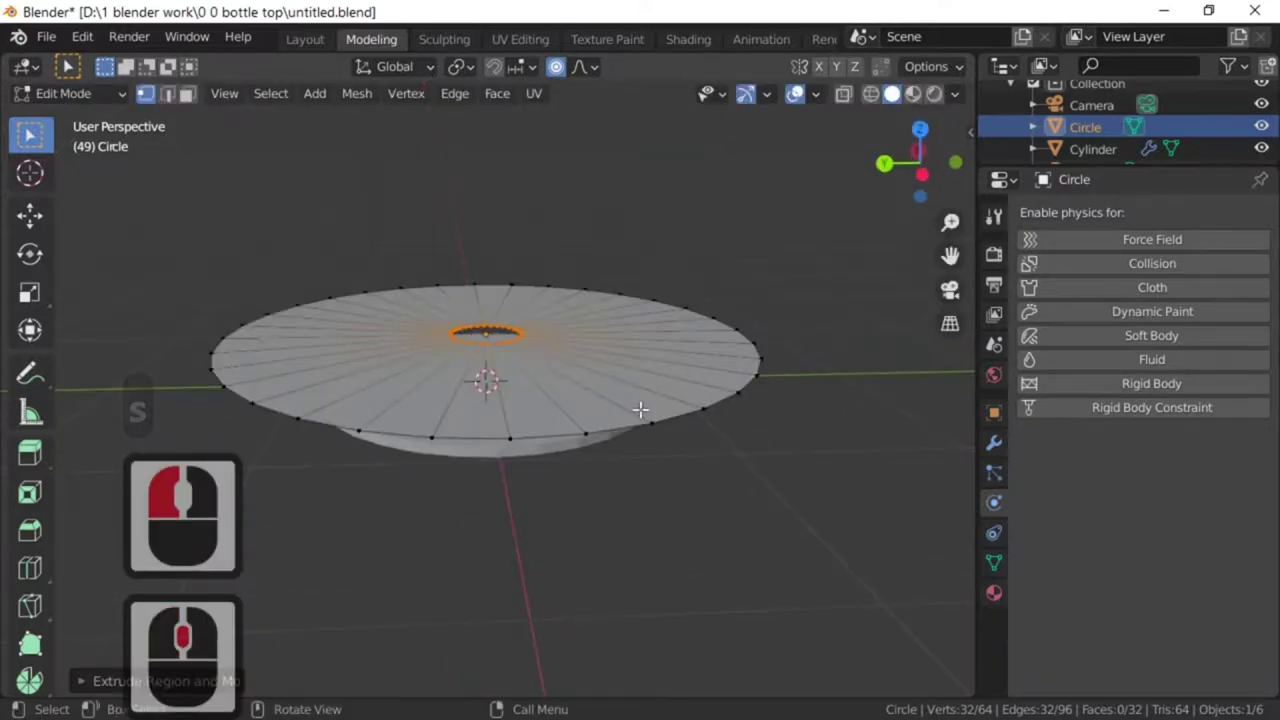
{"action": "key", "text": "f"}
{"action": "middle_click", "coordinate": [691, 477]}
{"action": "middle_click", "coordinate": [690, 478]}
{"action": "key", "text": "Tab"}
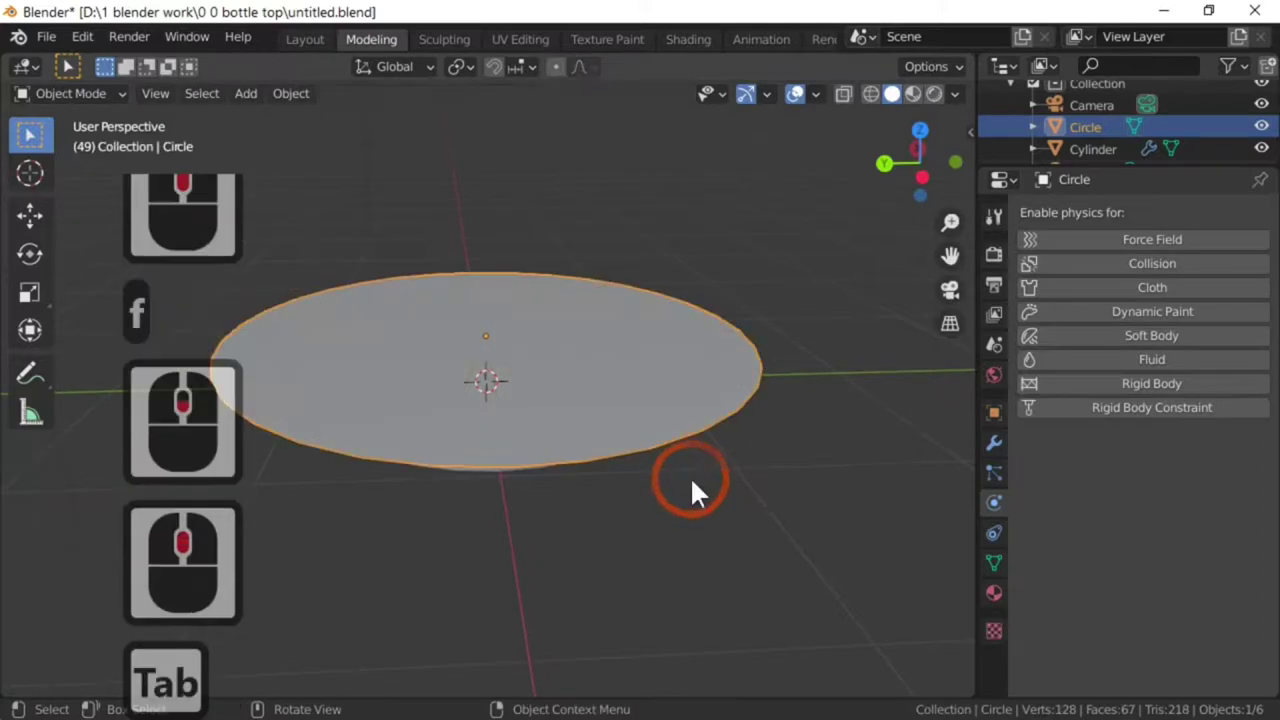
- Add a Subdivision Surface modifier with viewport level 3 to the filled circle and apply it
{"action": "left_click", "coordinate": [994, 443]}
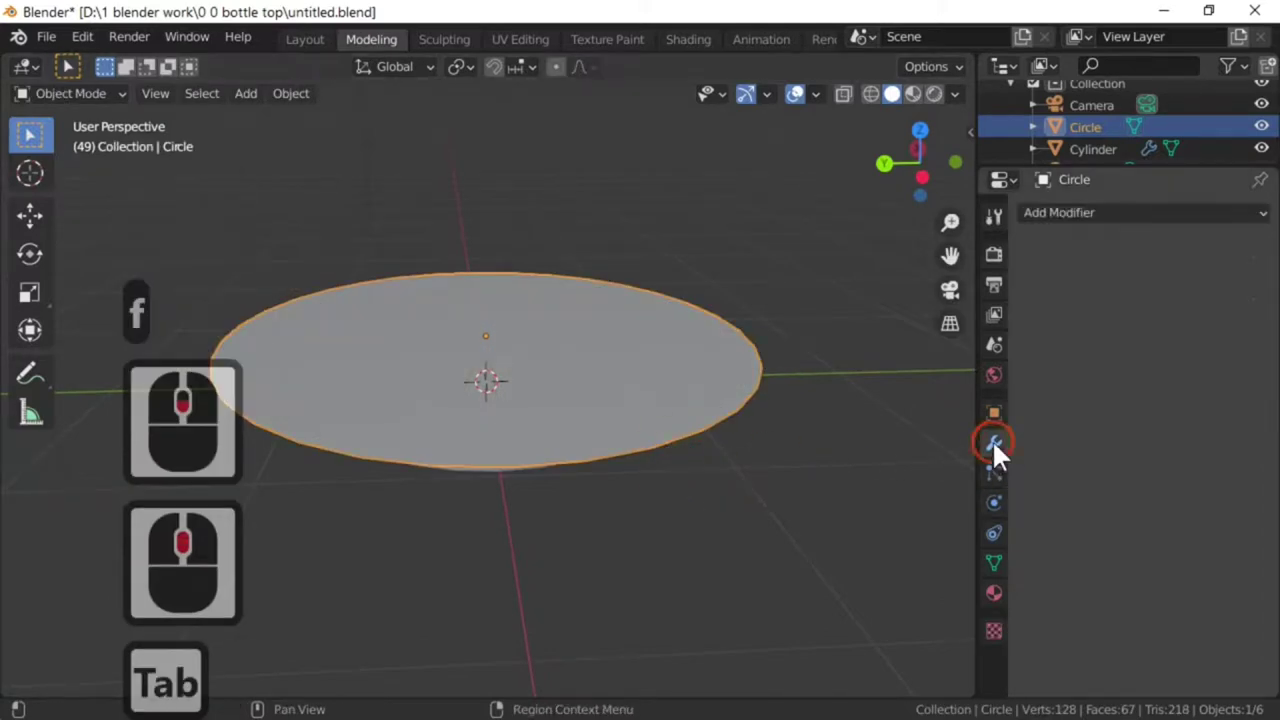
{"action": "left_click", "coordinate": [1065, 212]}
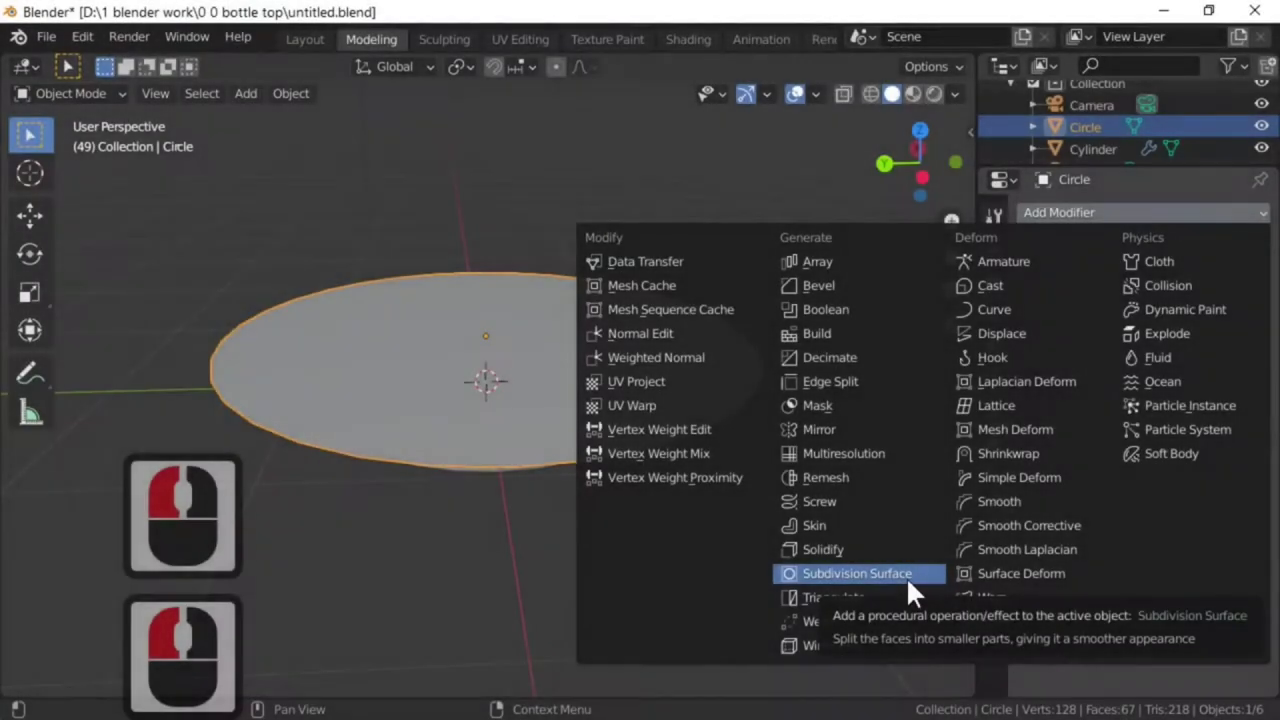
{"action": "left_click", "coordinate": [906, 576]}
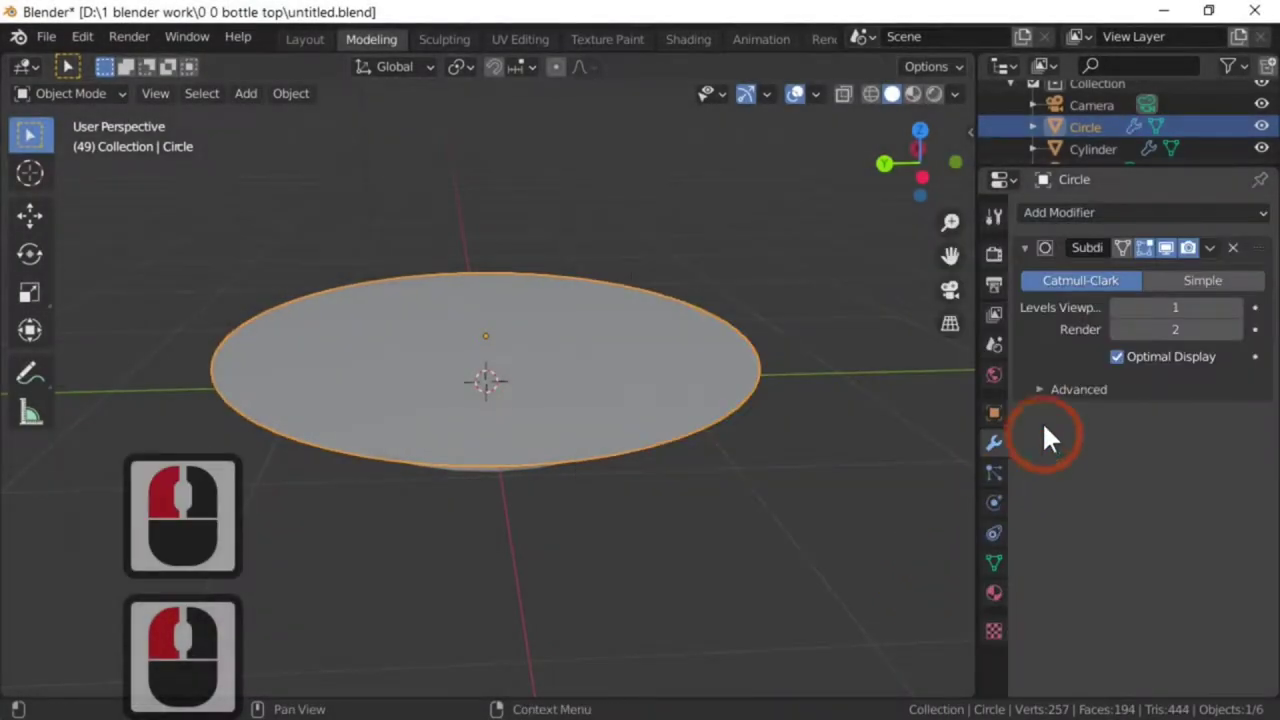
{"action": "left_click", "coordinate": [1236, 307]}
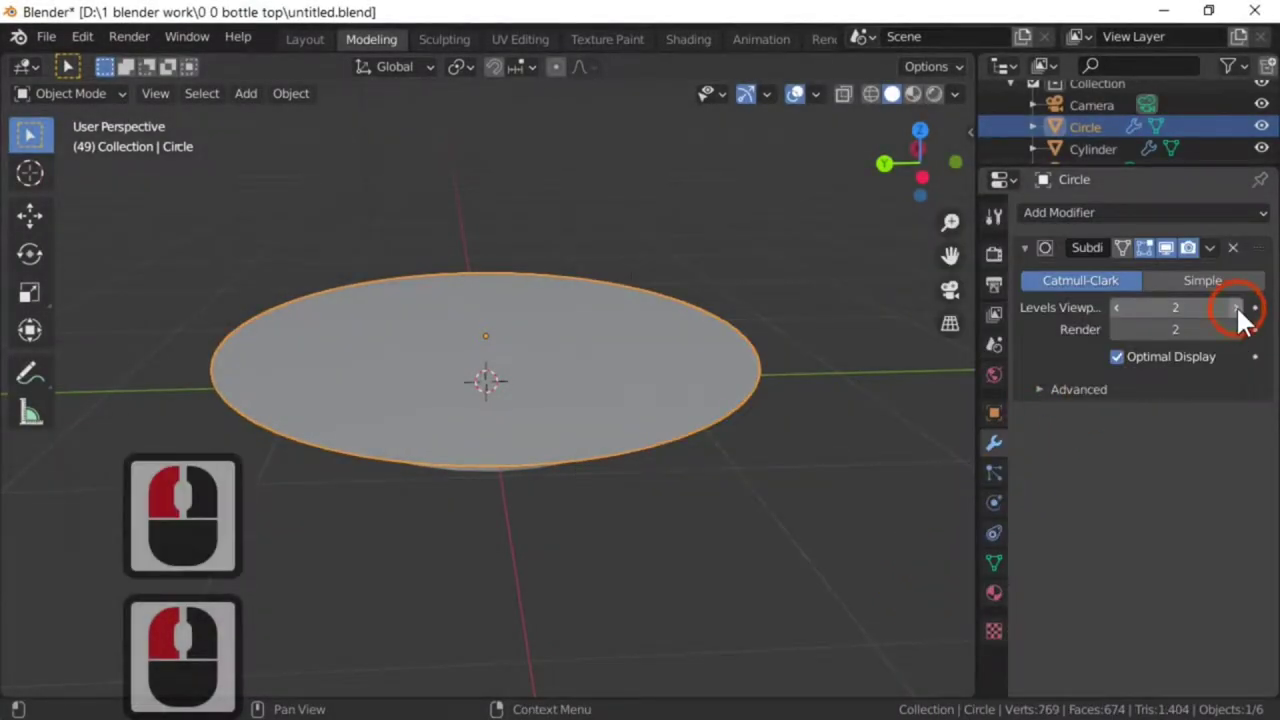
{"action": "left_click", "coordinate": [1236, 307]}
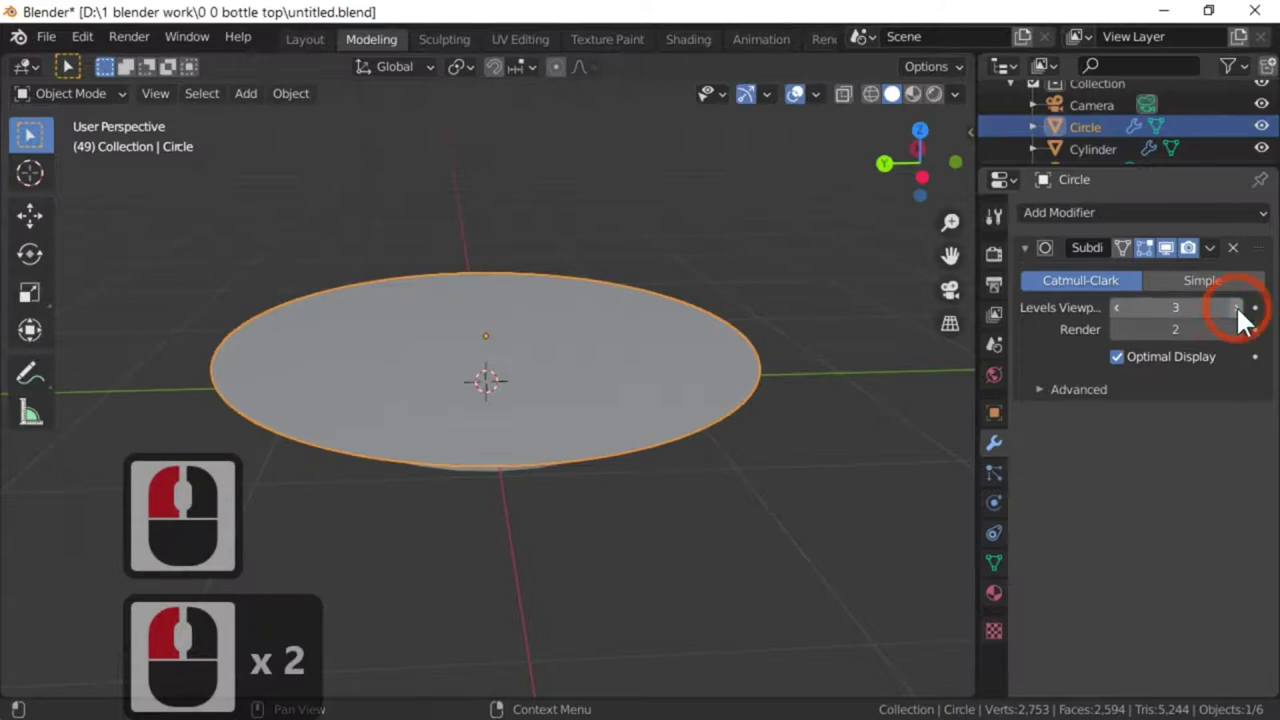
{"action": "left_click", "coordinate": [1209, 248]}
{"action": "left_click", "coordinate": [1110, 265]}
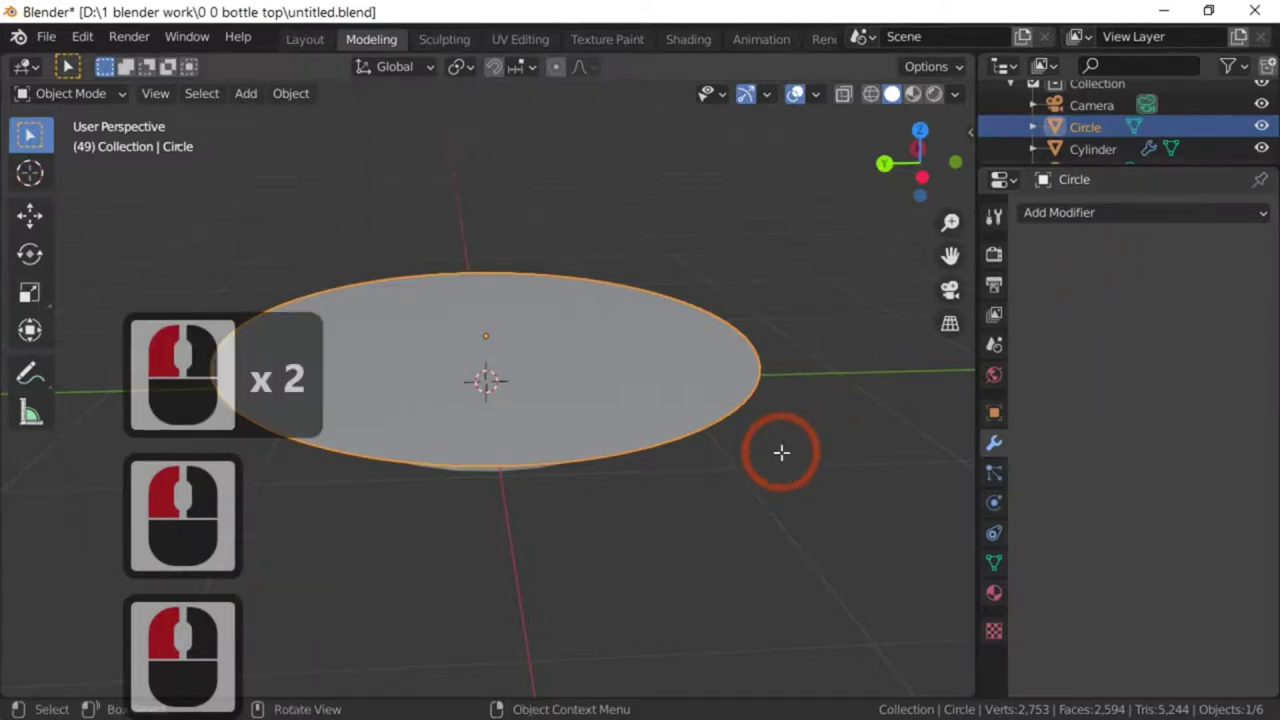
{"action": "key", "text": "Tab"}
{"action": "middle_click_drag", "start_coordinate": [763, 509], "coordinate": [764, 457]}
{"action": "key", "text": "Tab"}
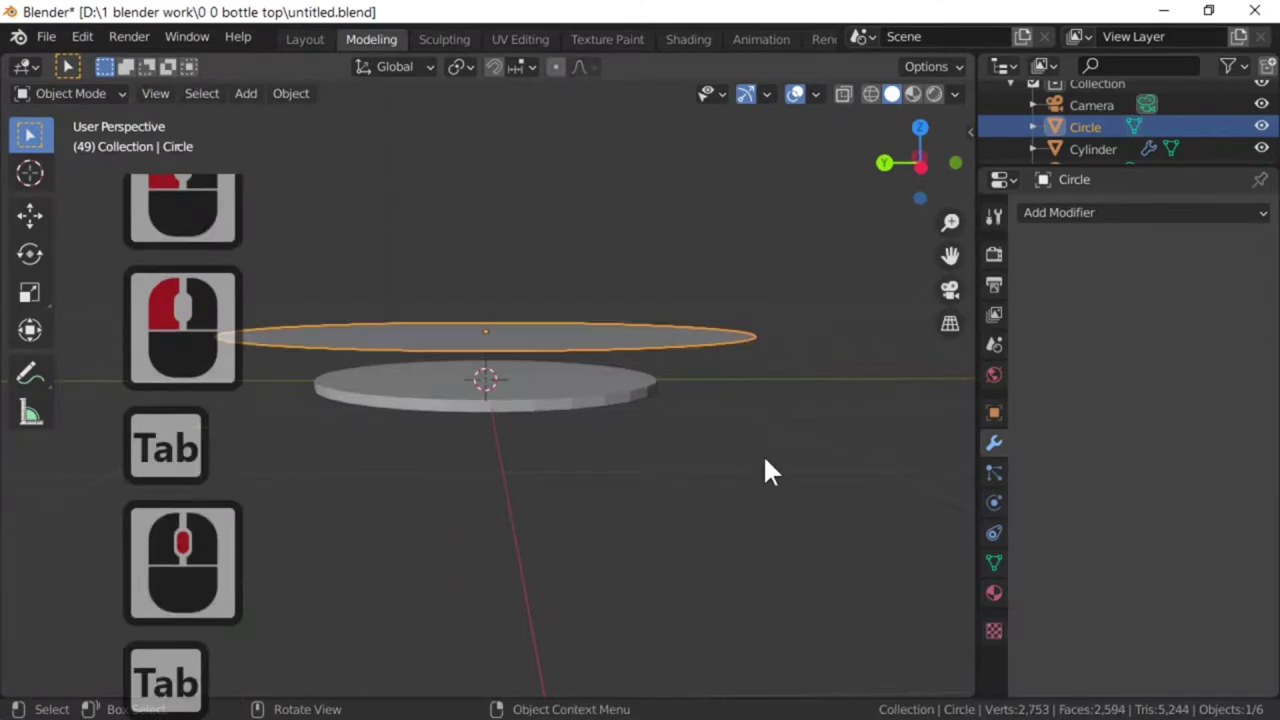
{"action": "middle_click_drag", "start_coordinate": [764, 512], "coordinate": [782, 529]}
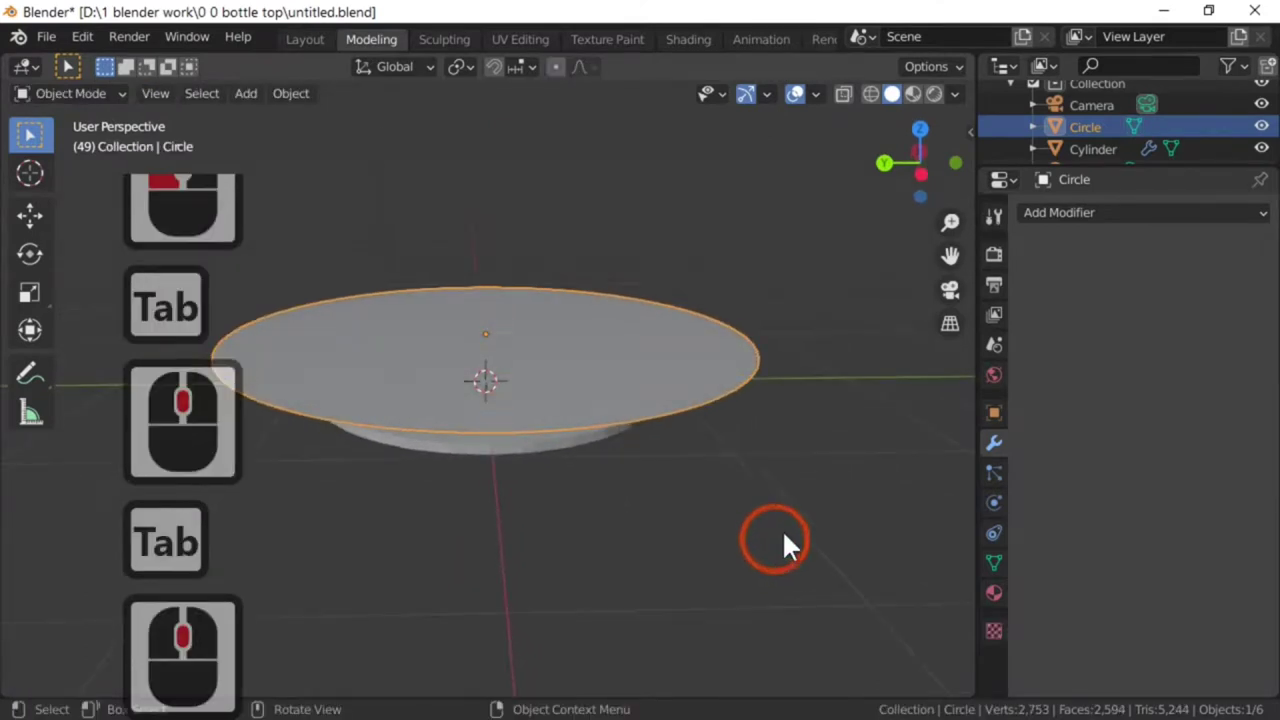
- Give the circle a new material with a Checker Texture as Base Color and set the viewport to Rendered shading
{"action": "left_click", "coordinate": [994, 592]}
{"action": "left_click", "coordinate": [1106, 306]}
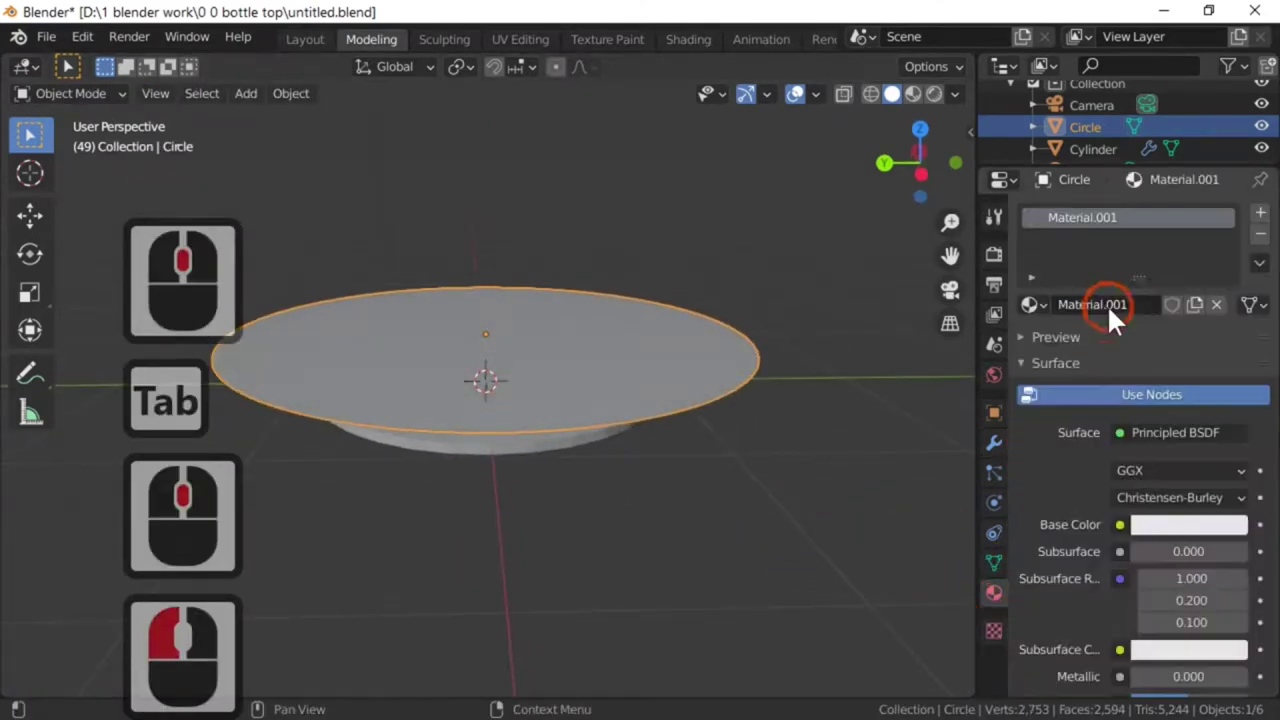
{"action": "left_click", "coordinate": [1119, 524]}
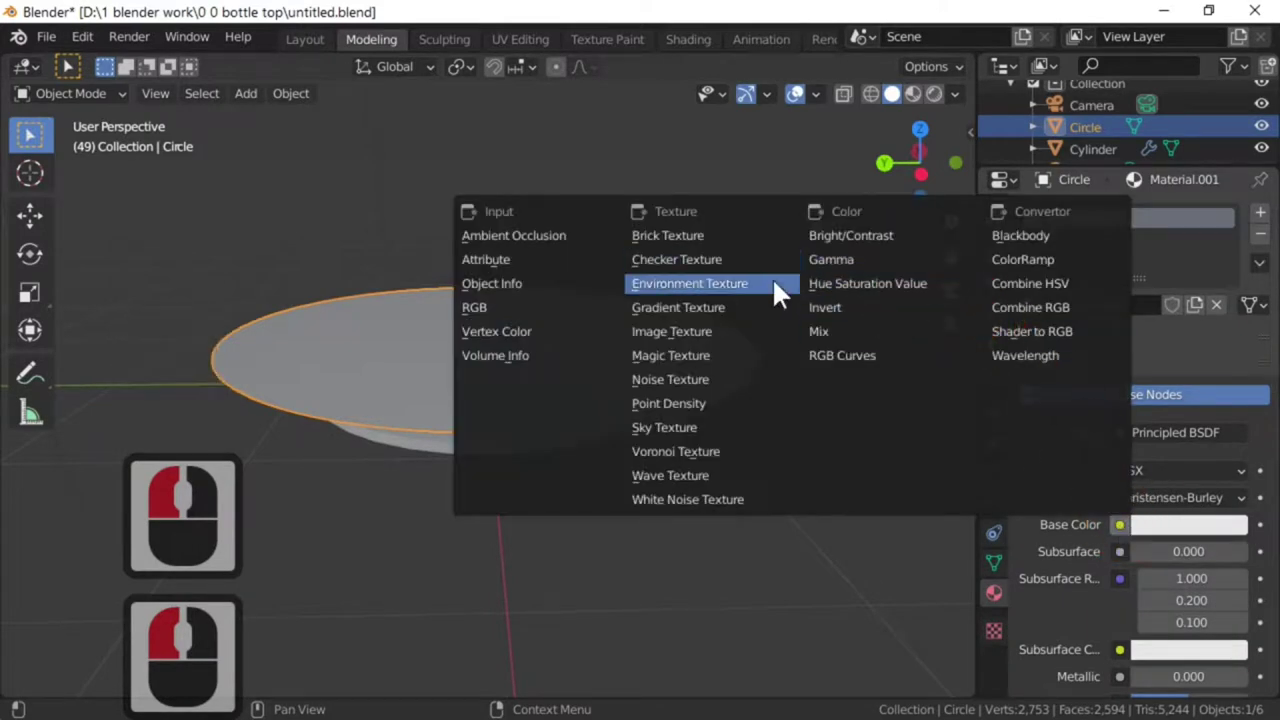
{"action": "left_click", "coordinate": [710, 258]}
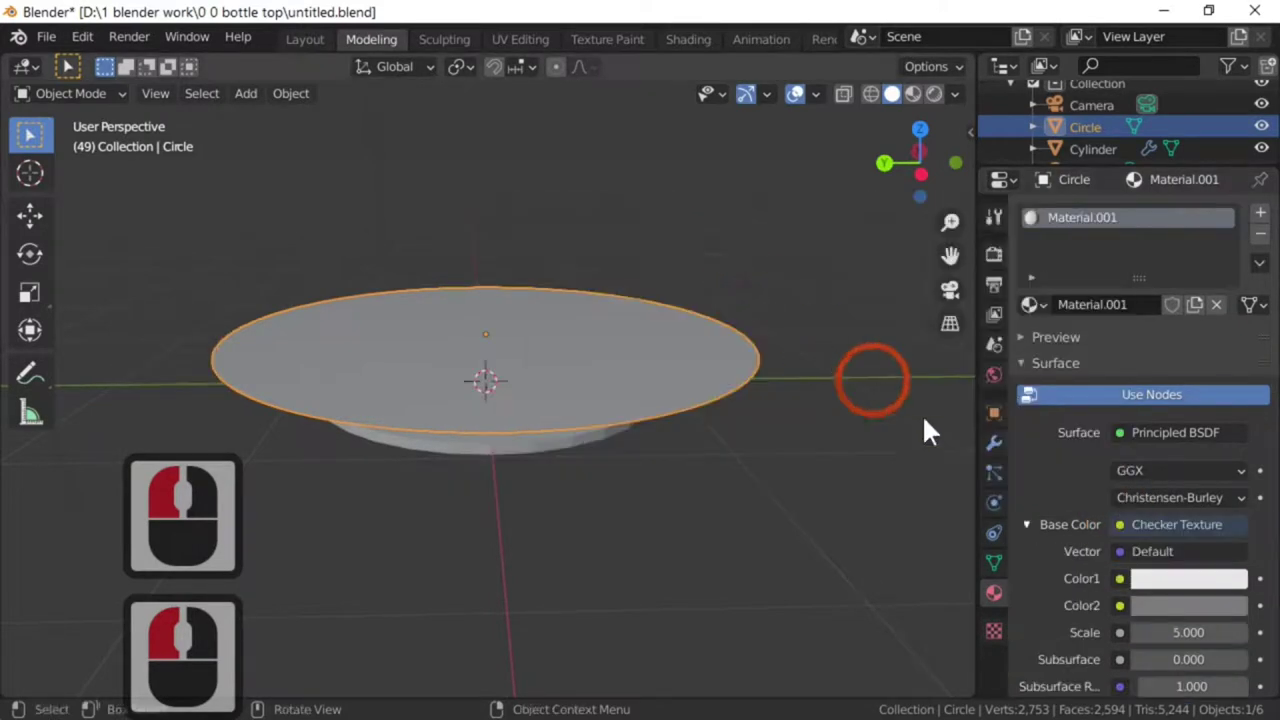
{"action": "left_click", "coordinate": [935, 93]}
- Set the circle's checker colours to near-white for Color1 and dark blue for Color2
{"action": "left_click", "coordinate": [1185, 583]}
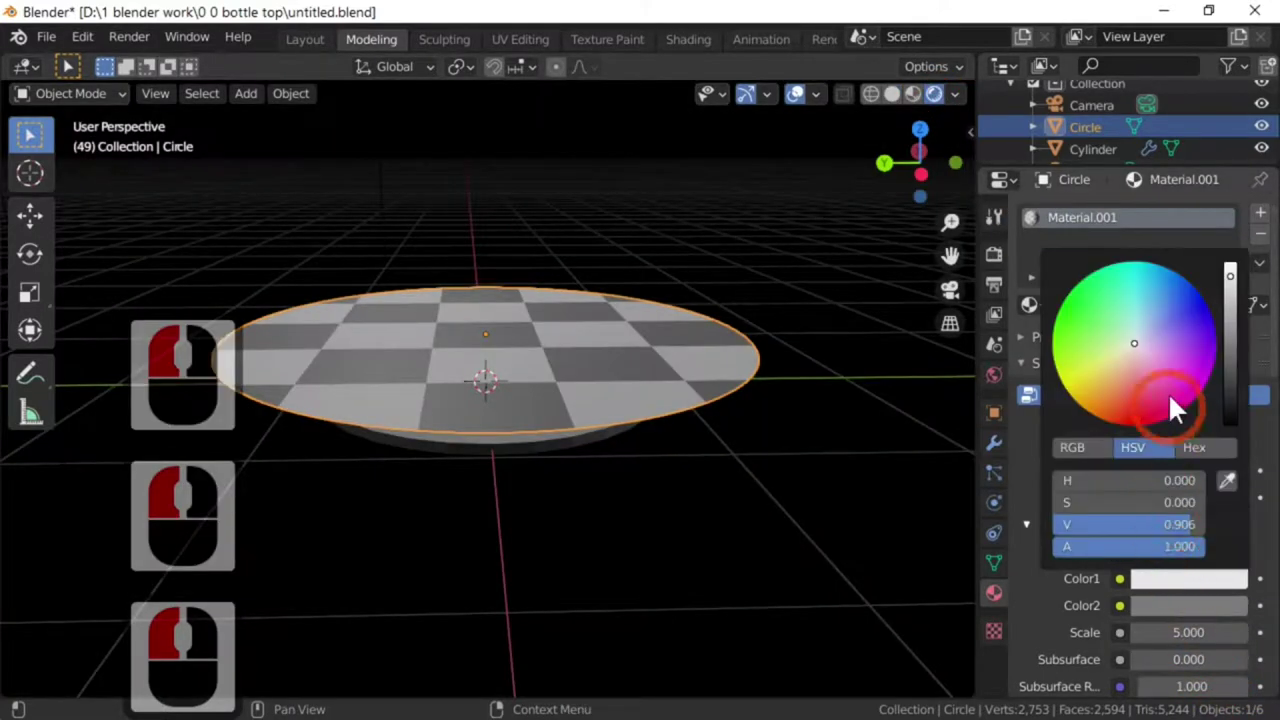
{"action": "left_click", "coordinate": [1168, 388]}
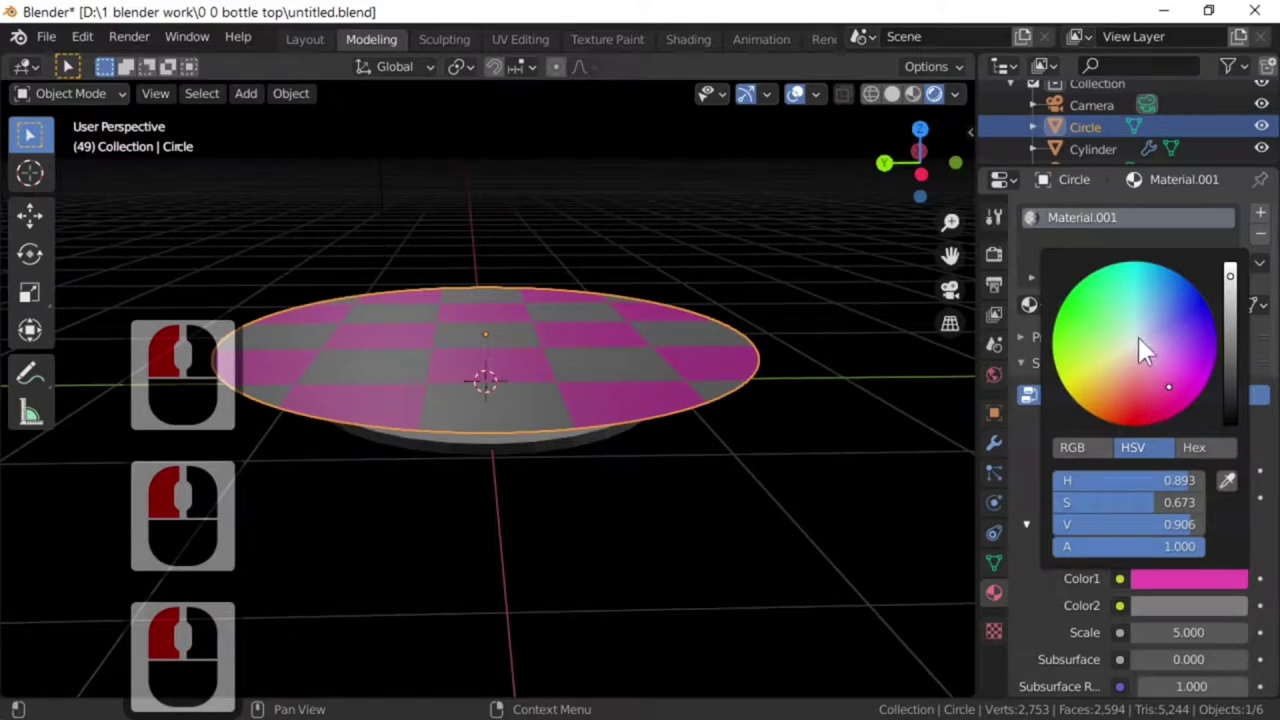
{"action": "left_click", "coordinate": [1135, 352]}
{"action": "left_click", "coordinate": [1186, 590]}
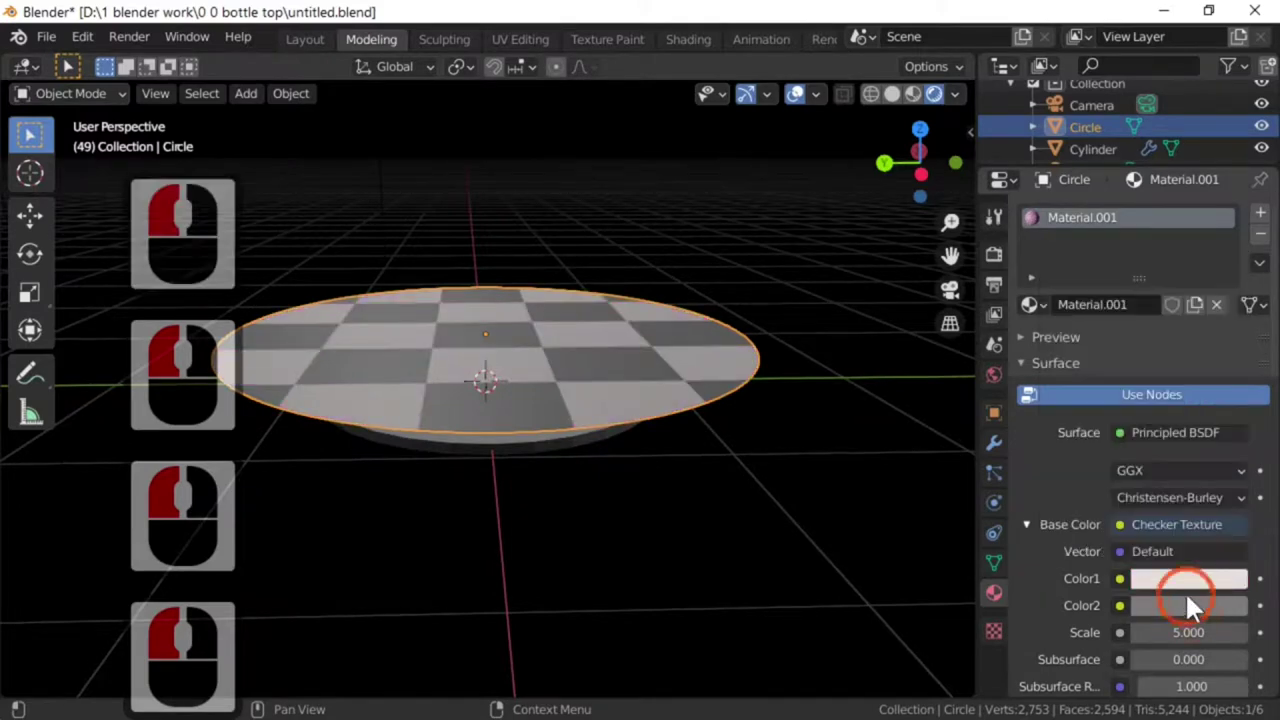
{"action": "left_click", "coordinate": [1177, 582]}
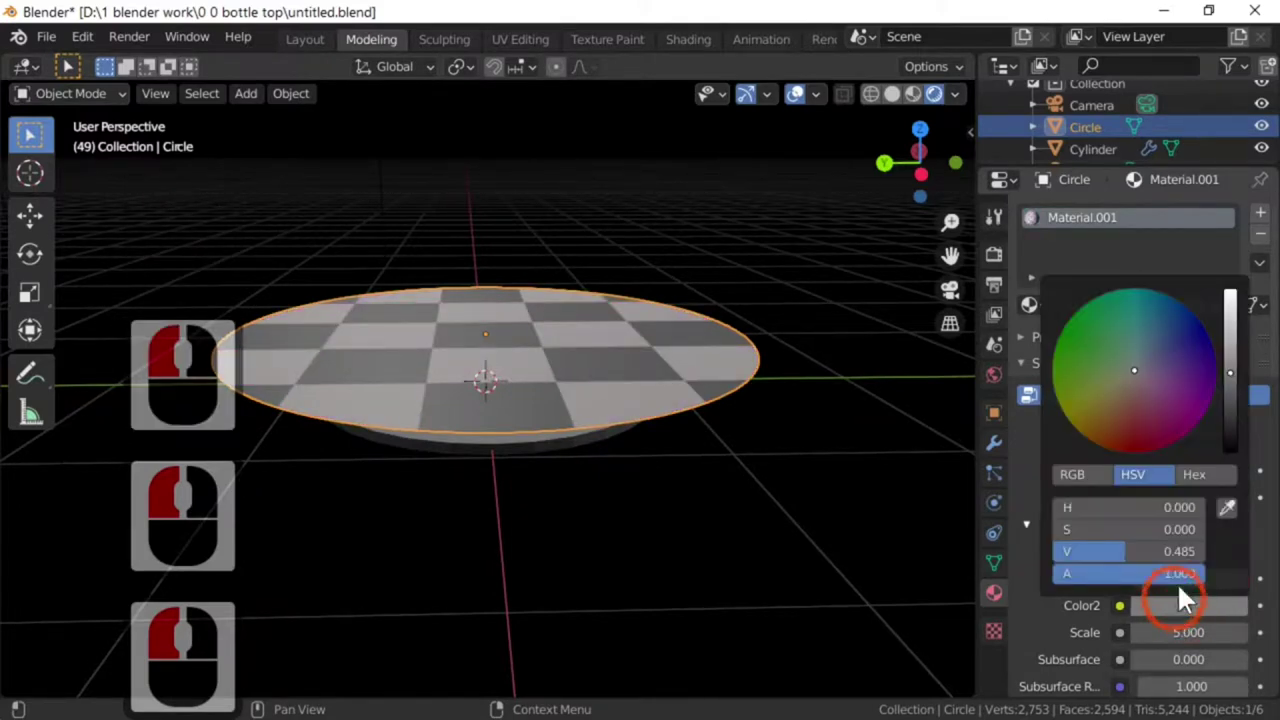
{"action": "left_click_drag", "start_coordinate": [1160, 400], "coordinate": [1194, 323]}
{"action": "left_click", "coordinate": [1206, 329]}
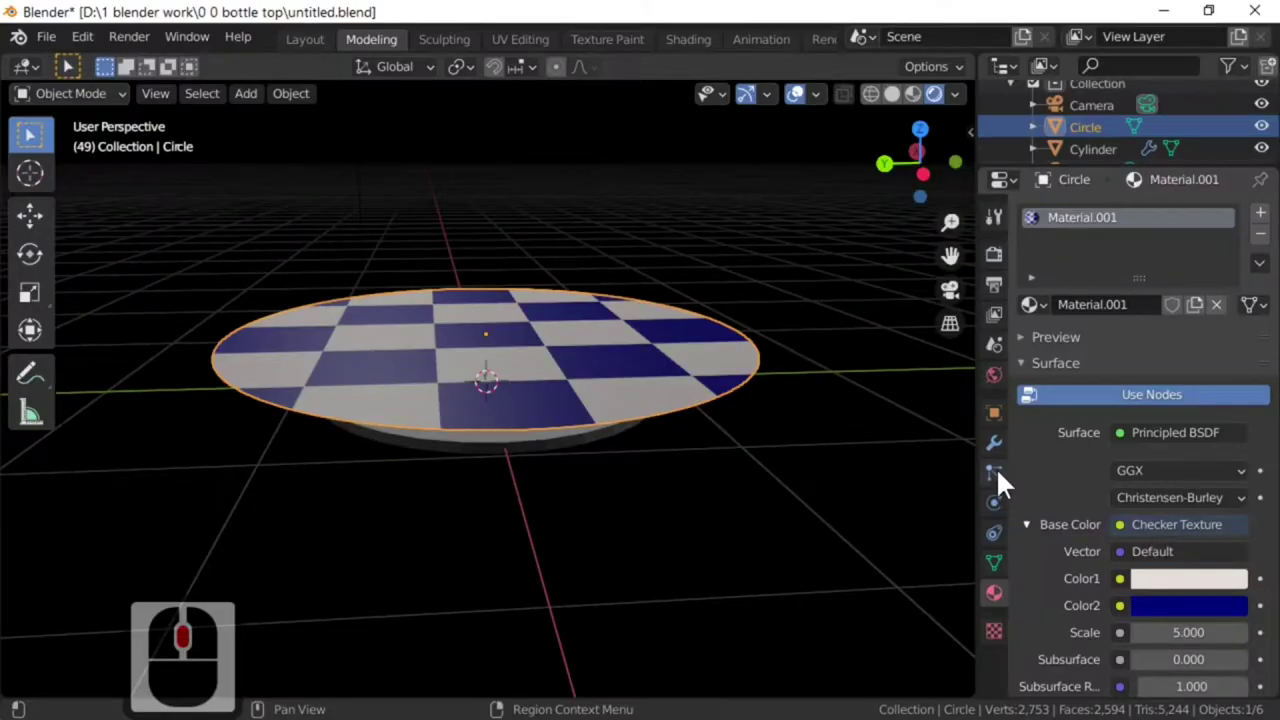
- Enable Cloth physics on the circle and play the simulation from the first frame until it drapes over the disc at about frame 43
{"action": "left_click", "coordinate": [993, 444]}
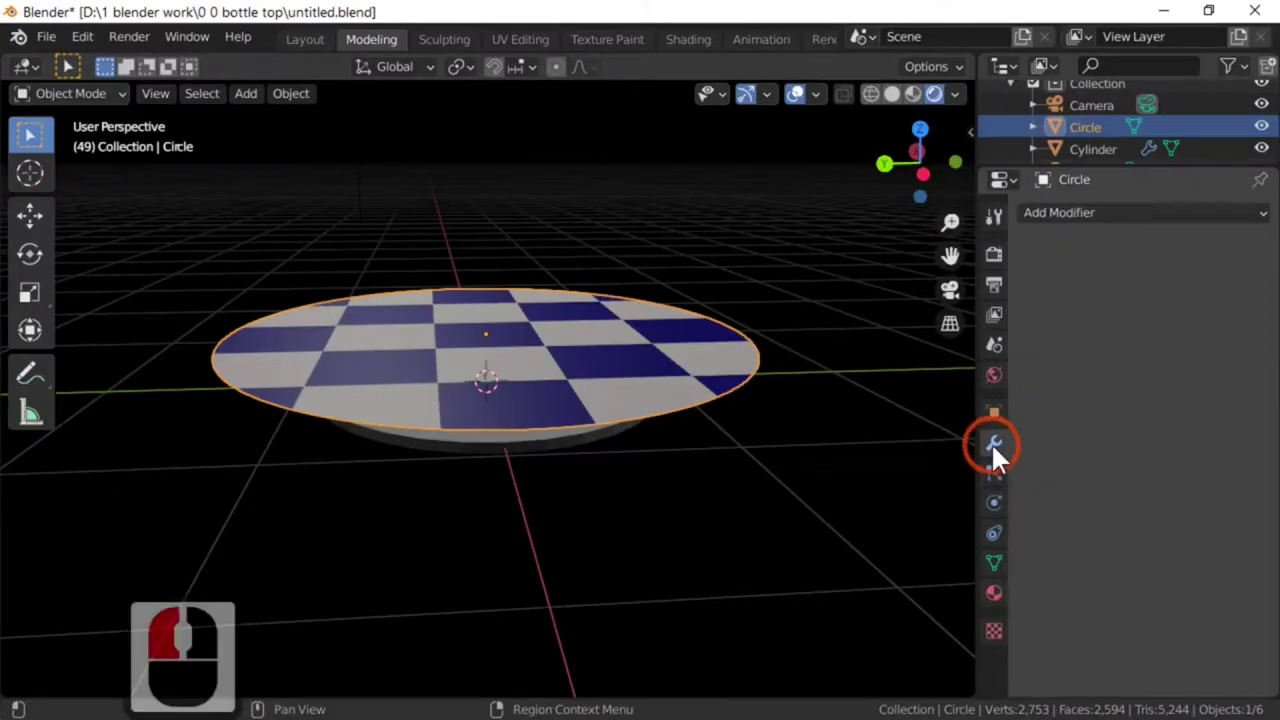
{"action": "left_click", "coordinate": [994, 502]}
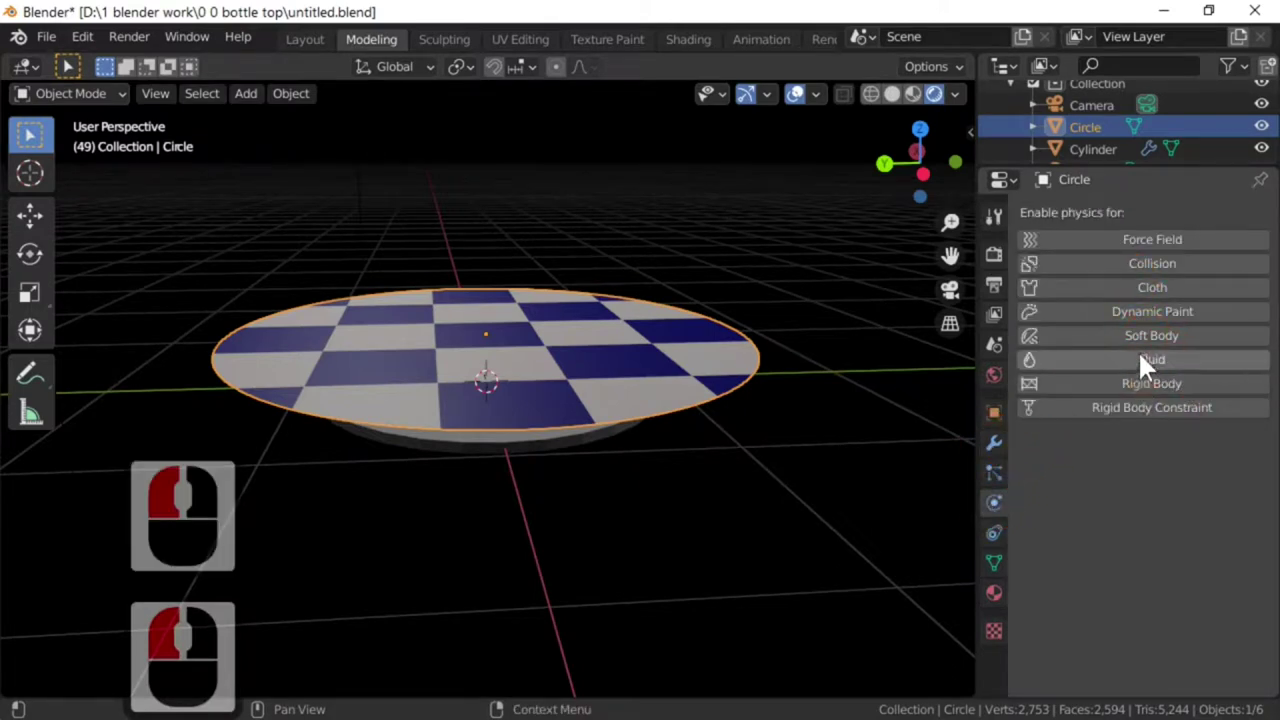
{"action": "left_click", "coordinate": [1143, 287]}
{"action": "left_click", "coordinate": [800, 472]}
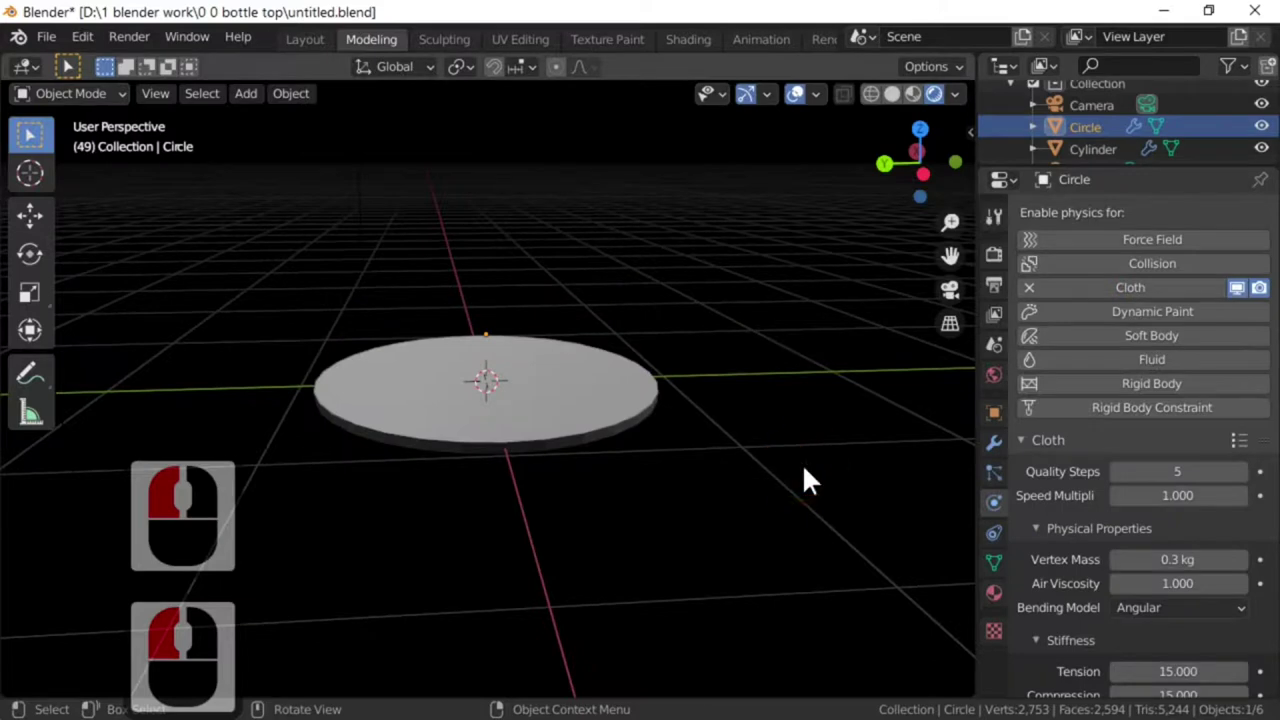
{"action": "key", "text": "shift+Left"}
{"action": "key", "text": "space"}
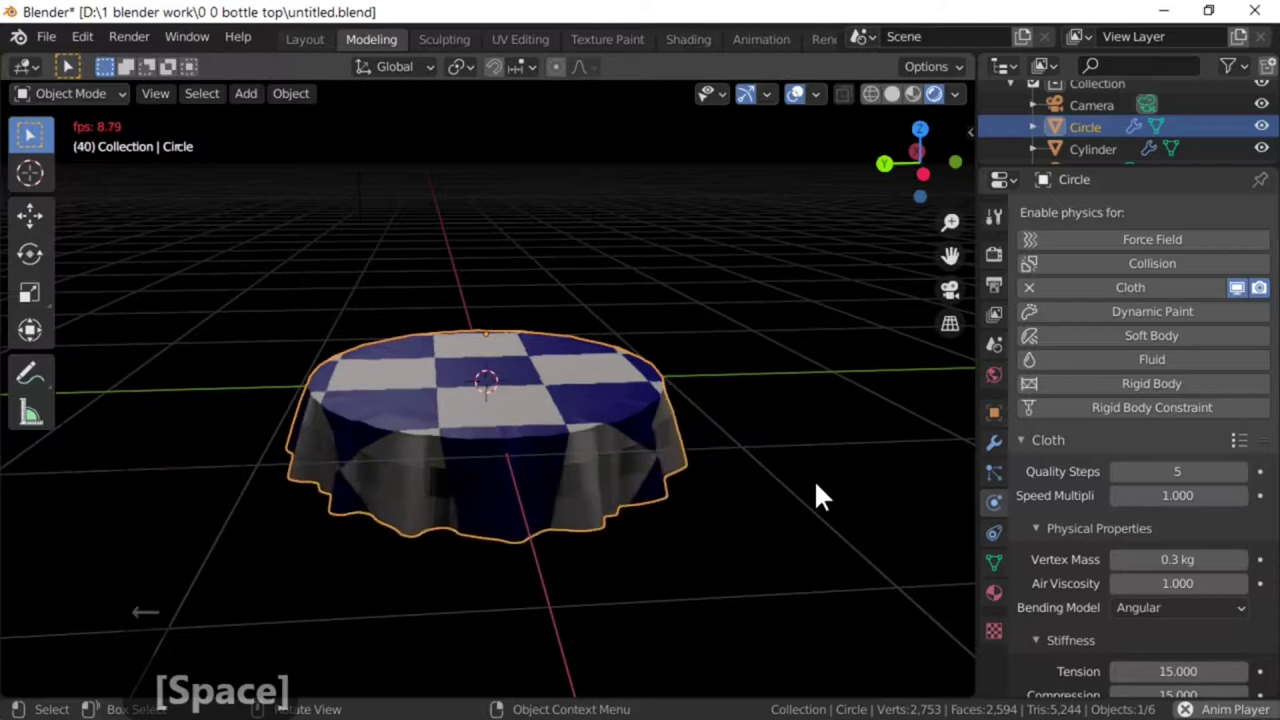
{"action": "key", "text": "space"}
- Apply Shade Smooth to the draped cloth
{"action": "right_click", "coordinate": [579, 457]}
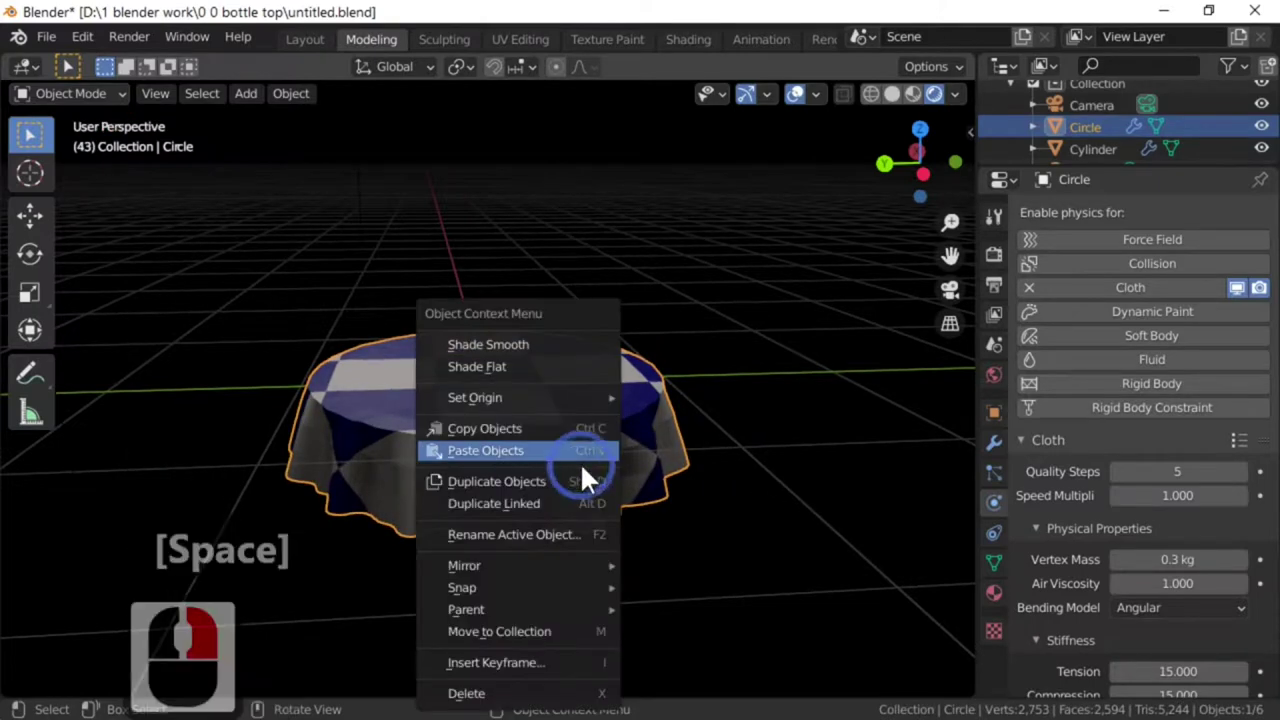
{"action": "left_click", "coordinate": [531, 344]}
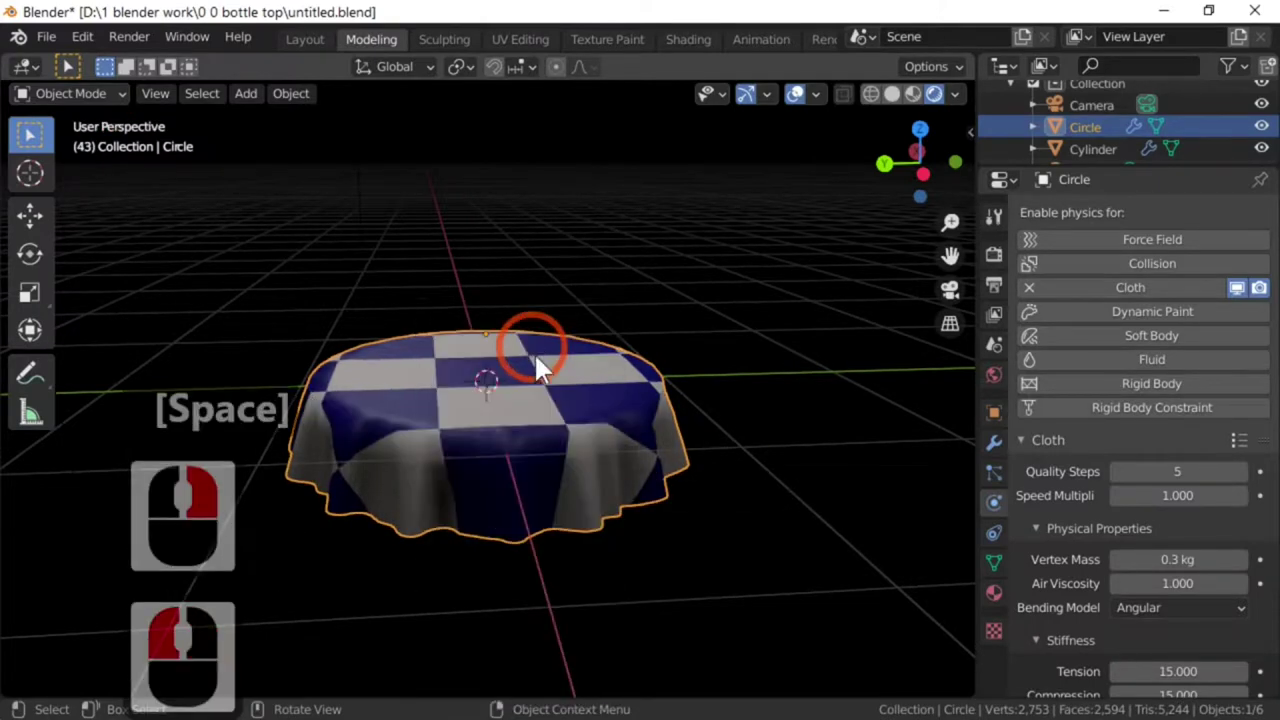
{"action": "mouse_move", "coordinate": [529, 343]}
{"action": "middle_mouse_down"}
{"action": "mouse_move", "coordinate": [534, 491]}
{"action": "mouse_move", "coordinate": [491, 463]}
{"action": "mouse_move", "coordinate": [567, 490]}
{"action": "middle_mouse_up"}
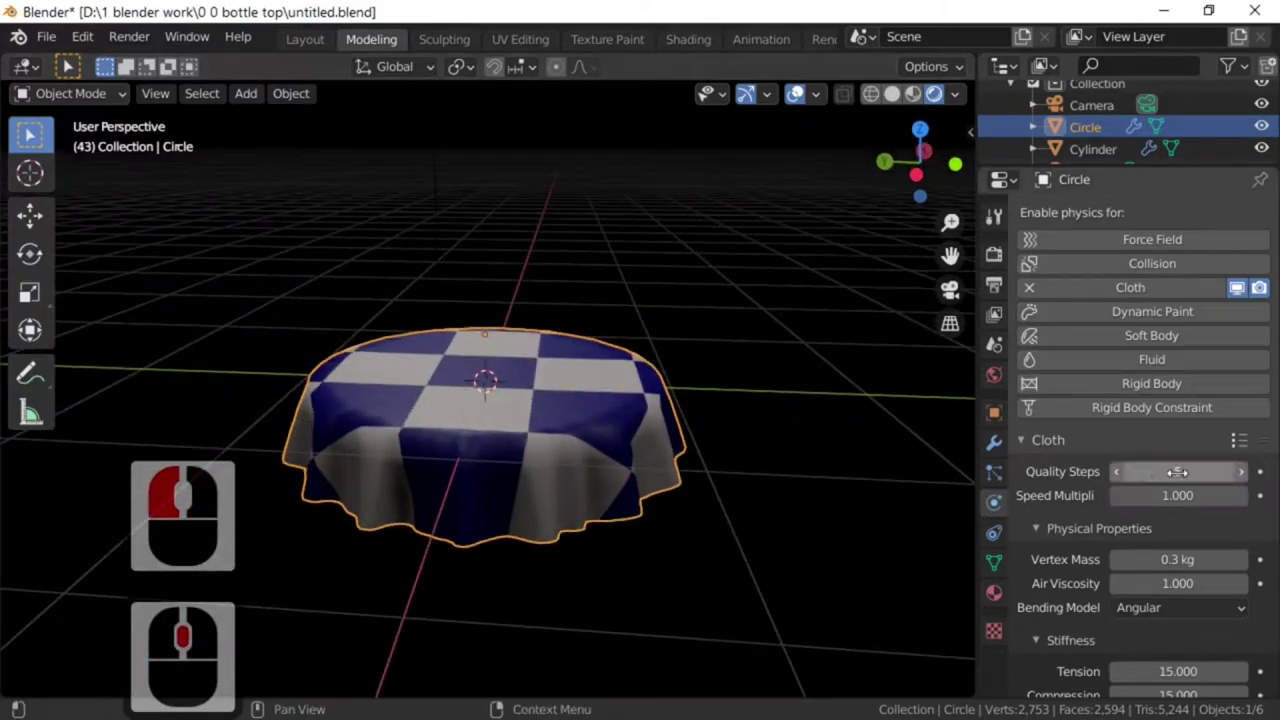
{"action": "left_click_drag", "start_coordinate": [1177, 471], "coordinate": [1177, 471]}
{"action": "left_click", "coordinate": [624, 458]}
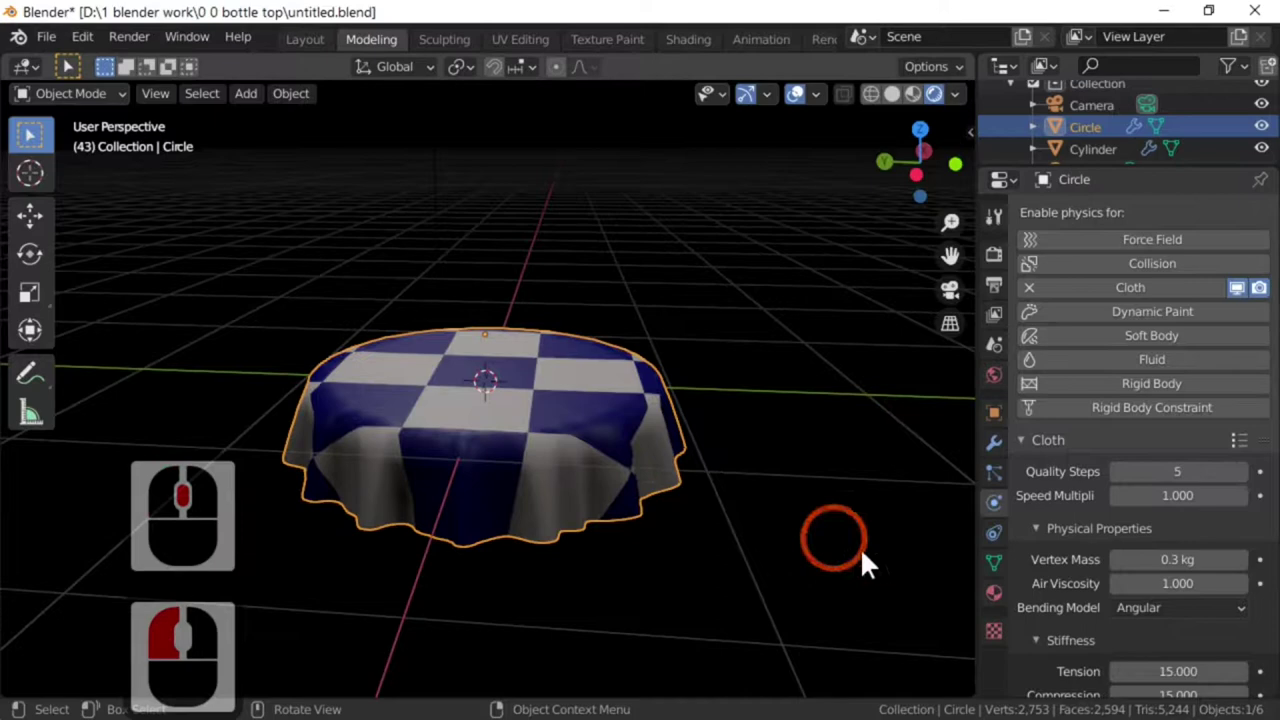
- Set the Checker Texture scale of the cloth's material to 11.4
{"action": "left_click", "coordinate": [994, 592]}
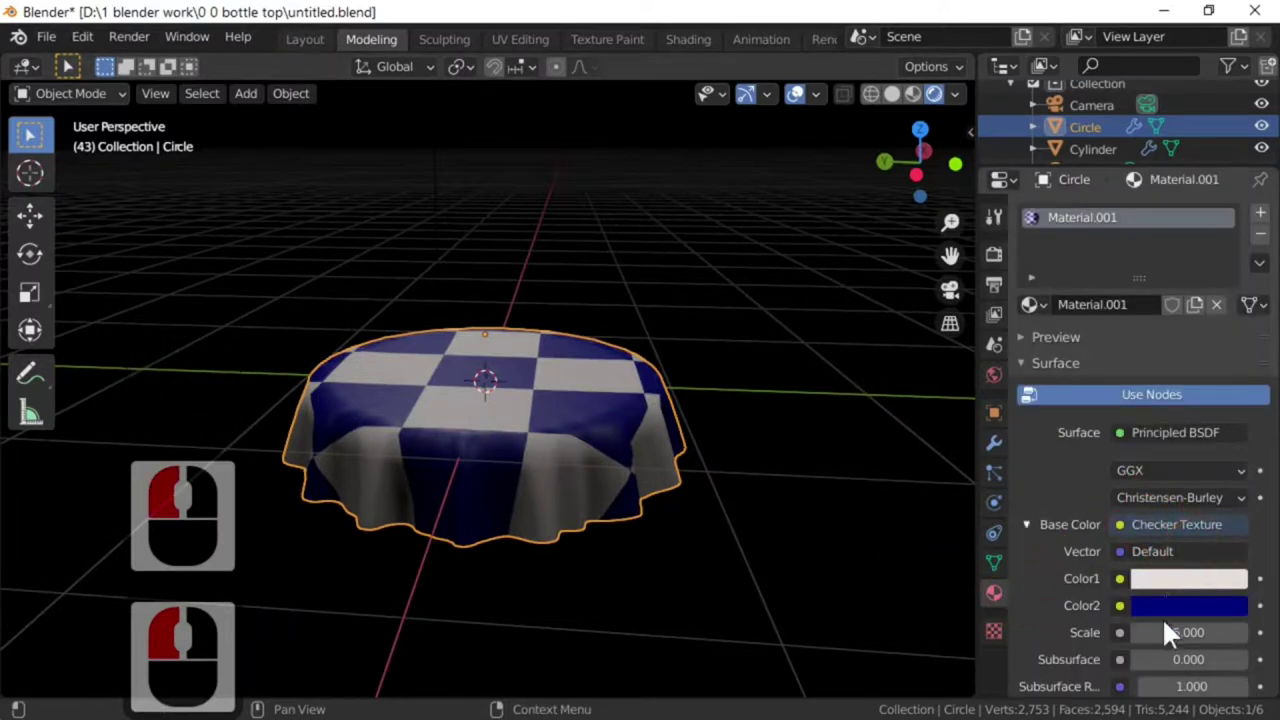
{"action": "left_click_drag", "start_coordinate": [1164, 630], "coordinate": [1277, 630]}
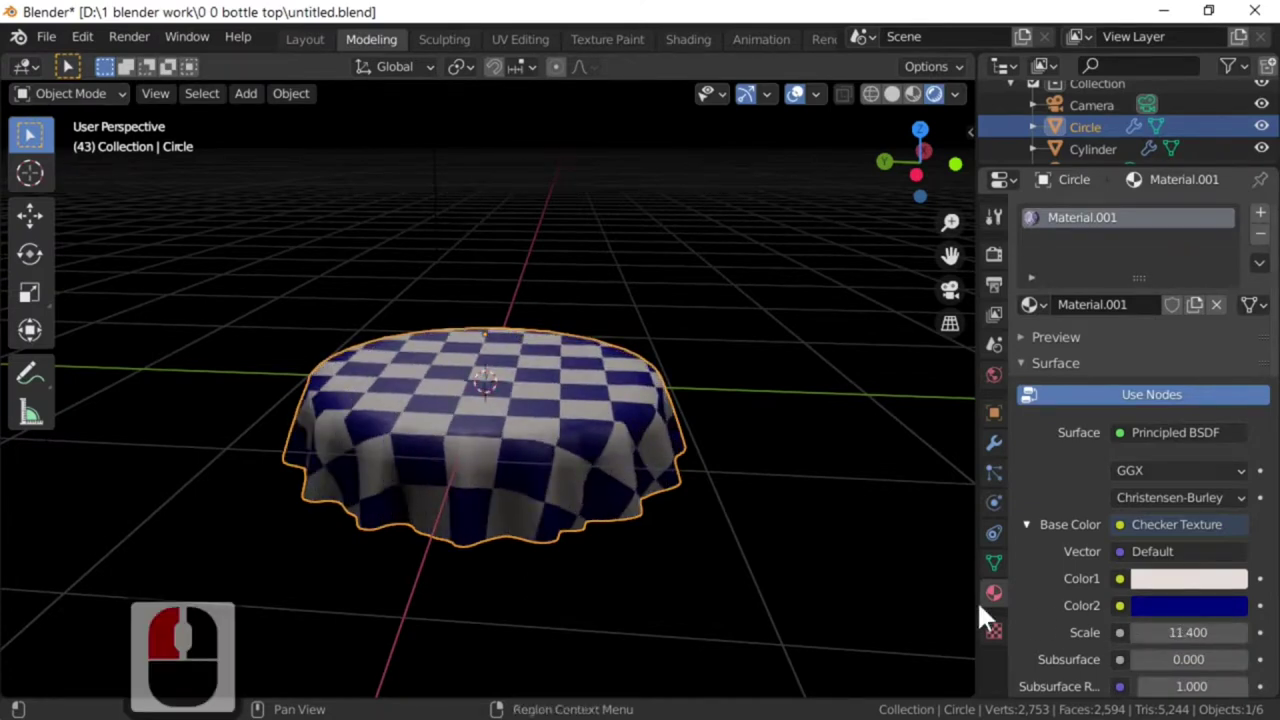
{"action": "left_click", "coordinate": [660, 491]}
{"action": "left_click", "coordinate": [900, 490]}
{"action": "middle_click_drag", "start_coordinate": [899, 488], "coordinate": [971, 514], "text": "shift"}
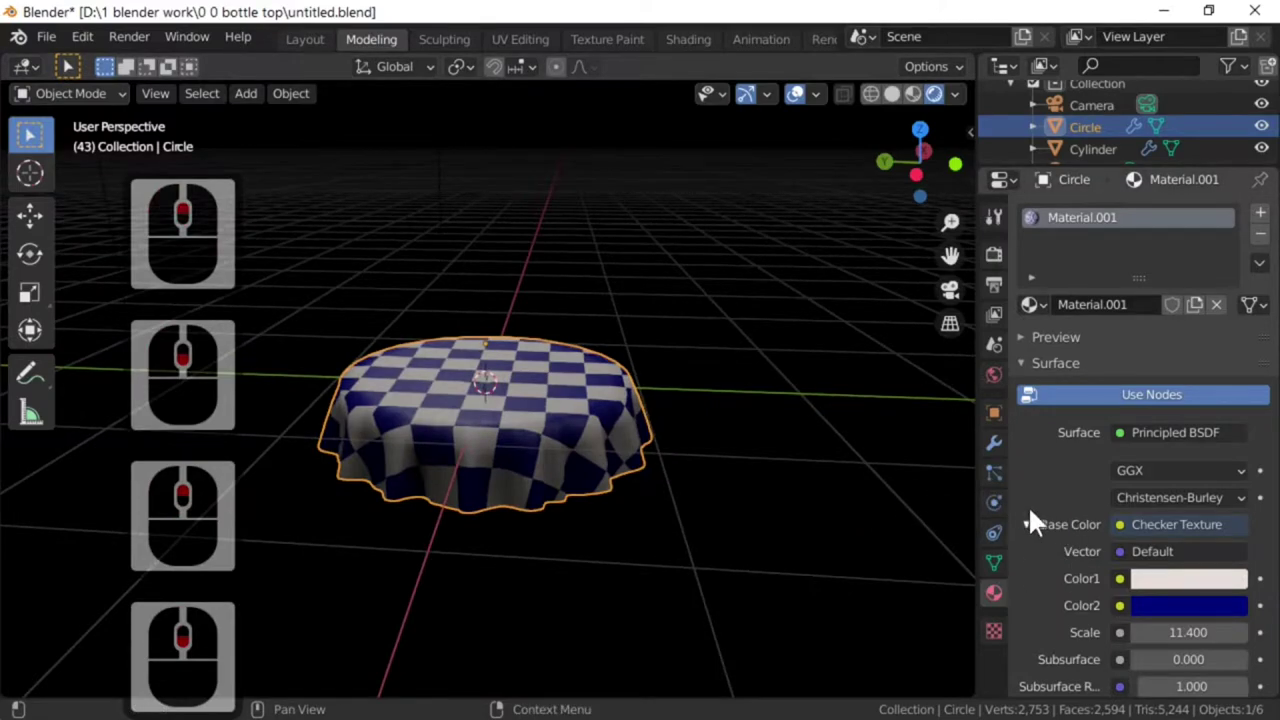
{"action": "mouse_move", "coordinate": [684, 505]}
{"action": "middle_mouse_down"}
{"action": "mouse_move", "coordinate": [581, 485]}
{"action": "mouse_move", "coordinate": [668, 503]}
{"action": "middle_mouse_up"}
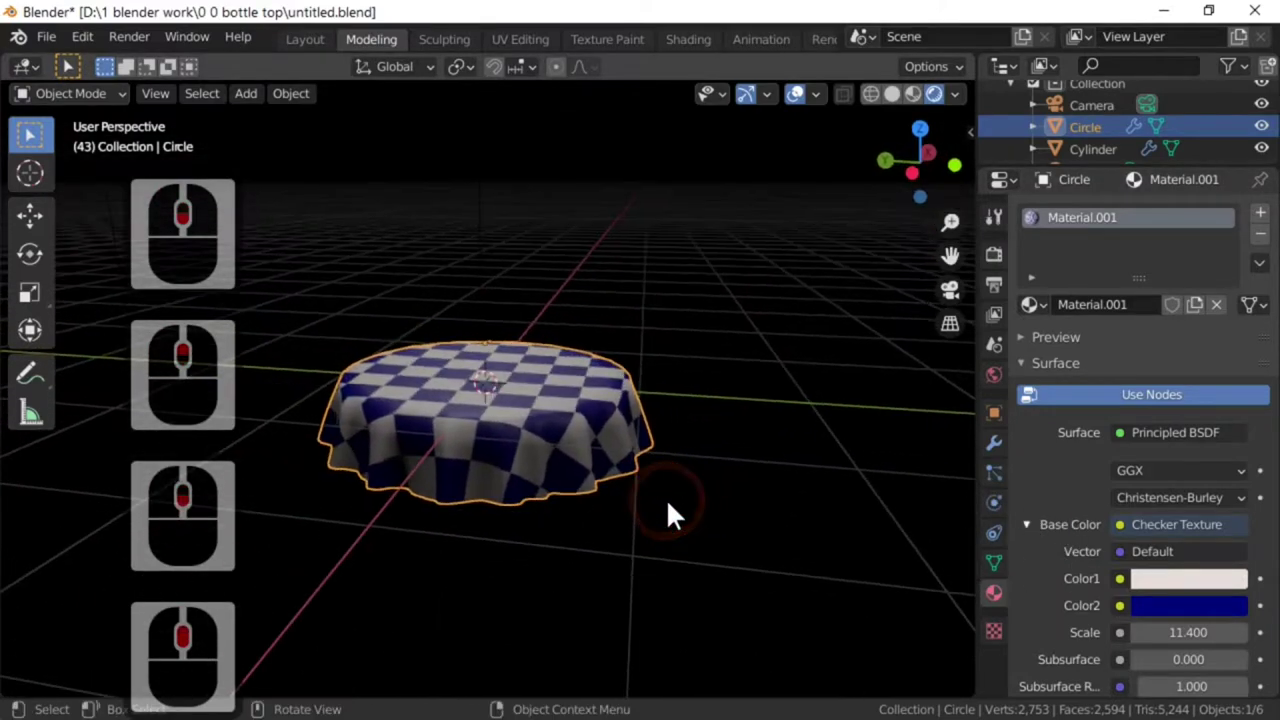
- Apply the Silk cloth preset and replay the simulation from the first frame to about frame 35
{"action": "left_click", "coordinate": [993, 503]}
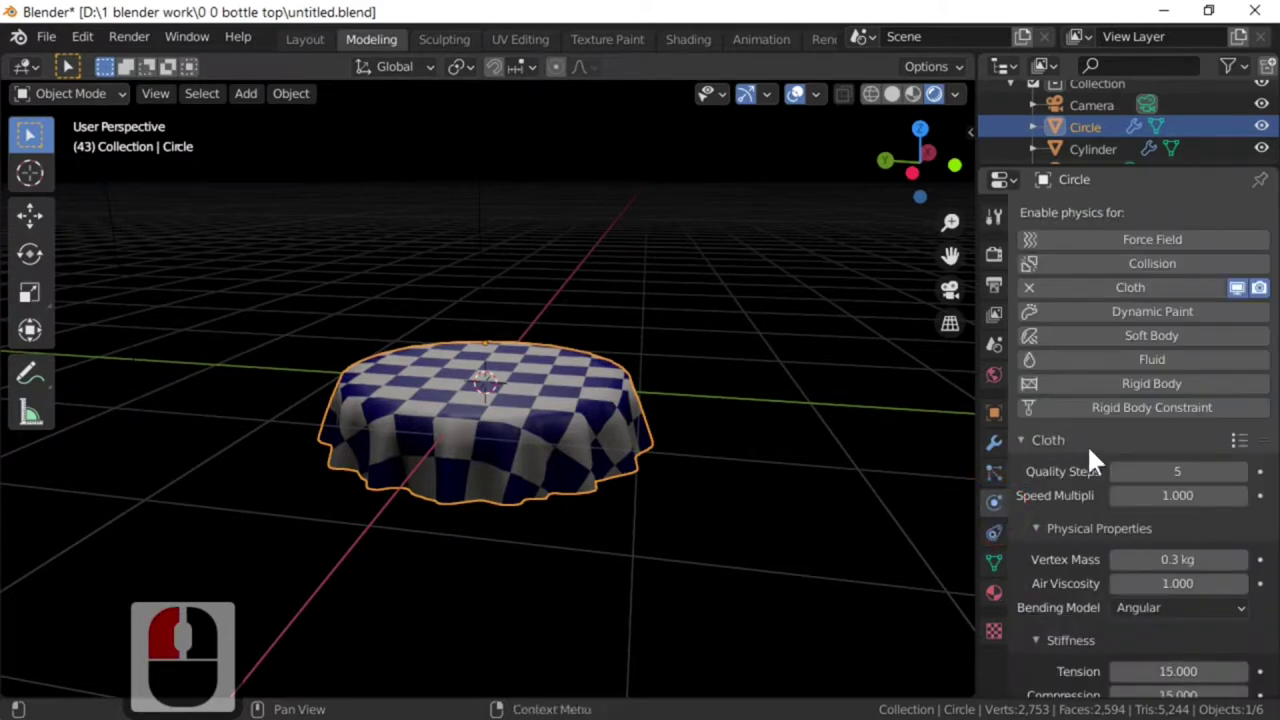
{"action": "left_click", "coordinate": [1239, 440]}
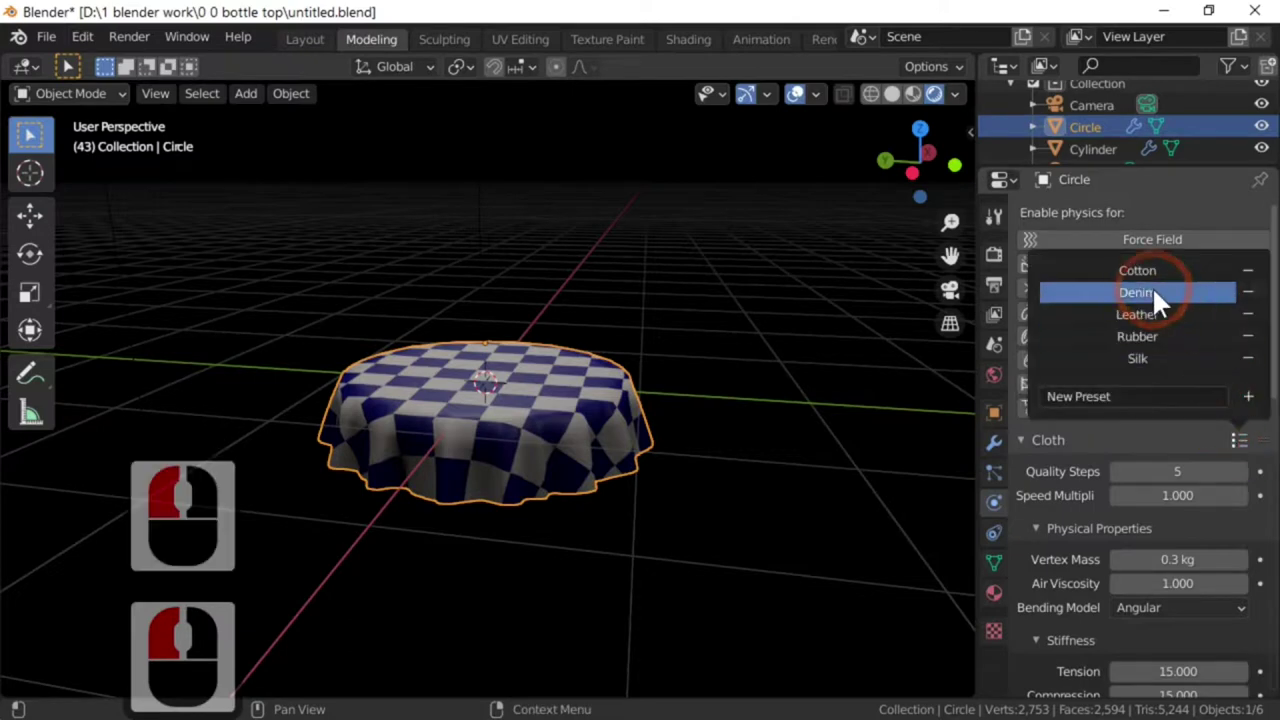
{"action": "left_click", "coordinate": [1152, 357]}
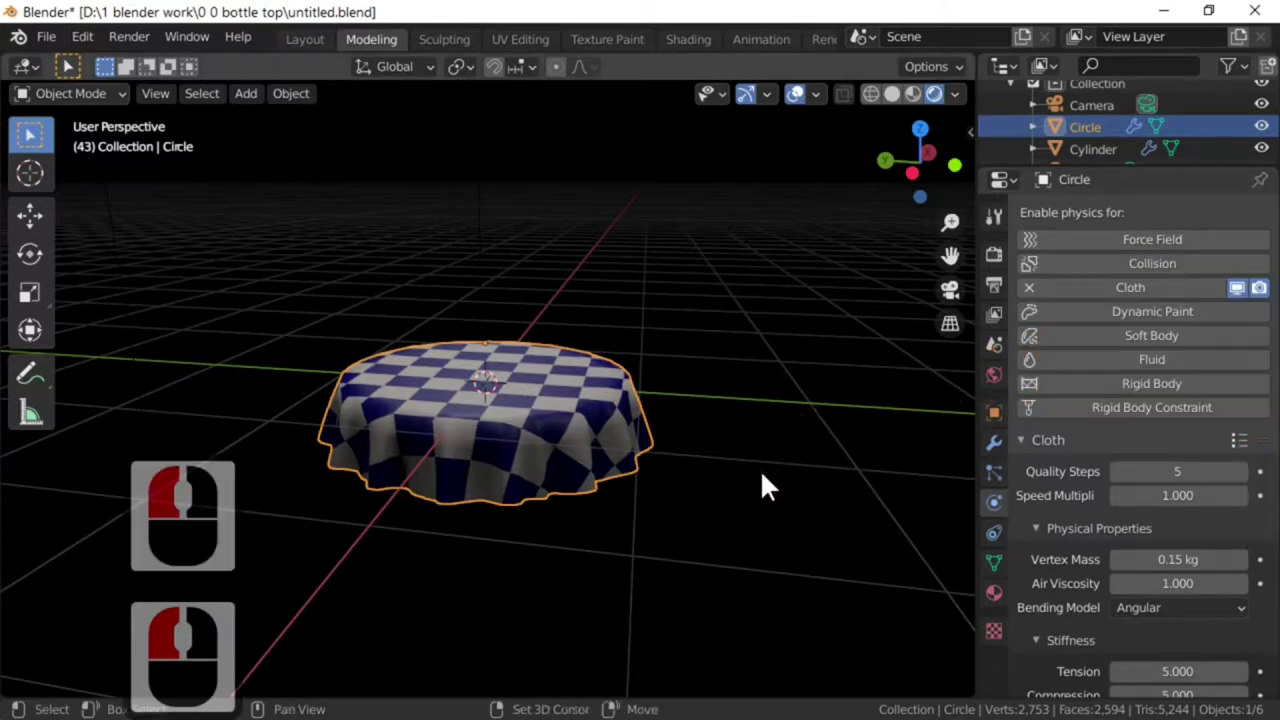
{"action": "key", "text": "shift+Left"}
{"action": "key", "text": "space"}
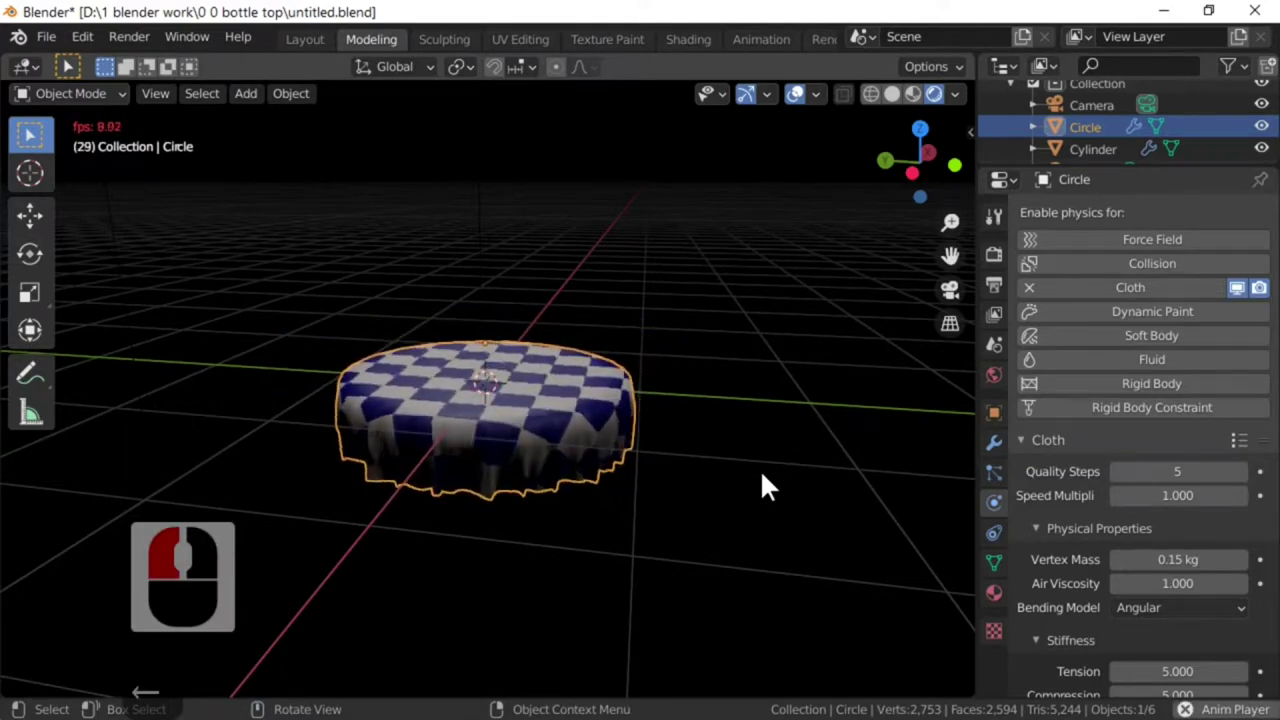
{"action": "key", "text": "space"}
{"action": "middle_click_drag", "start_coordinate": [762, 476], "coordinate": [715, 490]}
{"action": "scroll", "coordinate": [627, 464], "scroll_direction": "up", "scroll_amount": 6}
{"action": "scroll", "coordinate": [662, 423], "scroll_direction": "down", "scroll_amount": 2}
{"action": "left_click", "coordinate": [713, 486]}
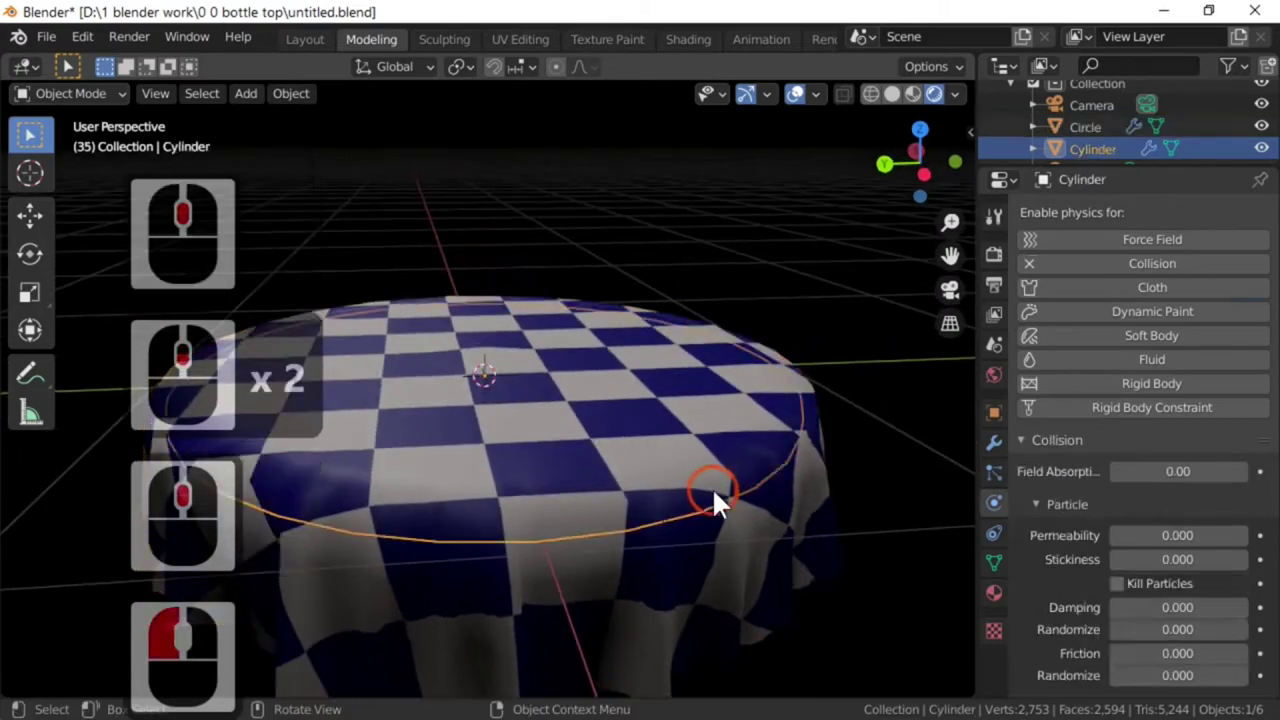
{"action": "key", "text": "Tab"}
{"action": "left_click", "coordinate": [726, 501]}
{"action": "key", "text": "Tab"}
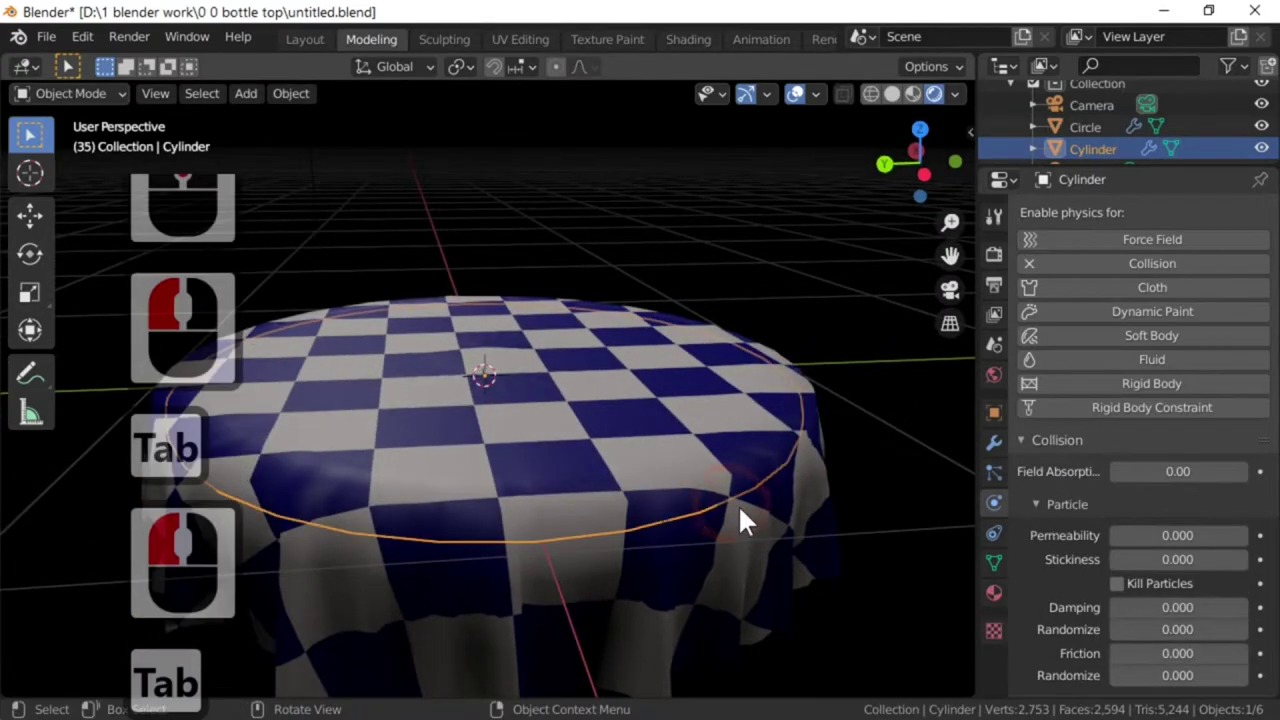
- Add a Subdivision Surface modifier with viewport level 1 to the cloth circle and apply it
{"action": "left_click", "coordinate": [745, 505]}
{"action": "left_click", "coordinate": [993, 441]}
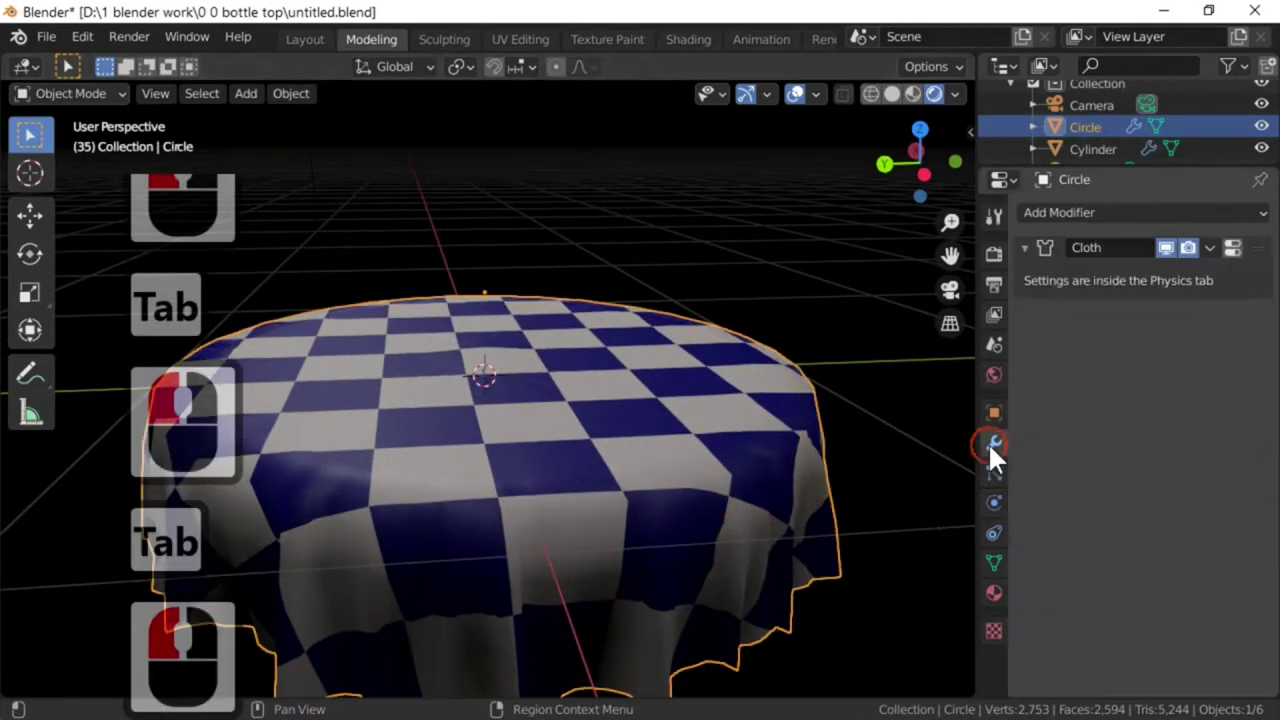
{"action": "left_click", "coordinate": [1114, 210]}
{"action": "left_click", "coordinate": [879, 574]}
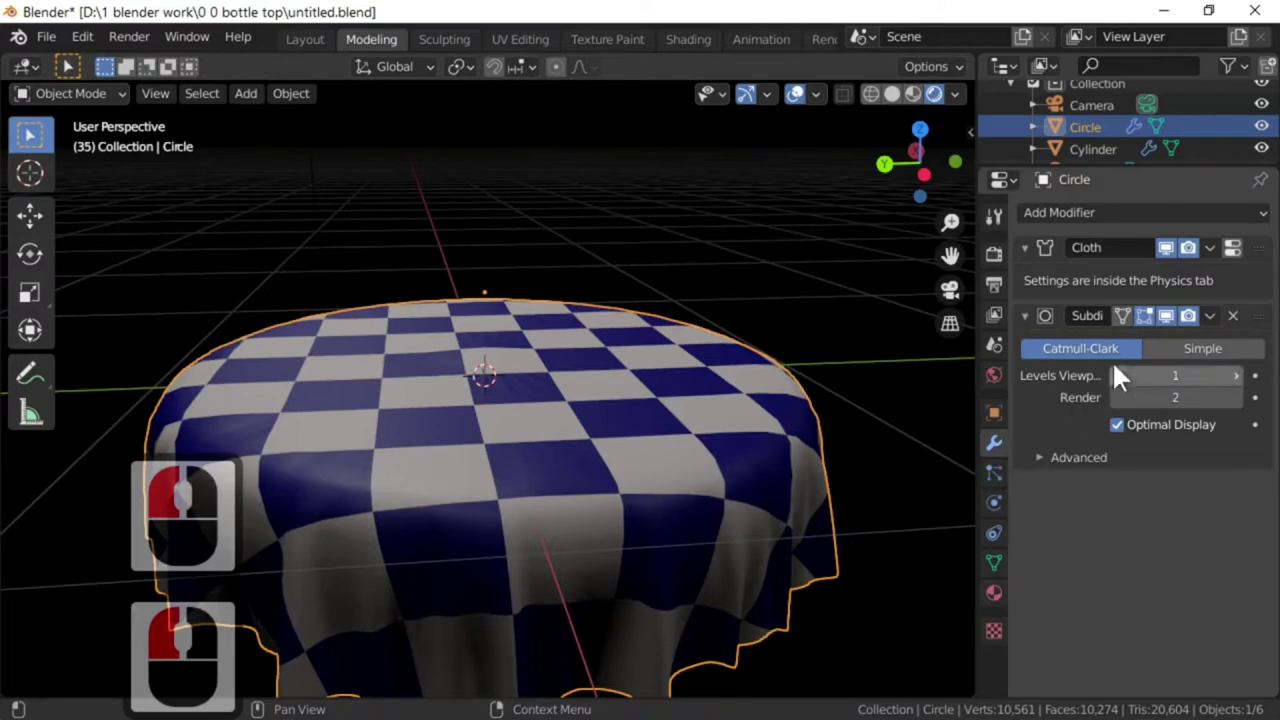
{"action": "left_click", "coordinate": [1210, 315]}
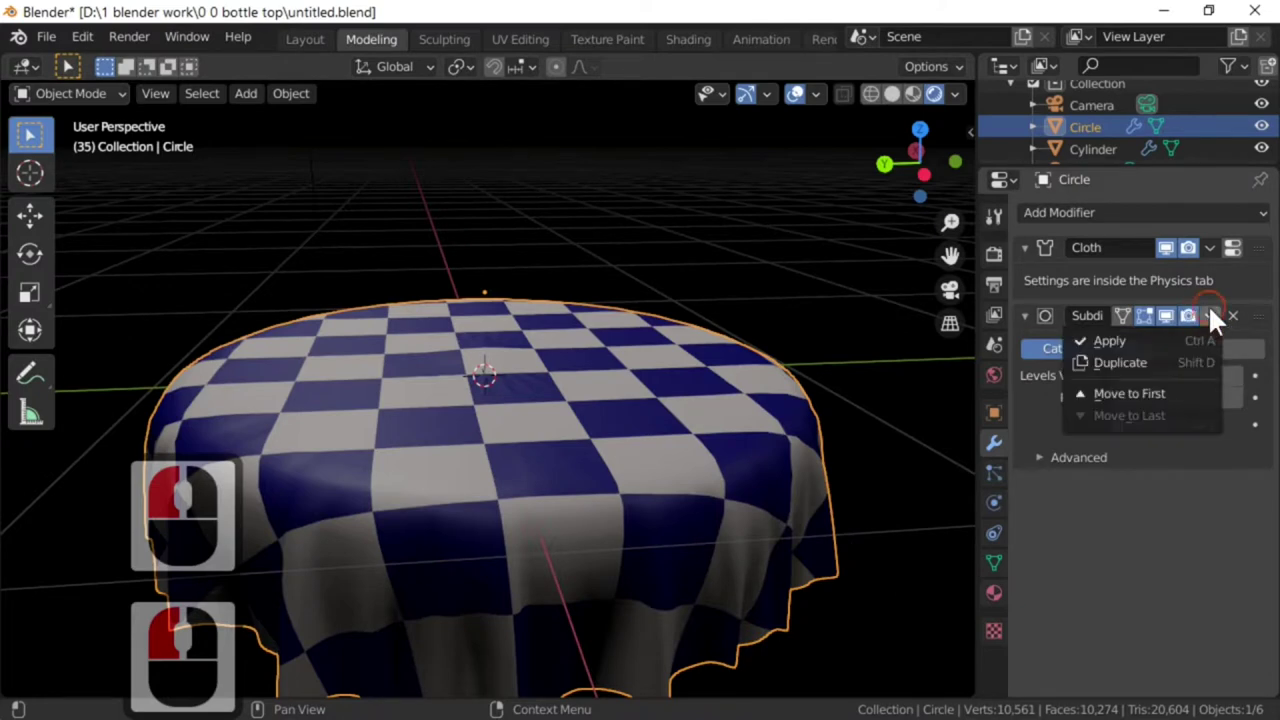
{"action": "left_click", "coordinate": [1147, 336]}
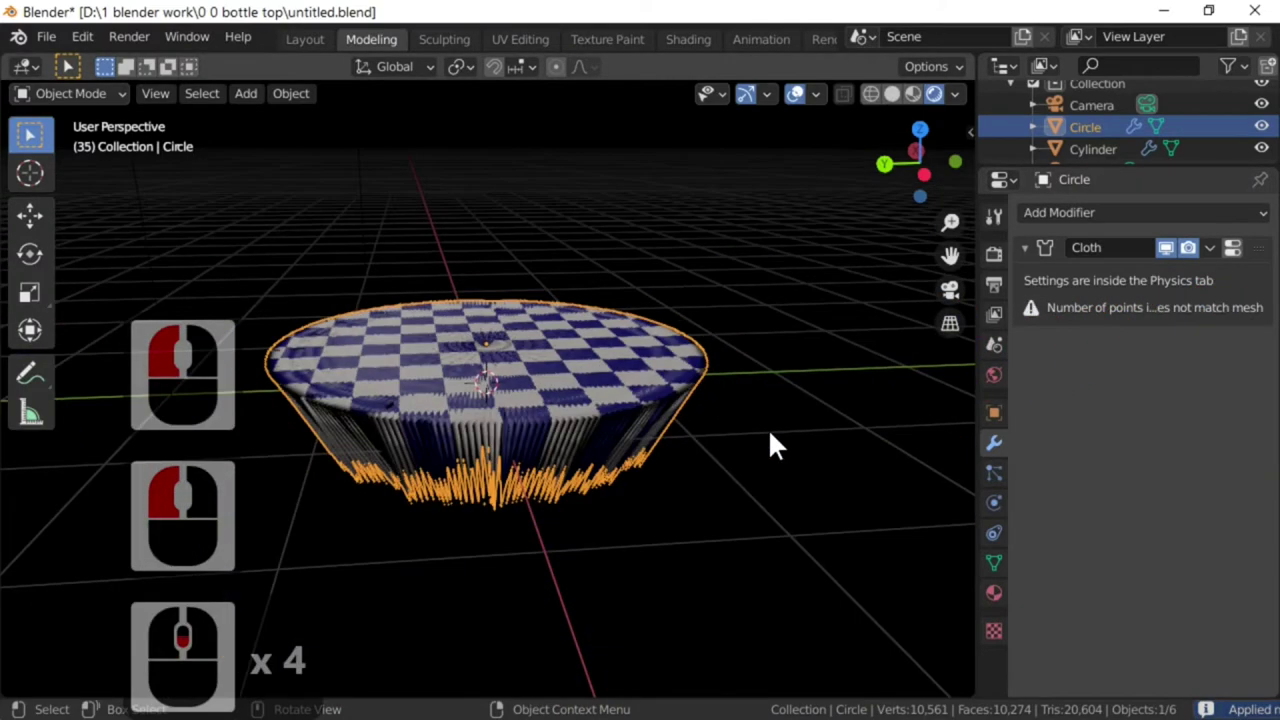
- Replay the subdivided cloth's simulation from the first frame to about frame 50 and inspect the drape
{"action": "key", "text": "shift+Left"}
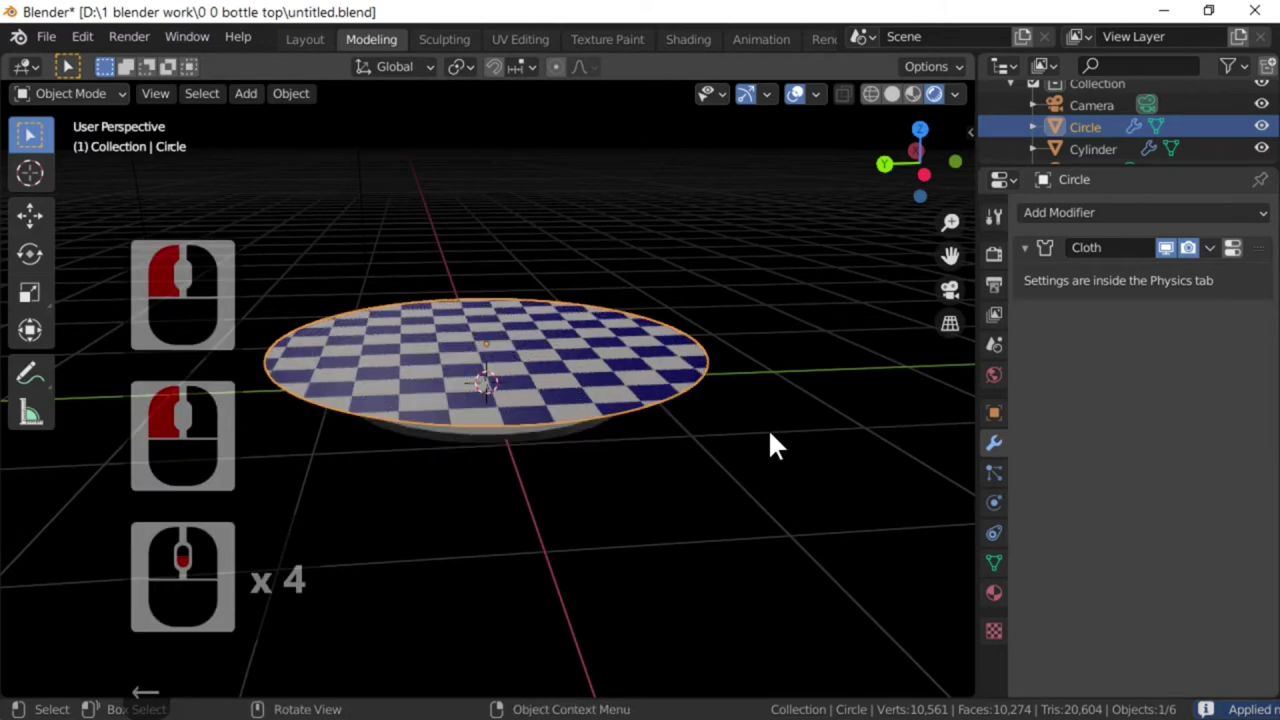
{"action": "key", "text": "space"}
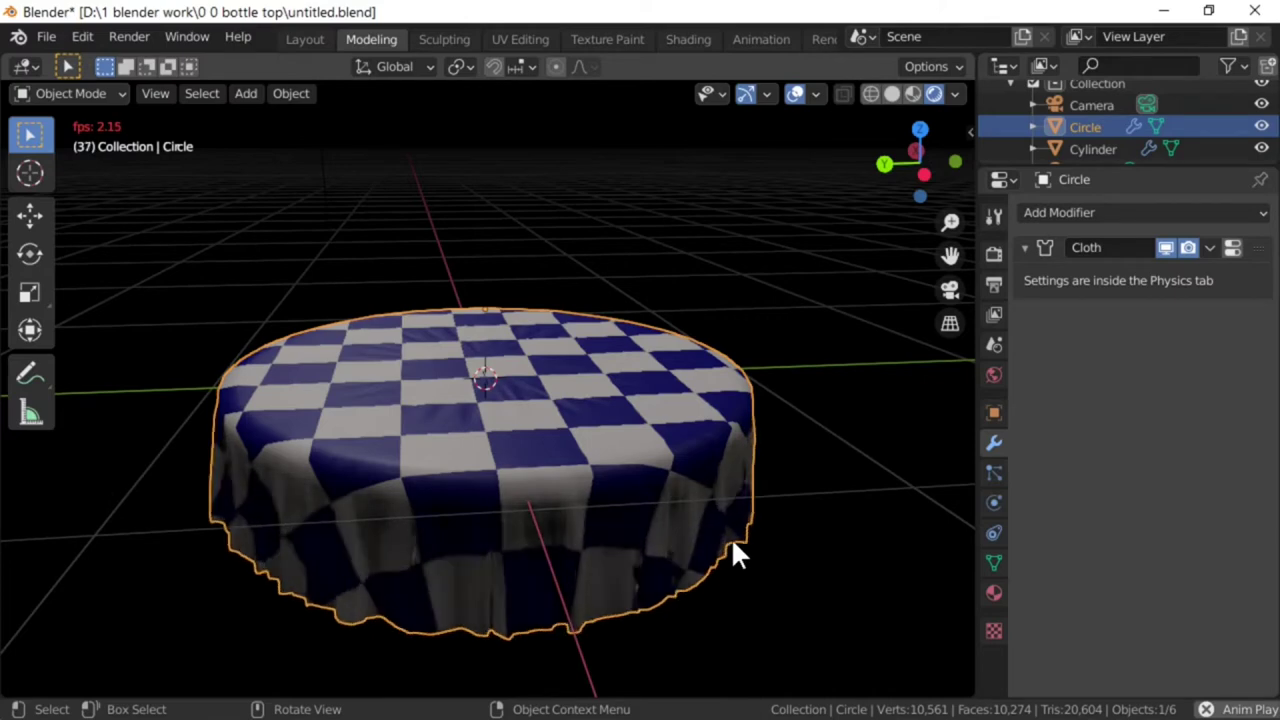
{"action": "key", "text": "space"}
{"action": "key", "text": "space"}
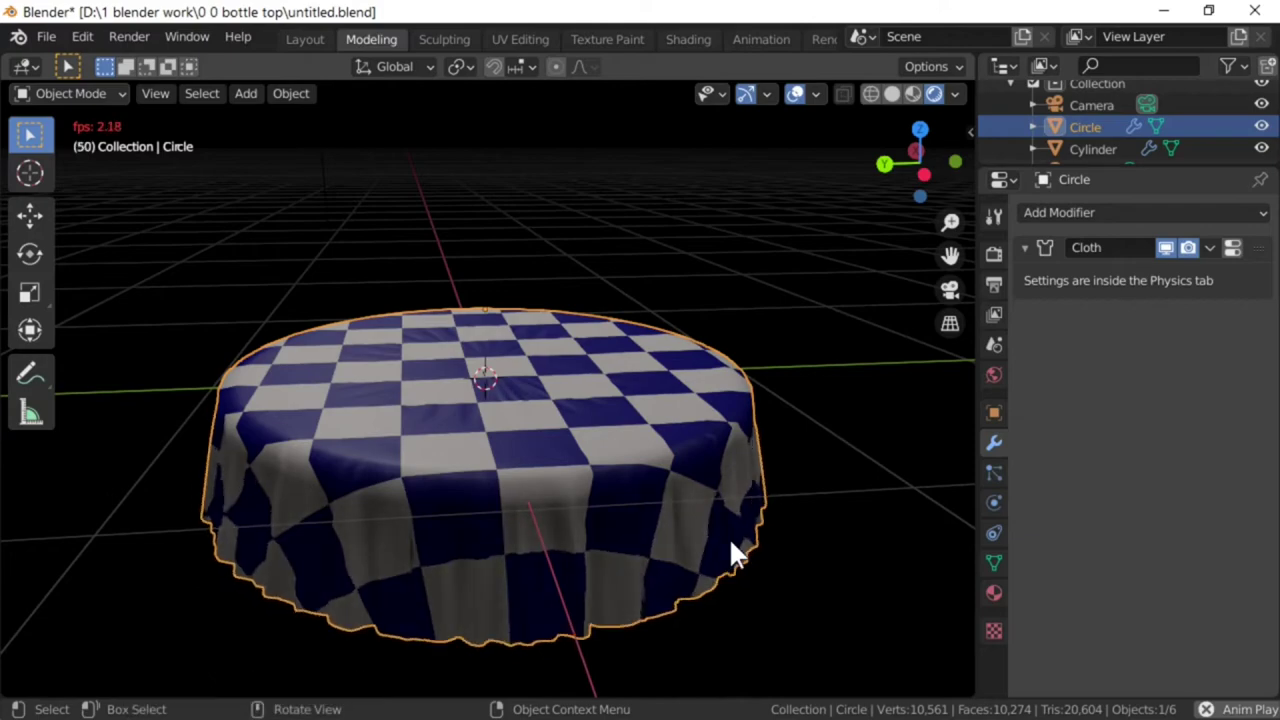
{"action": "key", "text": "Left"}
{"action": "key", "text": "Left"}
{"action": "key", "text": "ctrl+z"}
{"action": "middle_click_drag", "start_coordinate": [729, 537], "coordinate": [600, 557]}
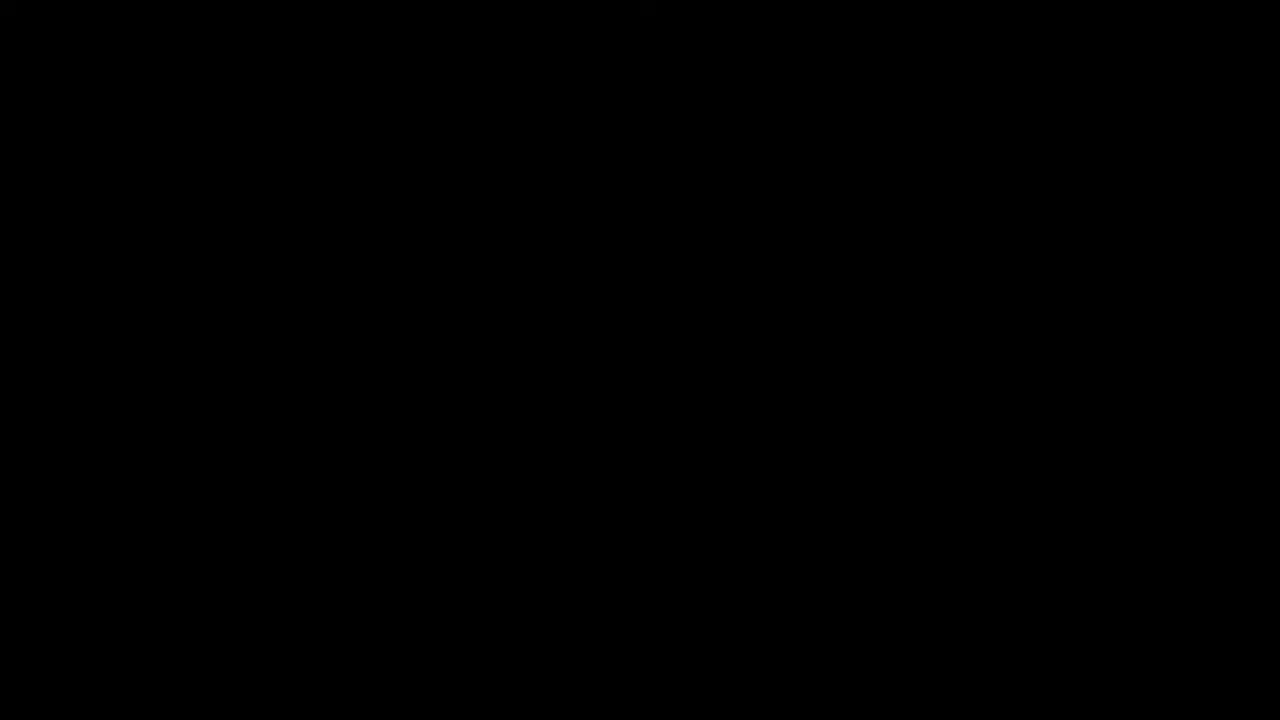